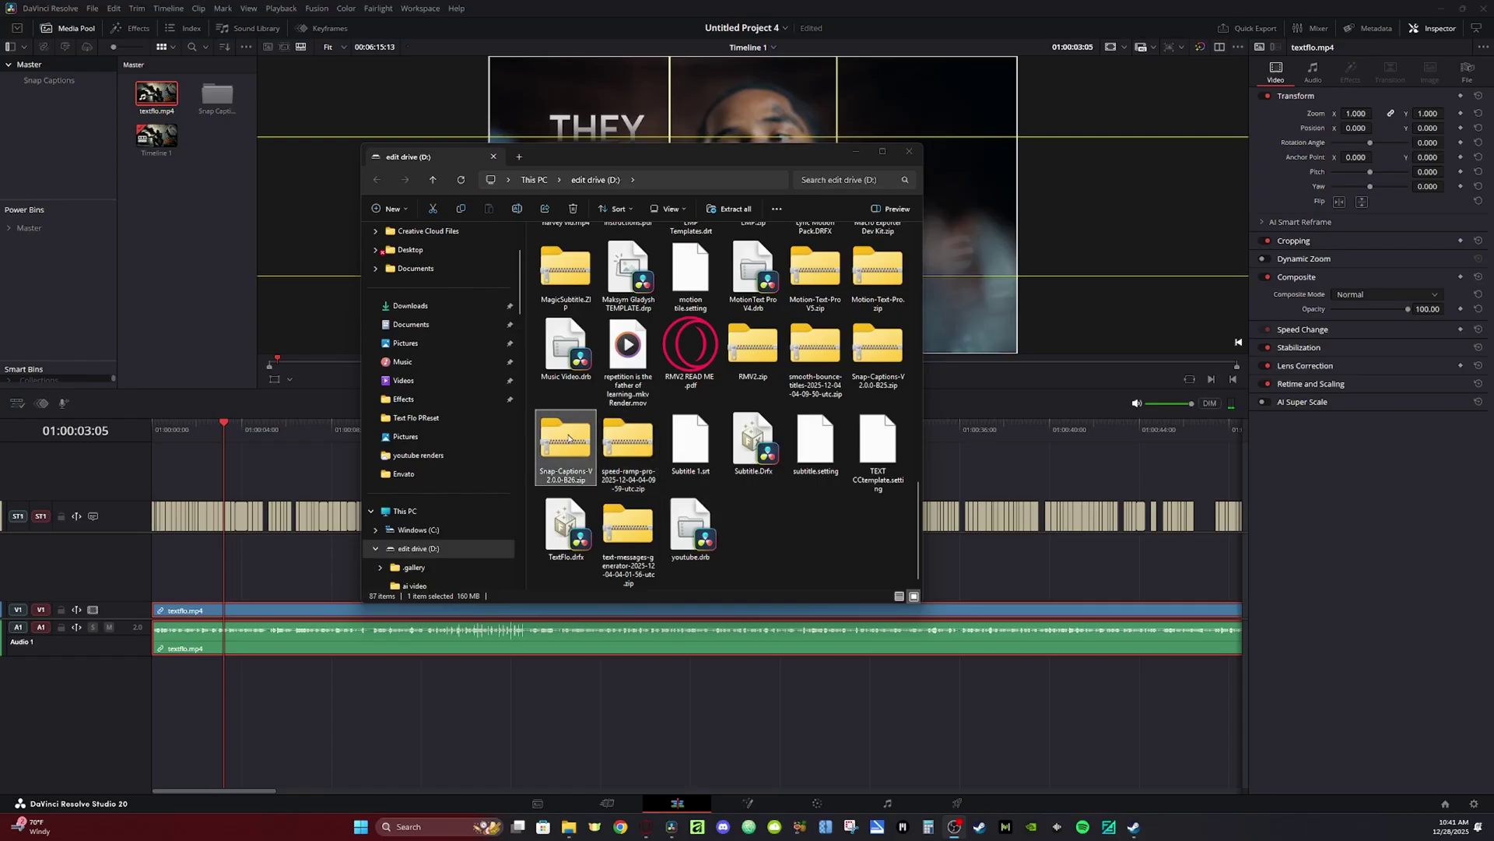
Extract the Snap Captions archive, run InstallWorkflowIntegration.lua in the Console, accept the terms and install
right_click(568, 438)
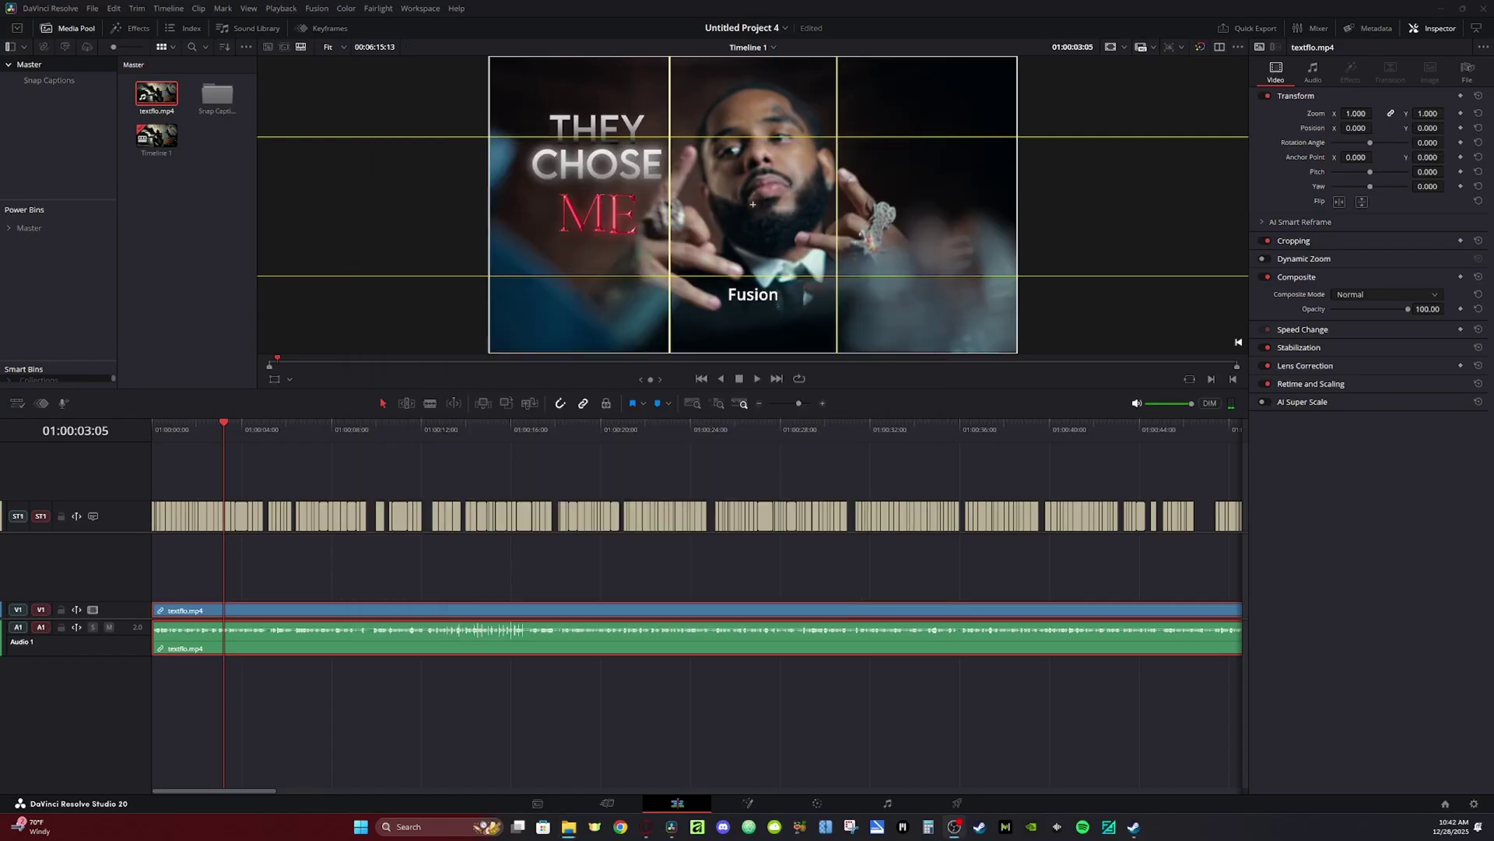
left_click(428, 10)
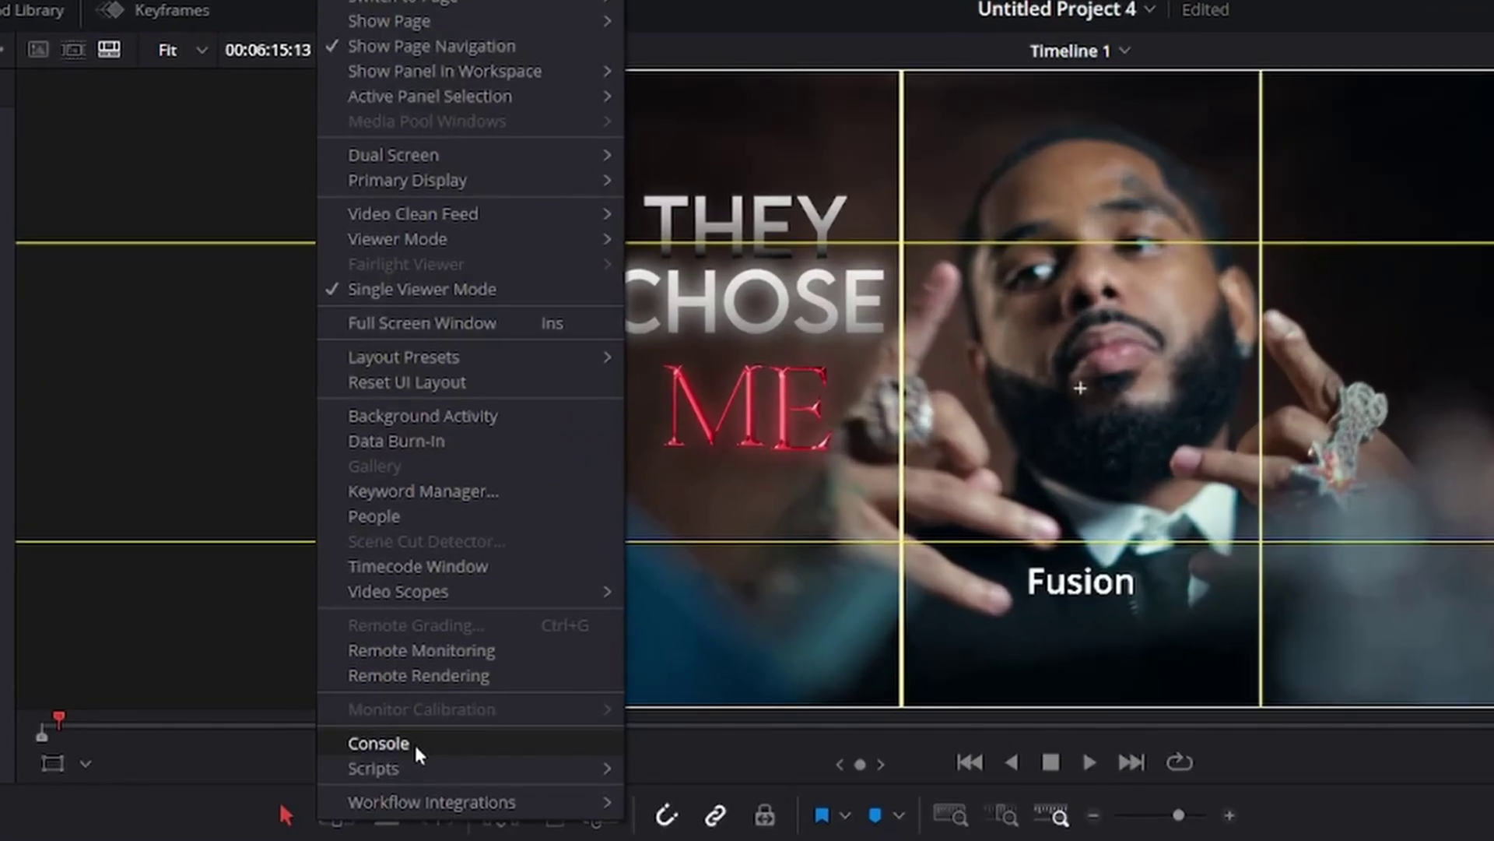
left_click(443, 368)
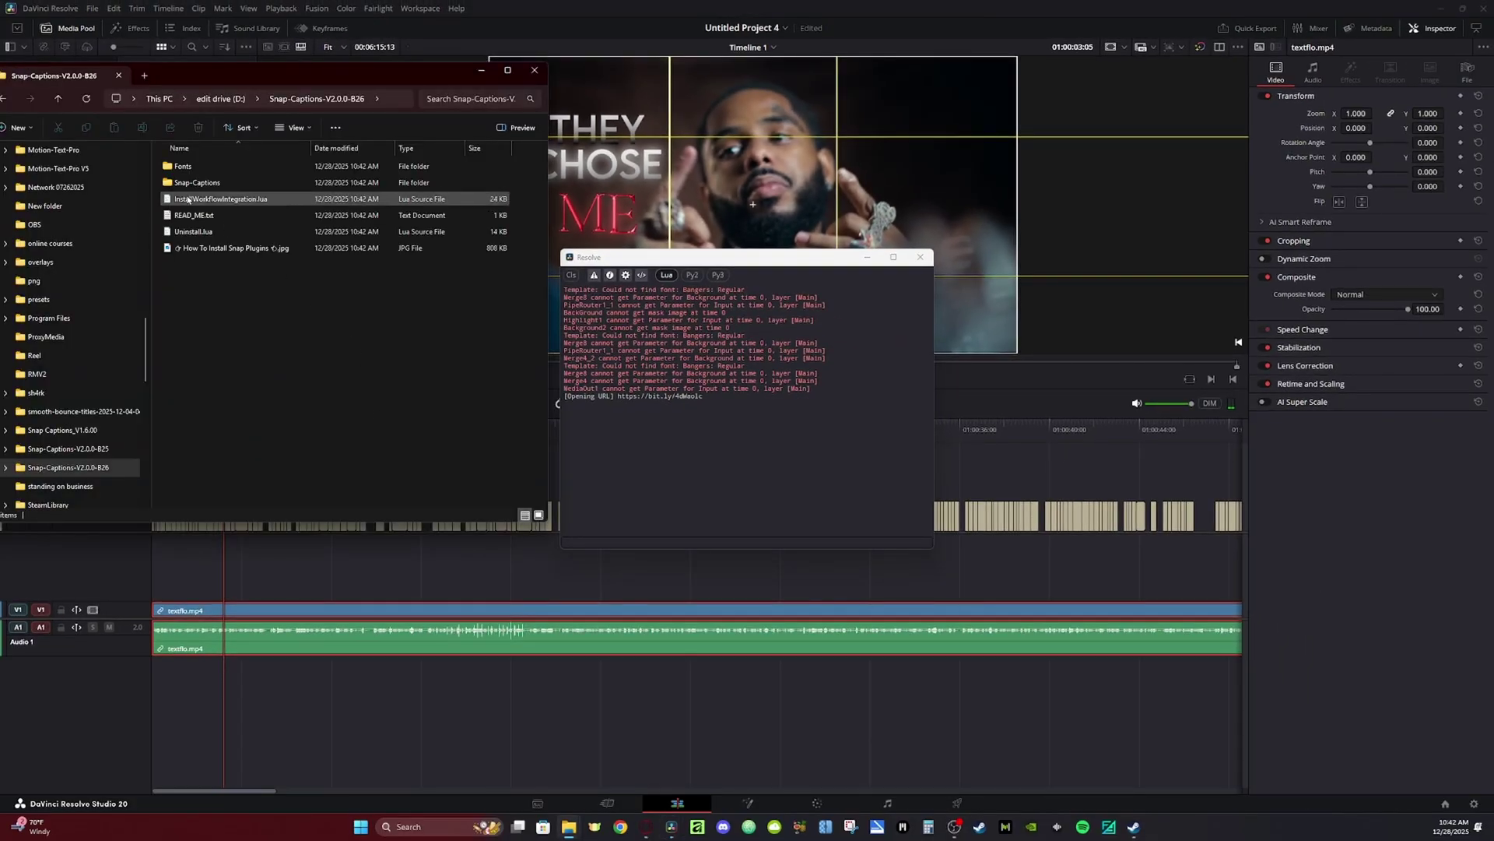
left_click_drag(186, 204, 653, 488)
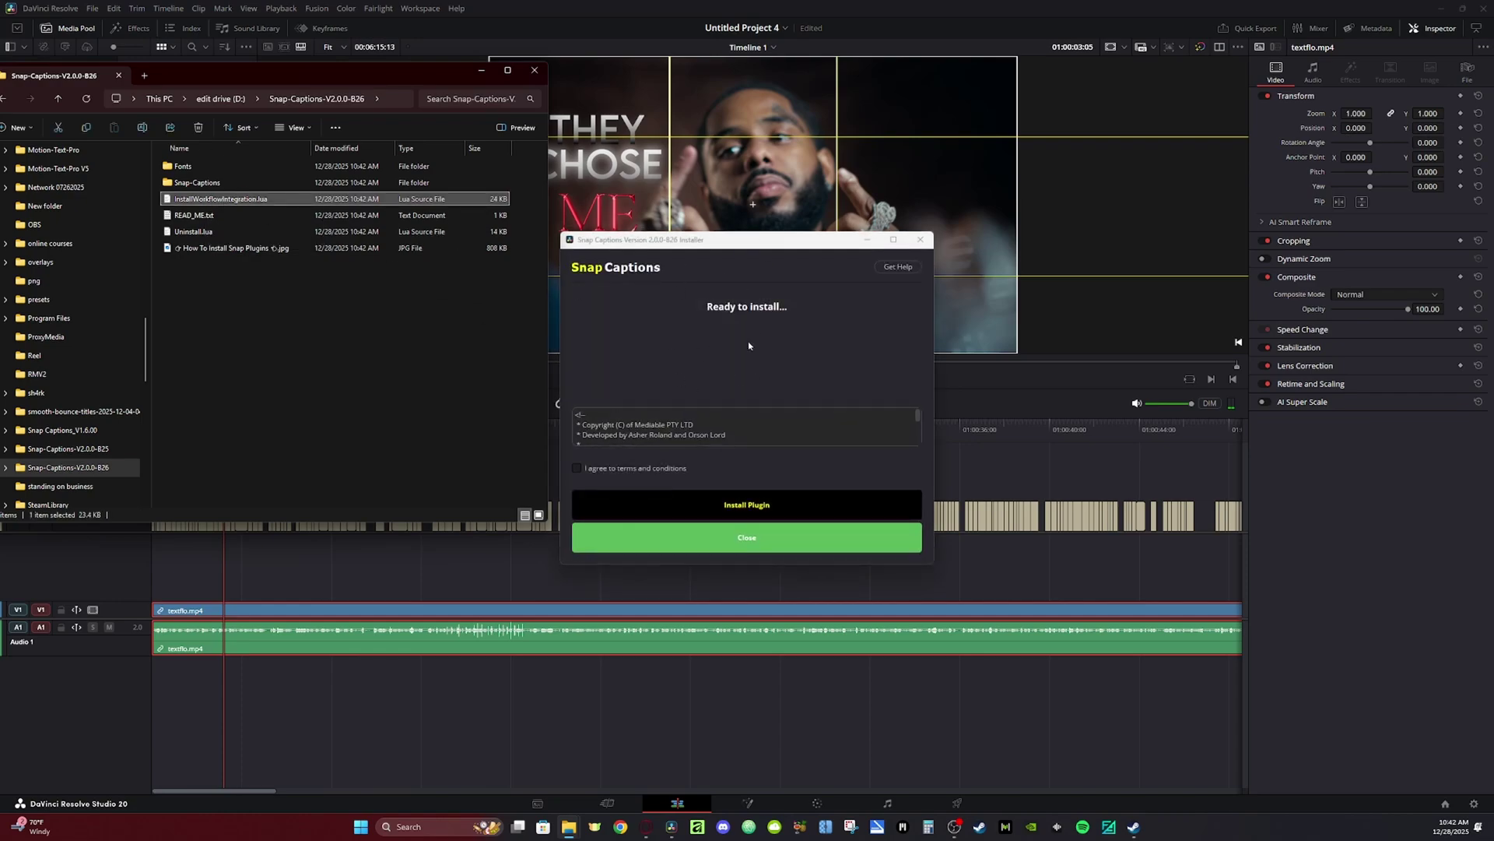
left_click(611, 469)
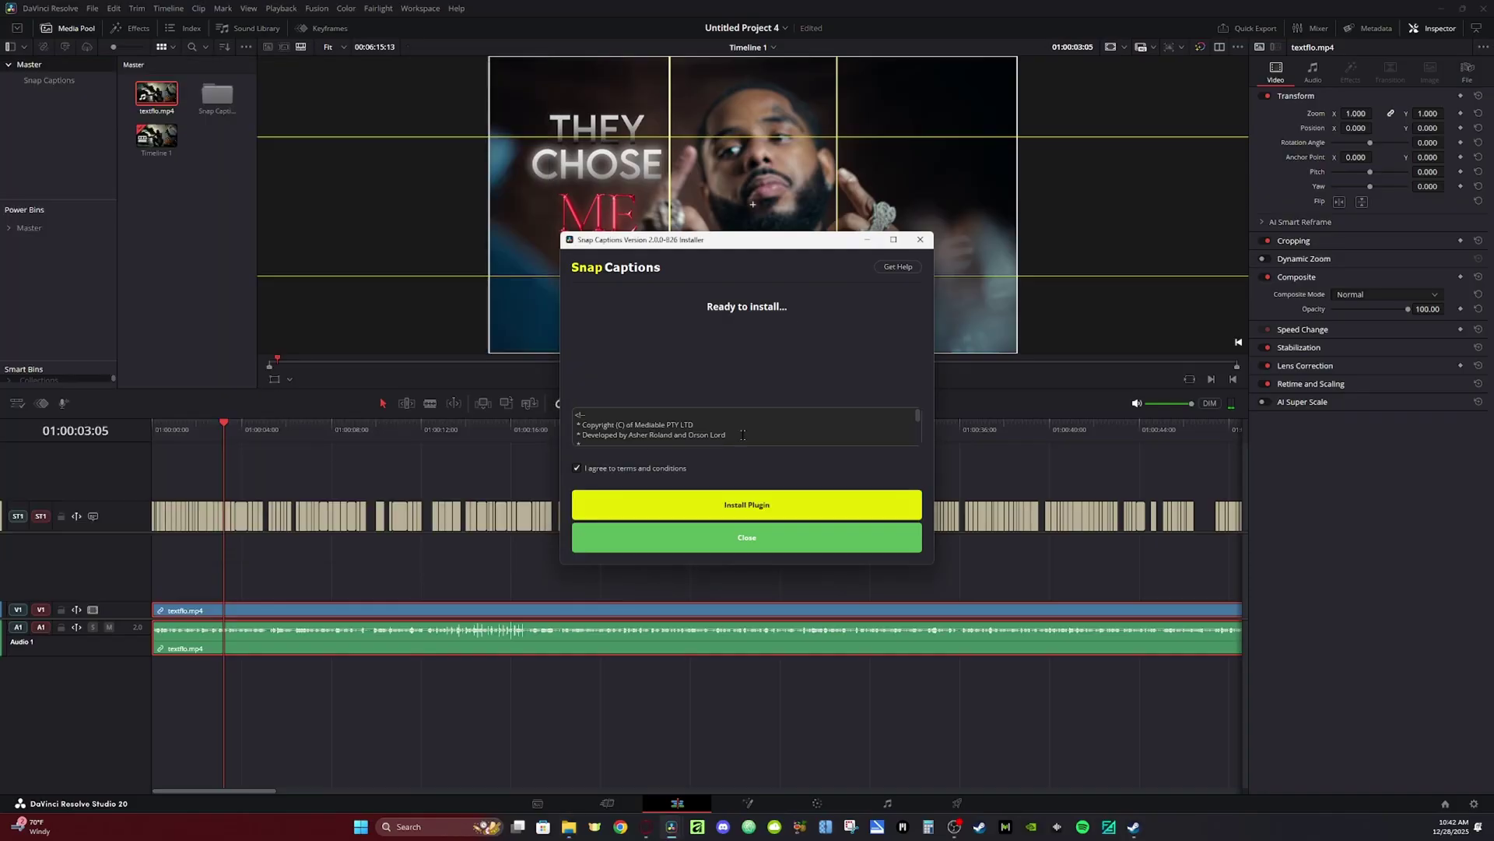
left_click(734, 512)
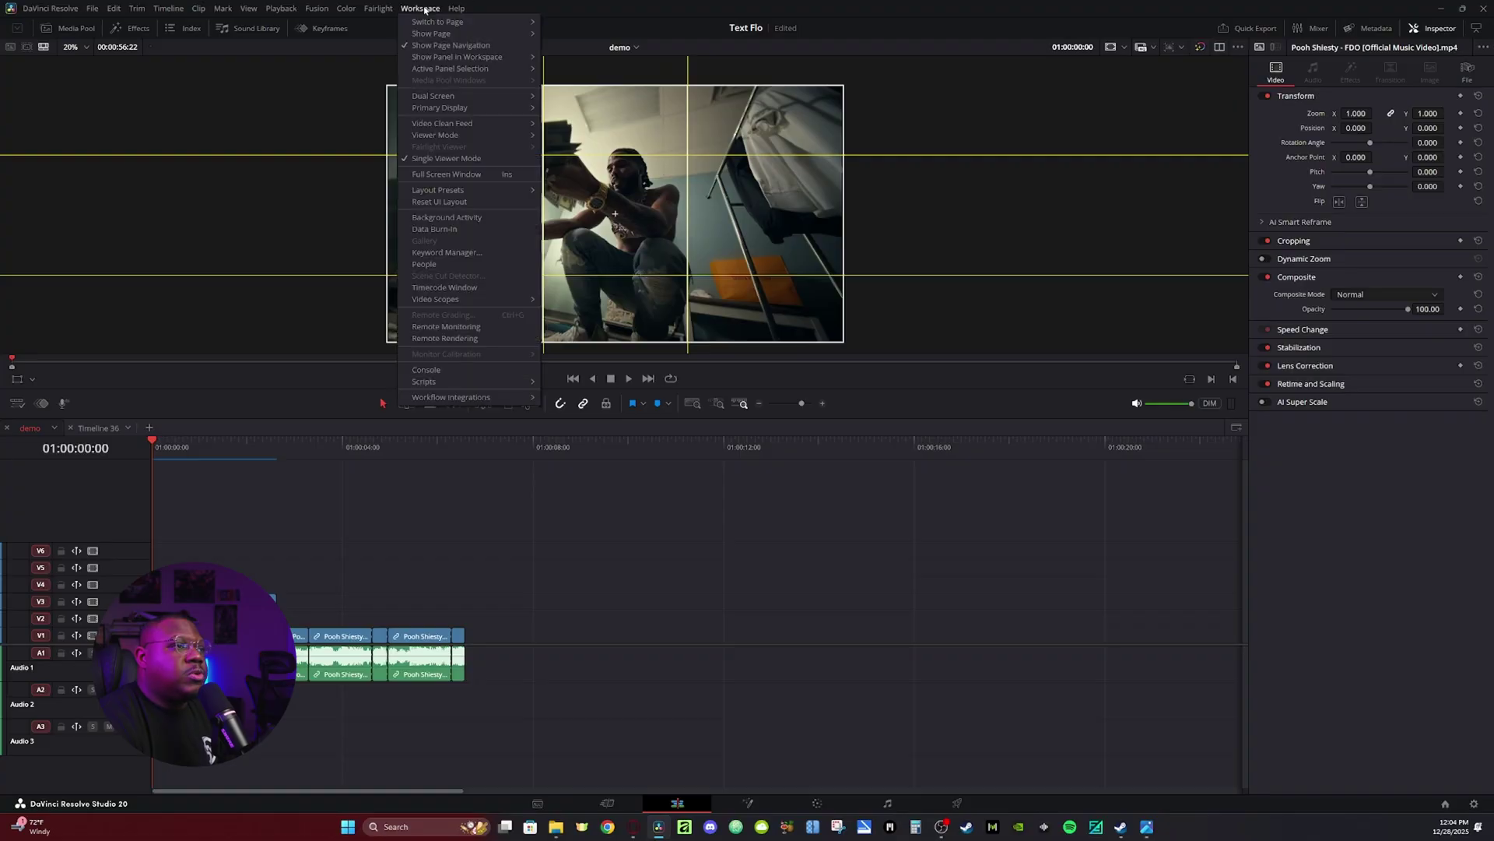
Launch Snap Captions from Workspace > Workflow Integrations to show its template list
mouse_move(498, 397)
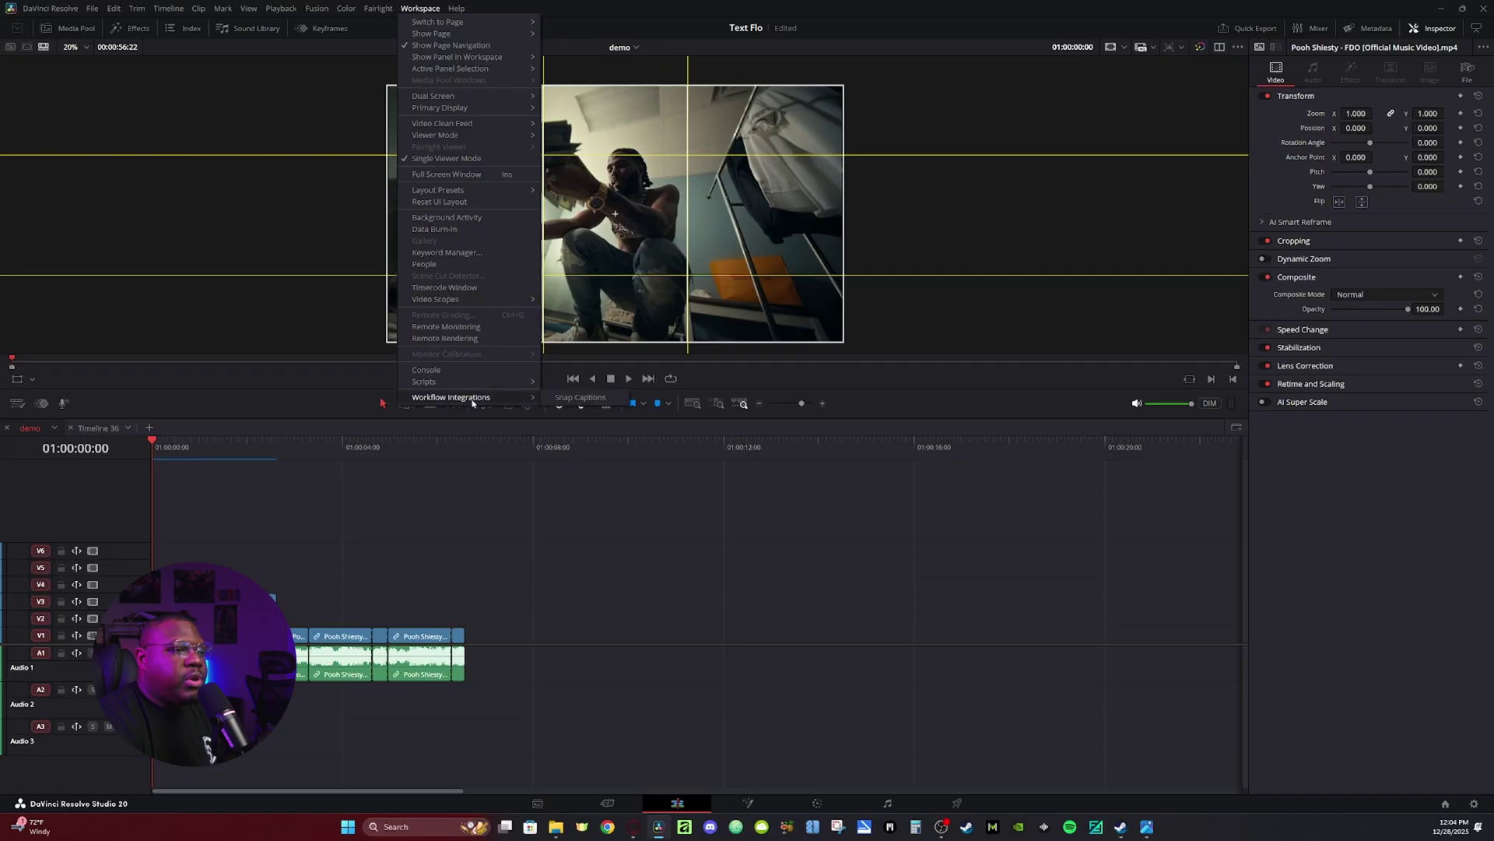
left_click(557, 398)
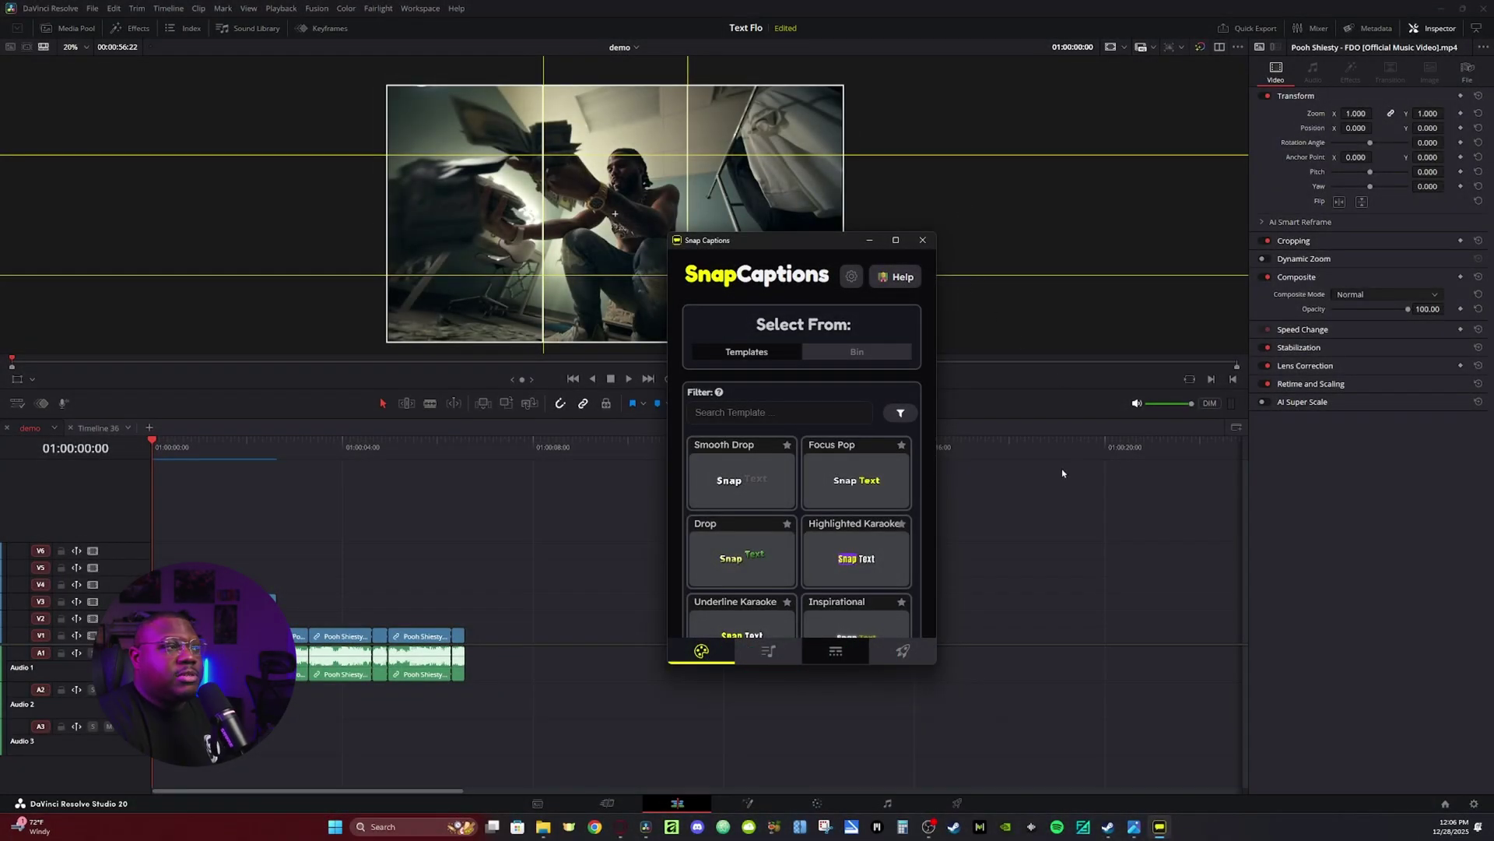
Create a new Media Pool bin named 'Snap Caption'
left_click(63, 29)
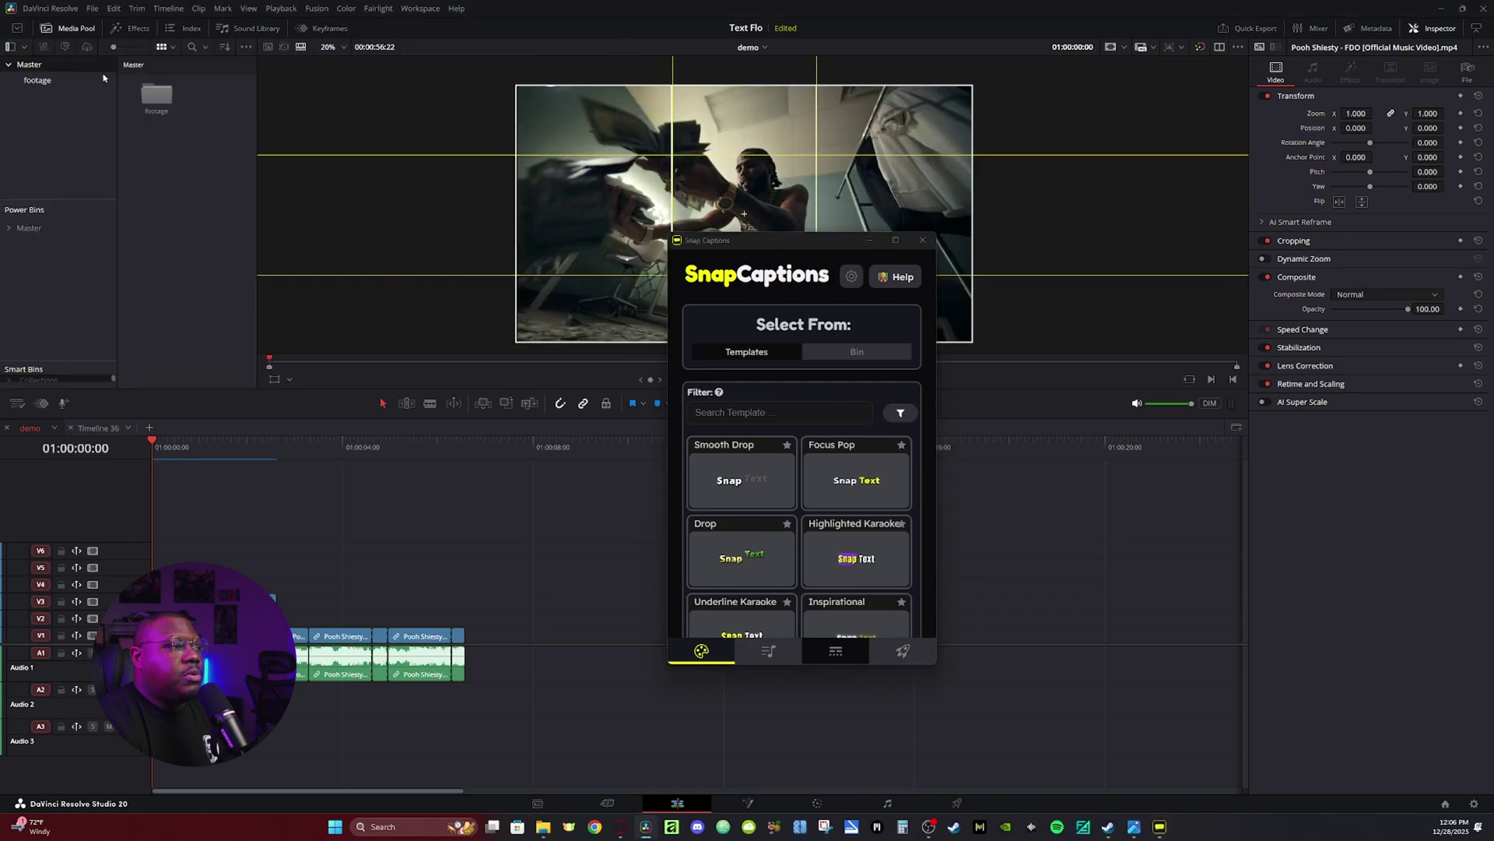
right_click(39, 110)
left_click(66, 116)
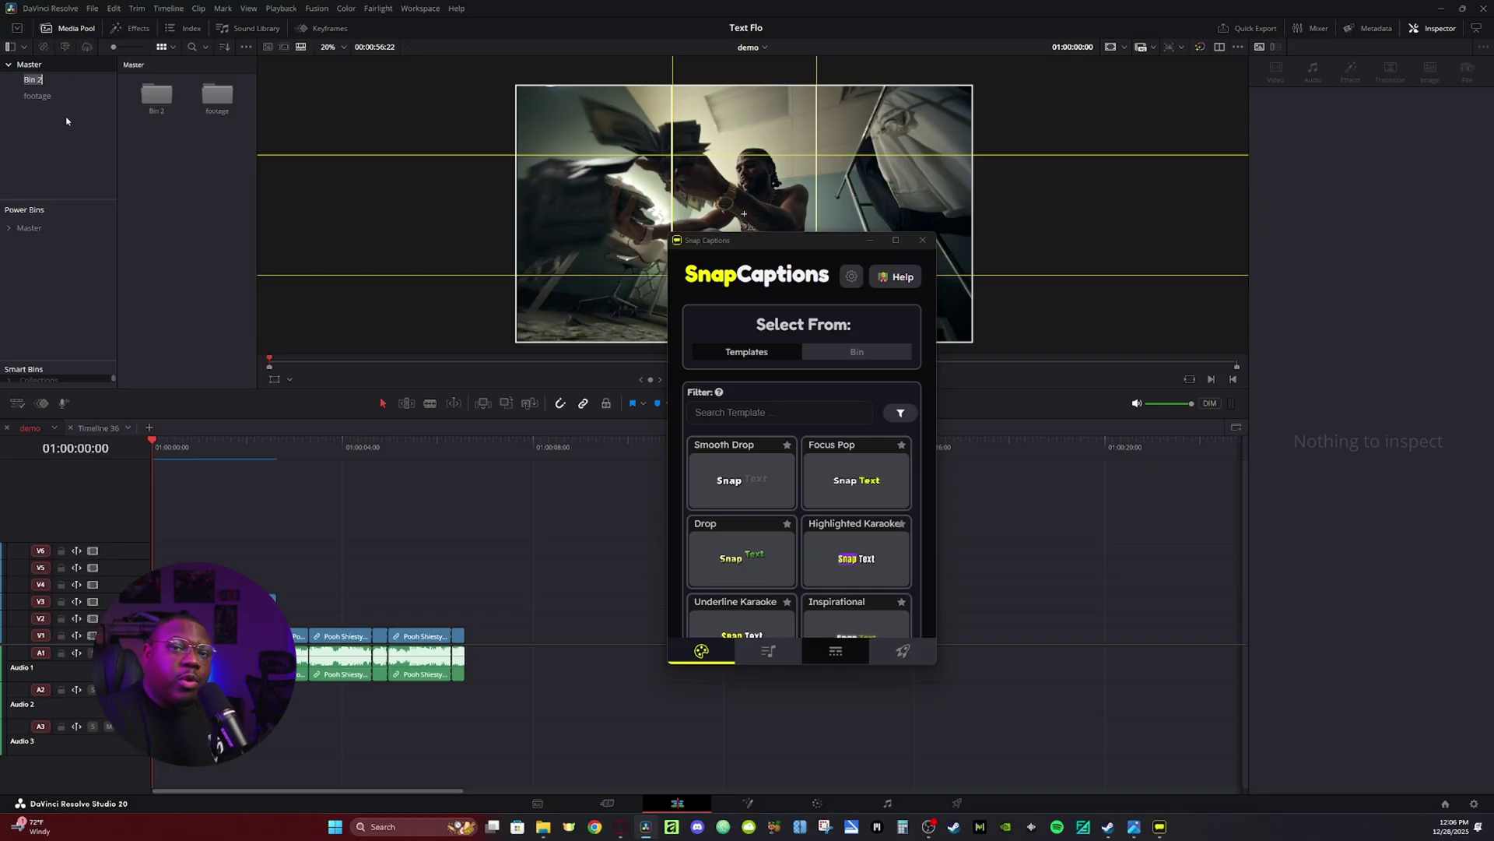
type("Snap Caption")
key("Return")
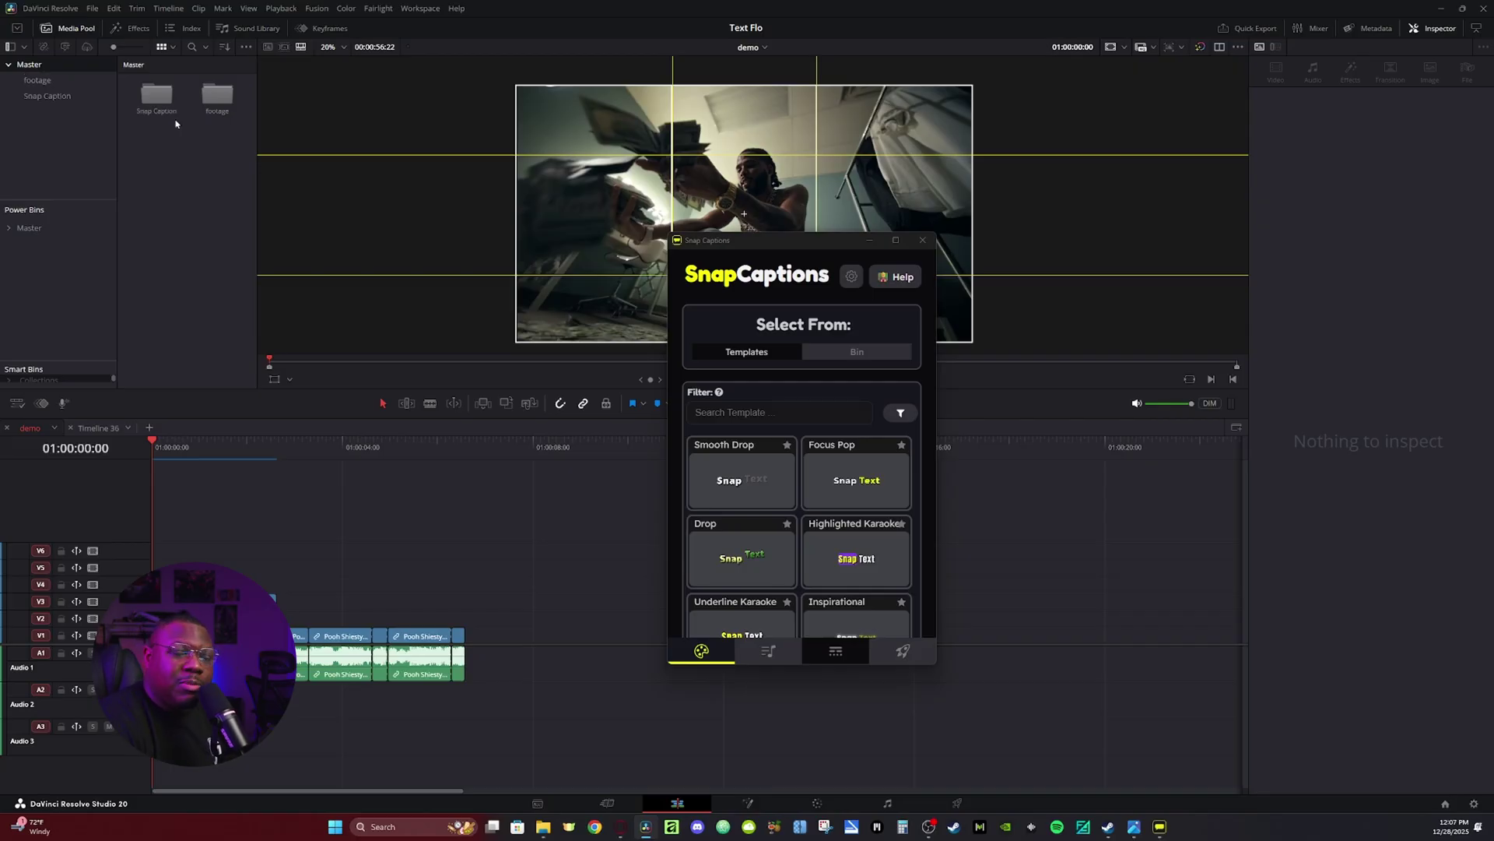
Drag the TF_Flicker title from the Effects library onto the timeline and park the playhead on it
left_click(132, 28)
scroll(193, 164, "down", 2)
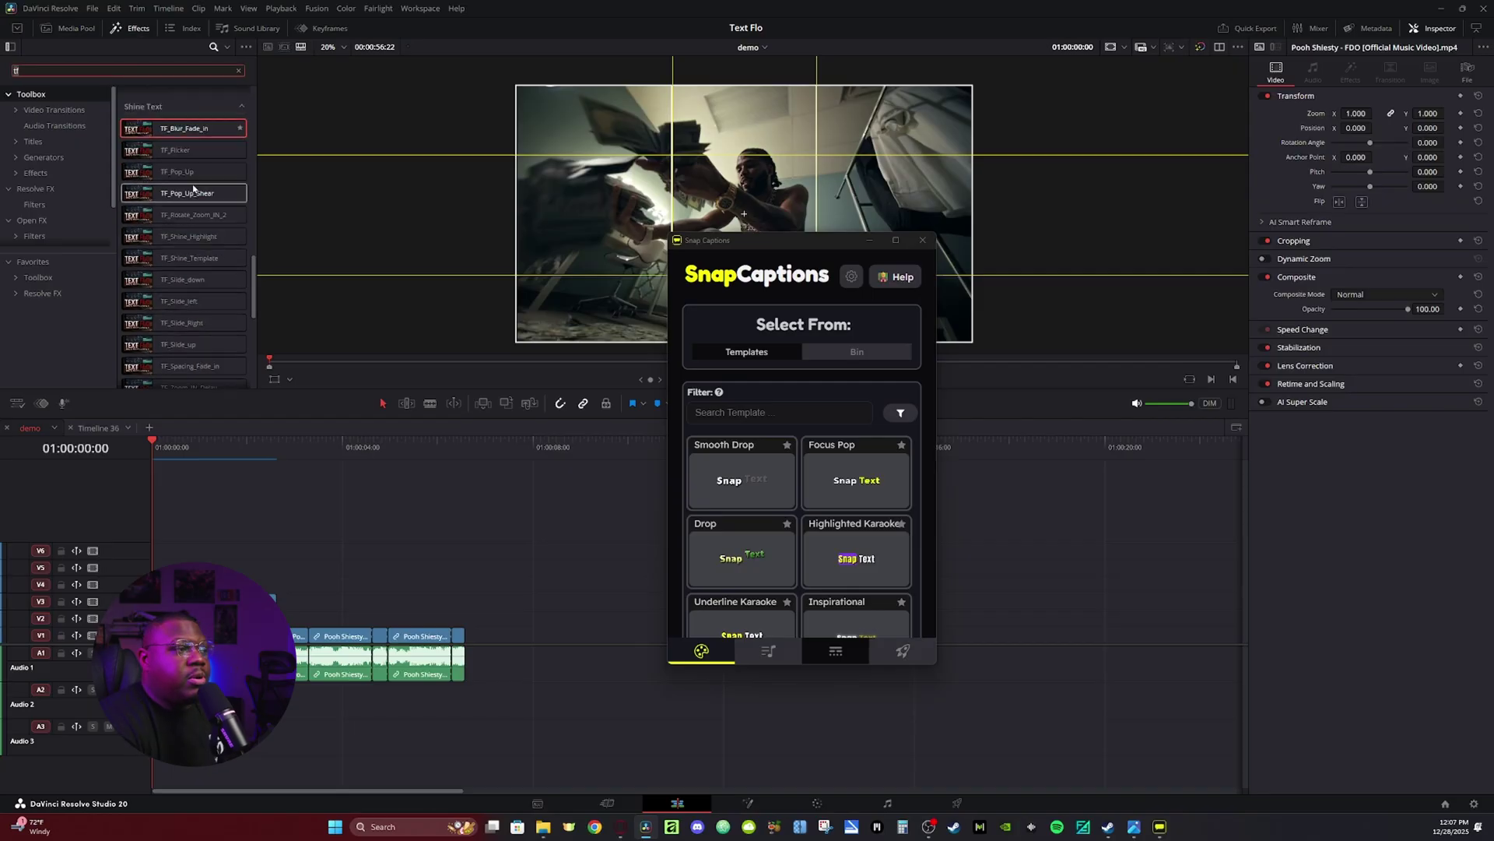
scroll(192, 179, "up", 1)
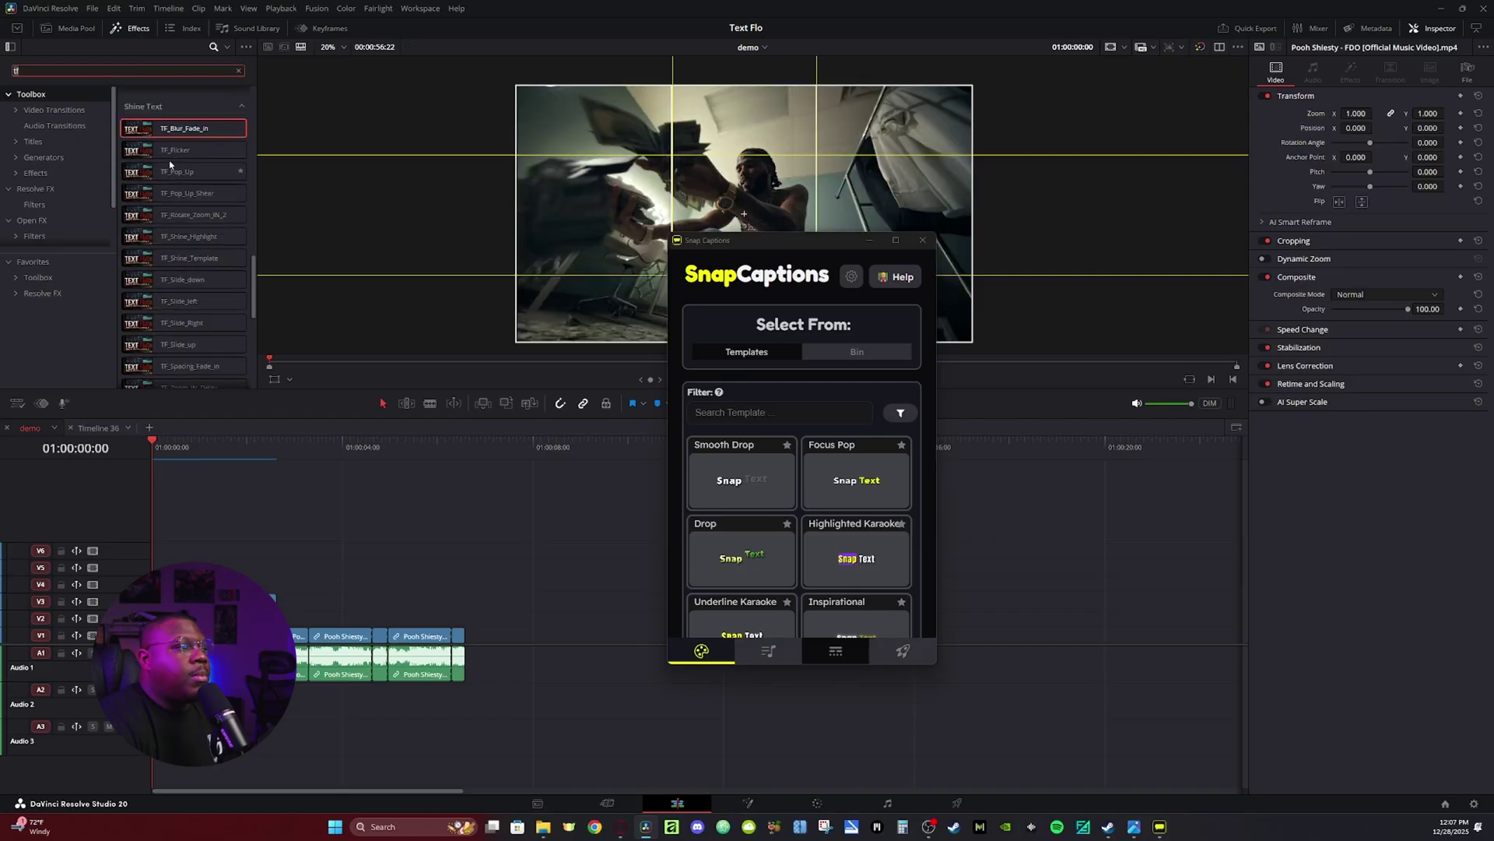
left_click_drag(171, 150, 434, 589)
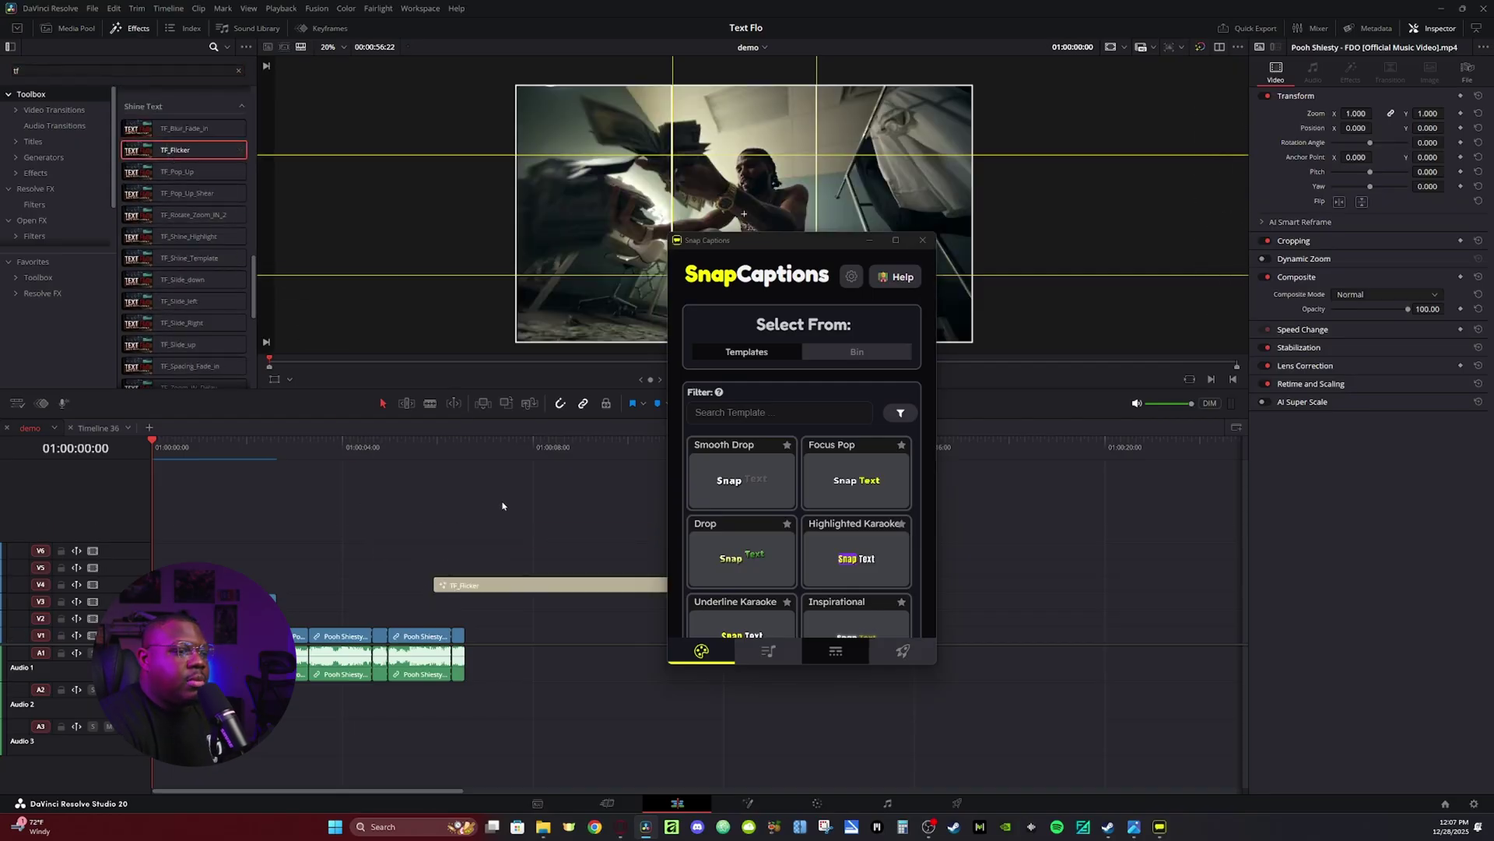
left_click_drag(791, 241, 1083, 246)
left_click_drag(517, 445, 527, 454)
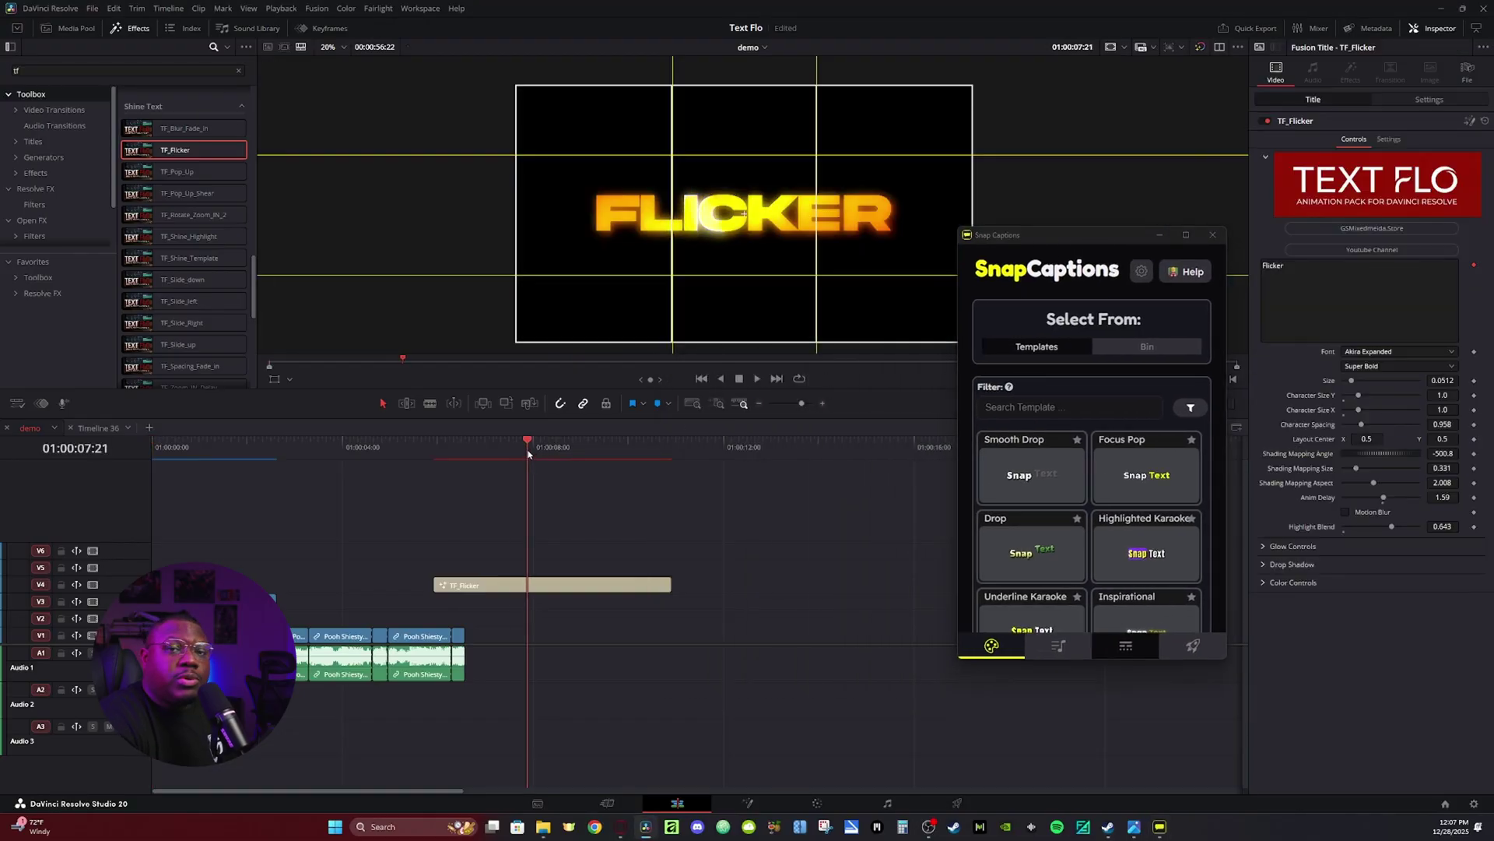
Tint the title's FLICKER text teal and set its Anim Delay to 0.25
left_click(575, 587)
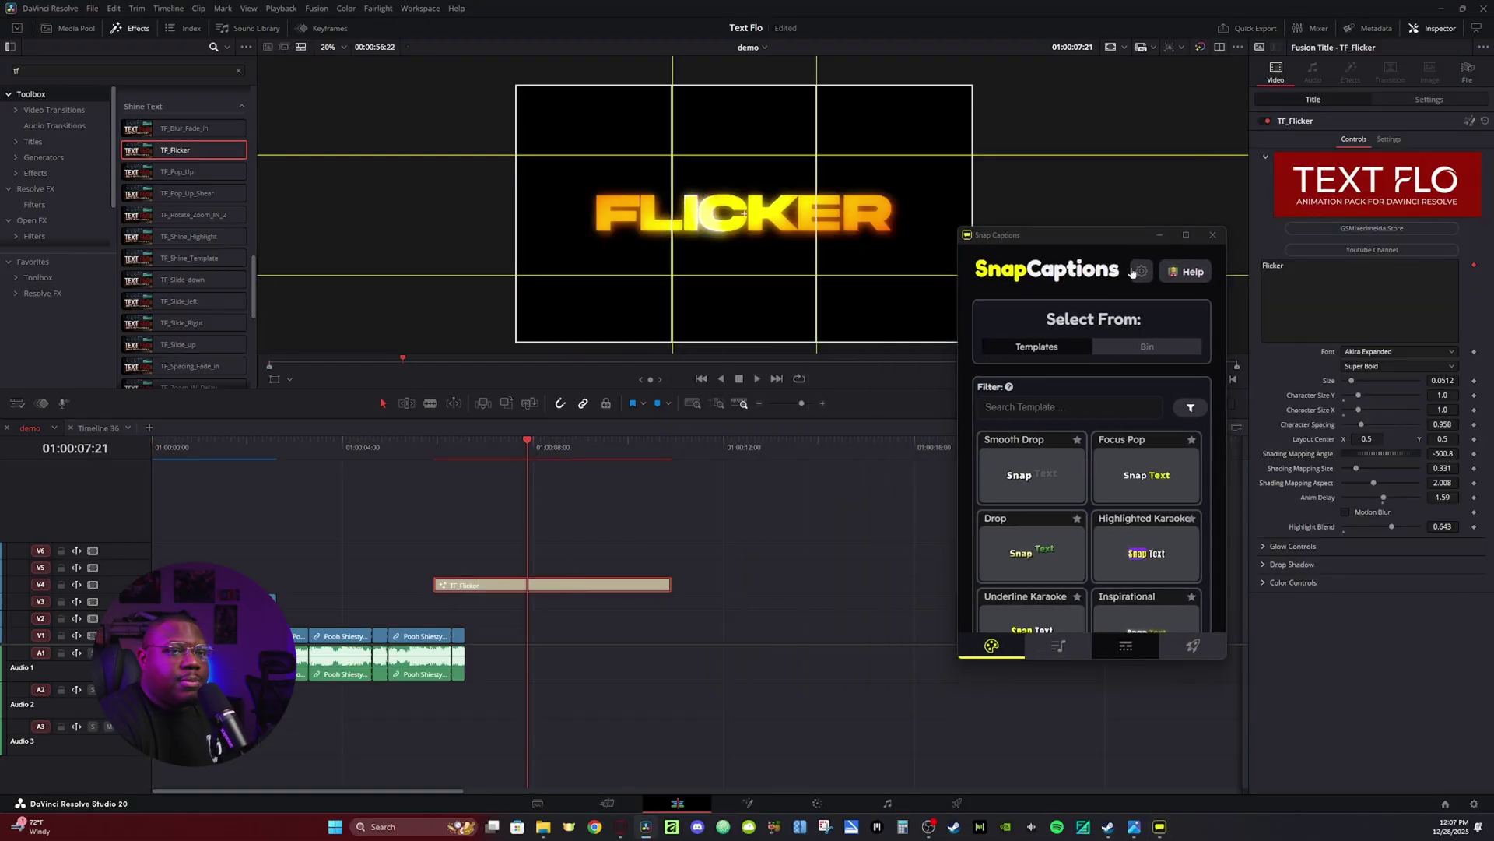
left_click(1262, 584)
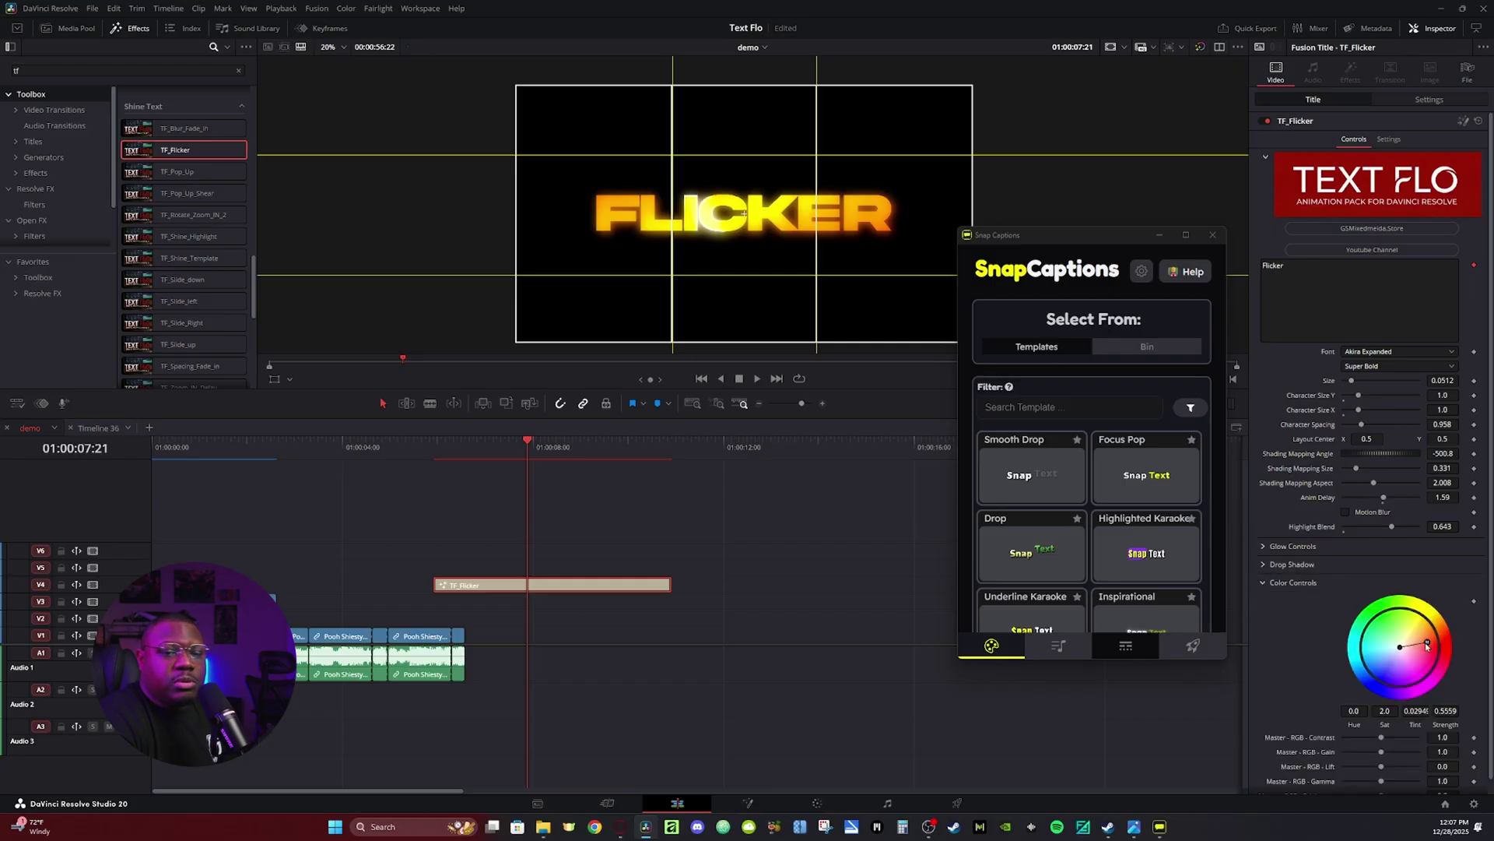
left_click_drag(1428, 647, 1374, 648)
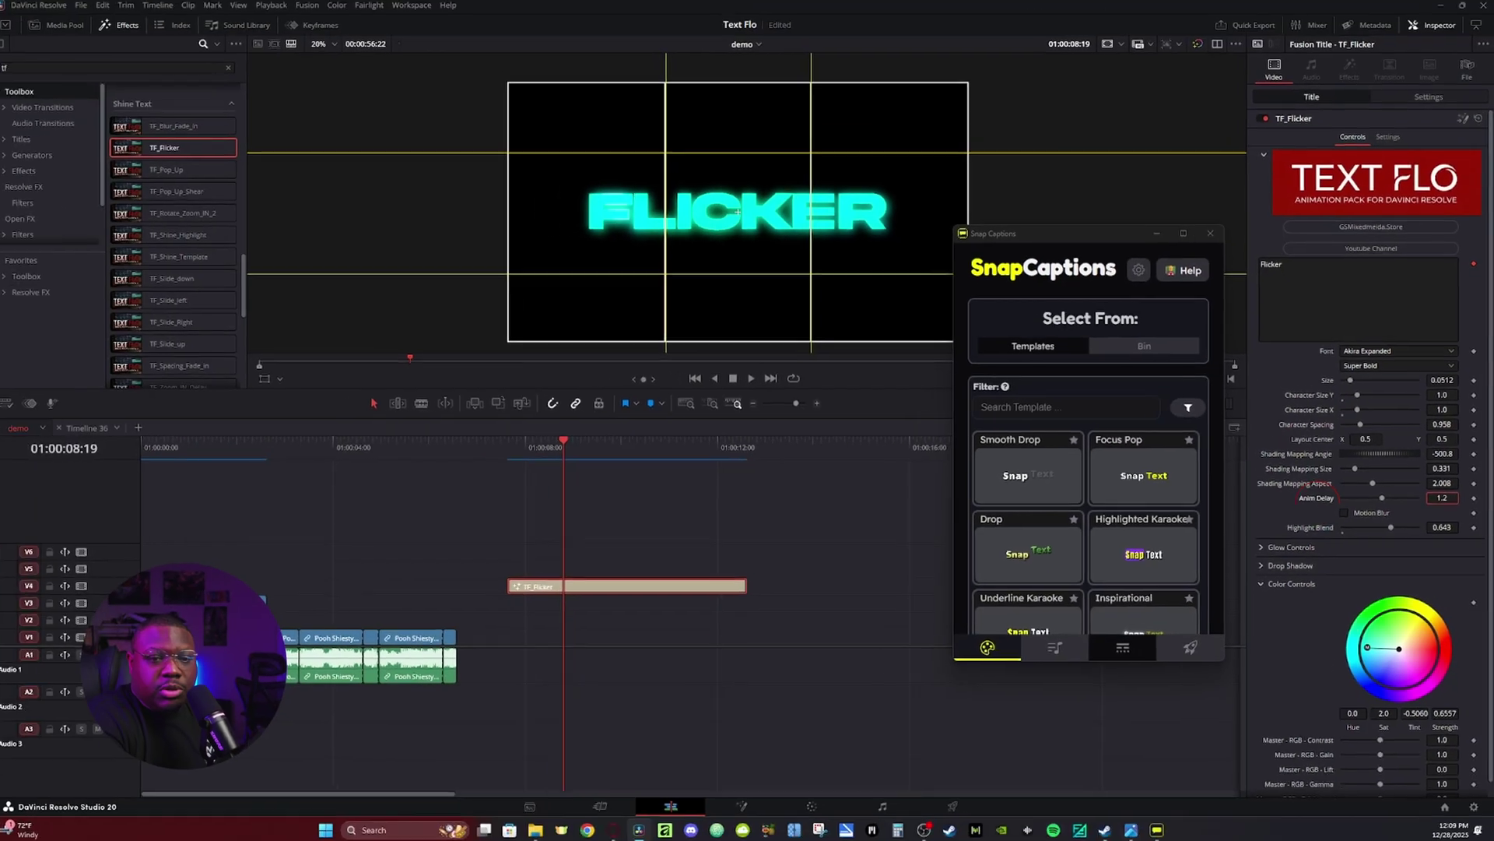
type("0.25")
key("Tab")
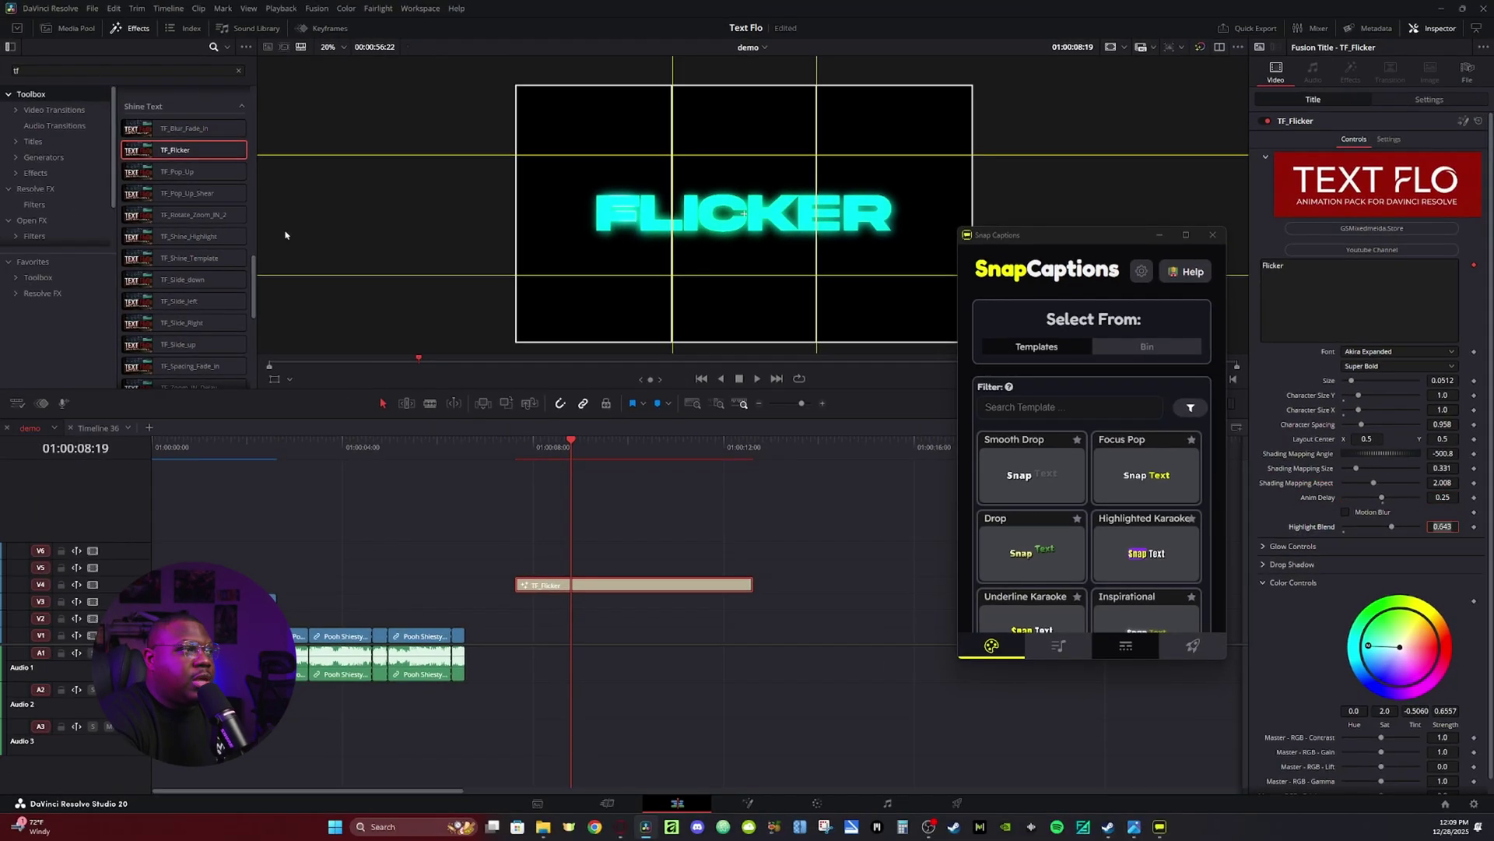
Save the TF_Flicker title into the Snap Caption bin and delete it from the timeline
left_click(69, 28)
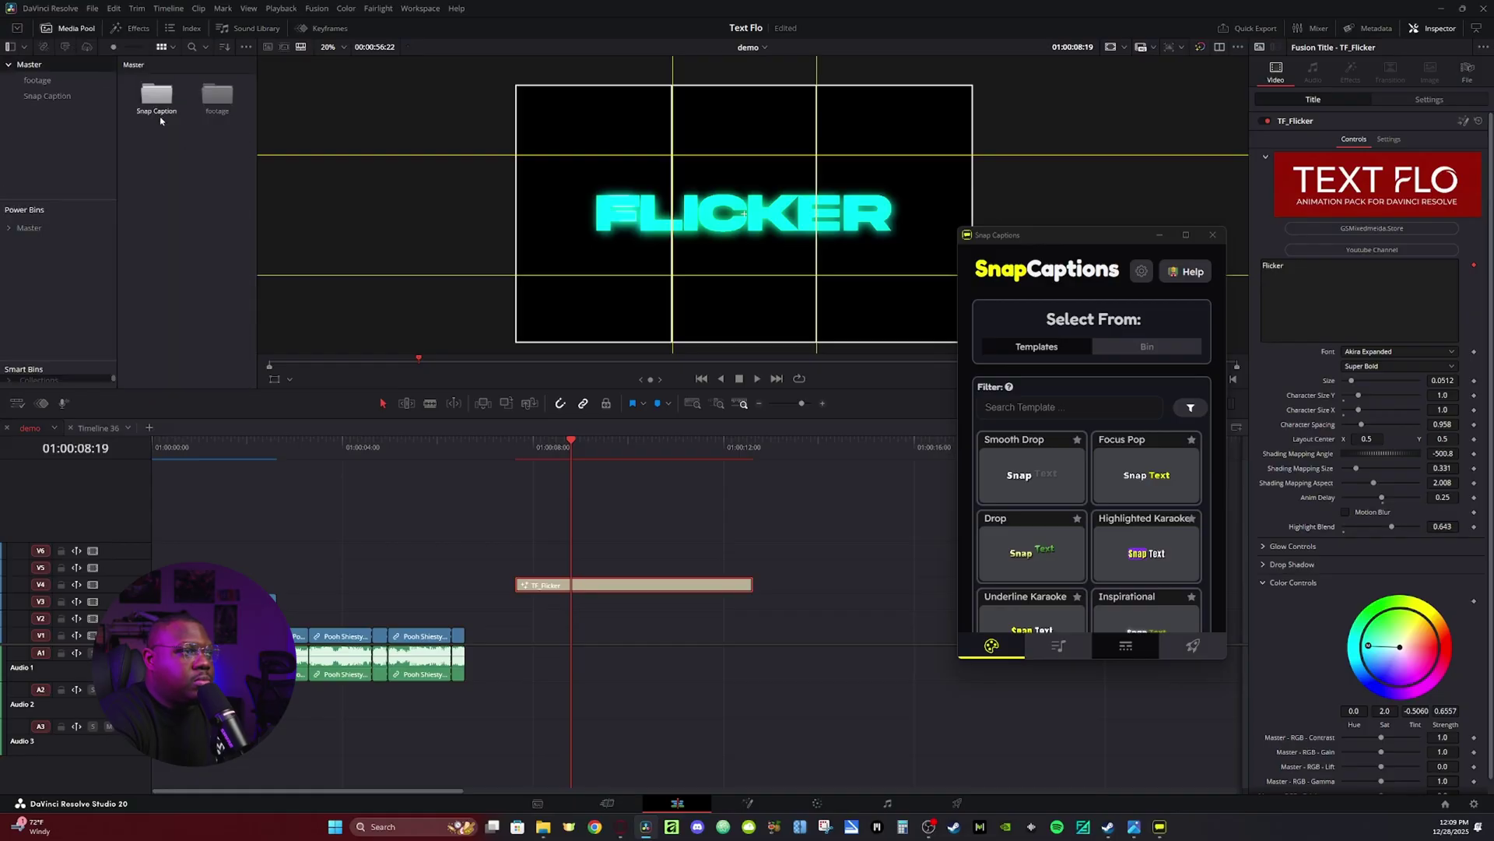
left_click_drag(604, 587, 155, 109)
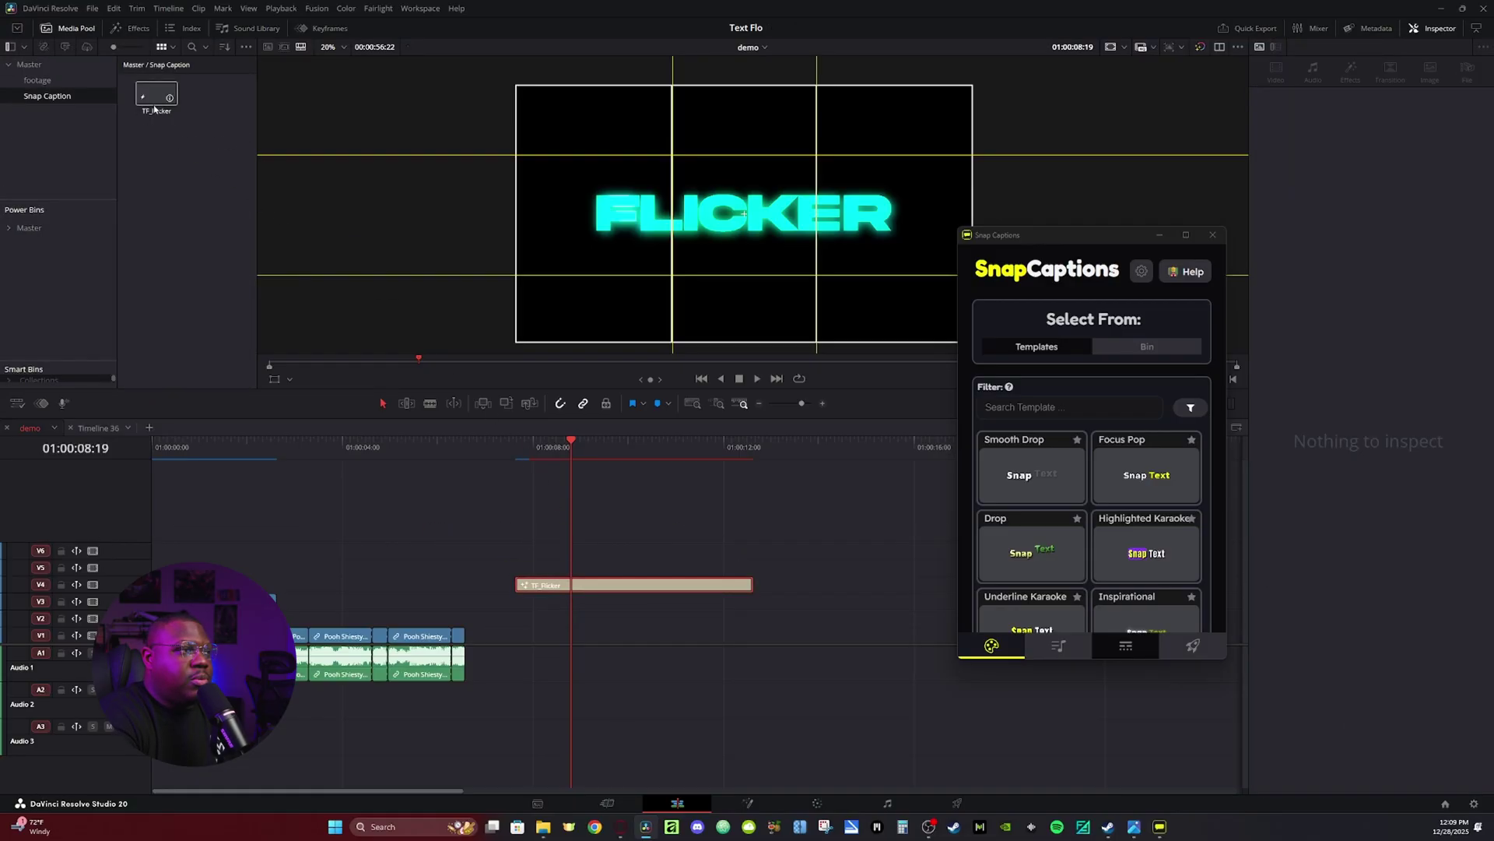
key("Delete")
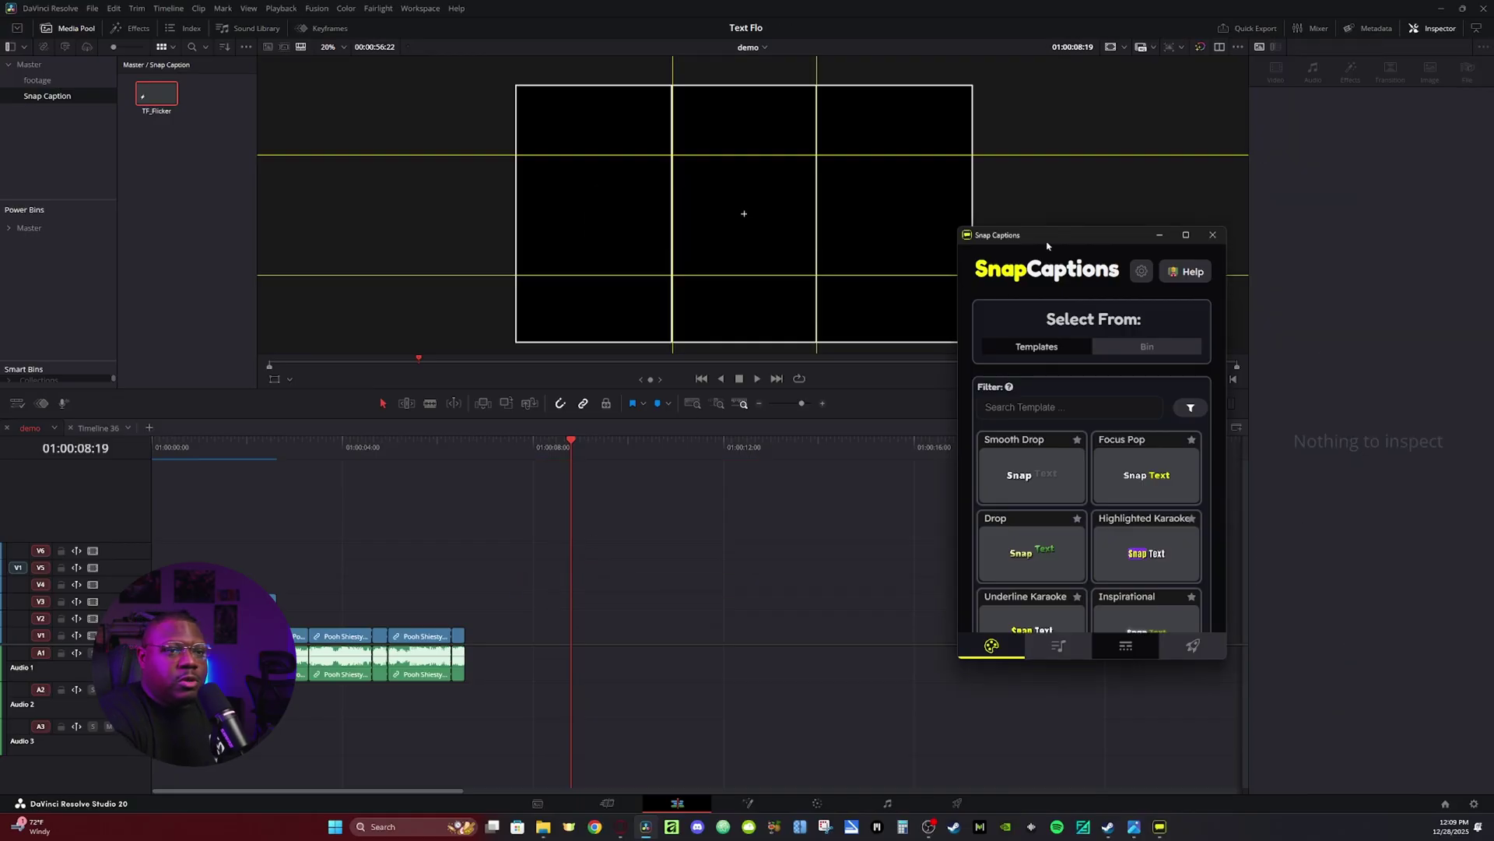
Move the Snap Captions window back over the viewer and scroll through its settings
left_click_drag(1047, 244, 765, 243)
scroll(792, 450, "down", 5)
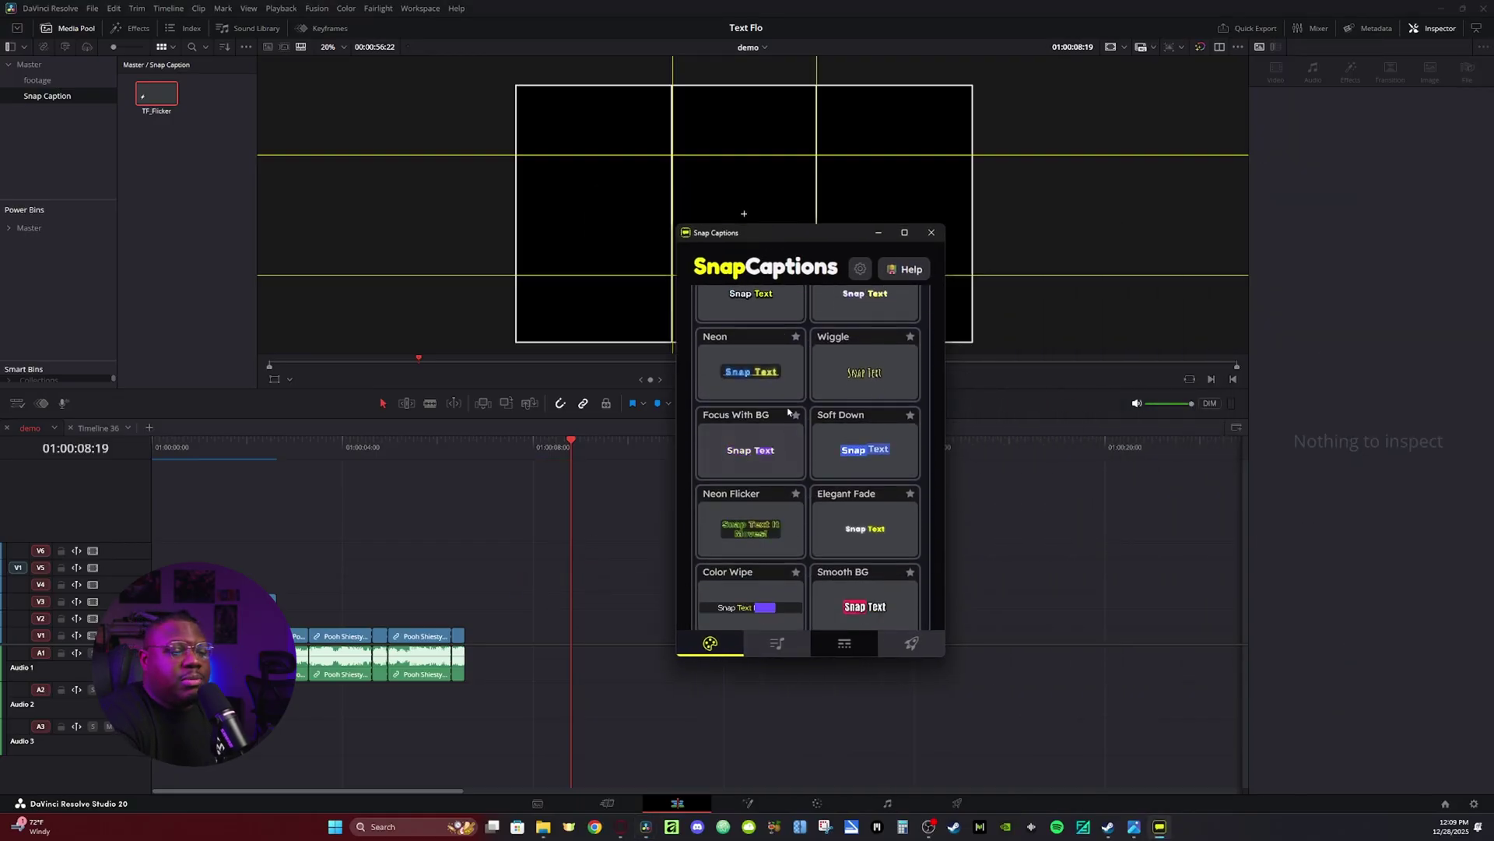
scroll(791, 450, "down", 3)
scroll(841, 500, "down", 4)
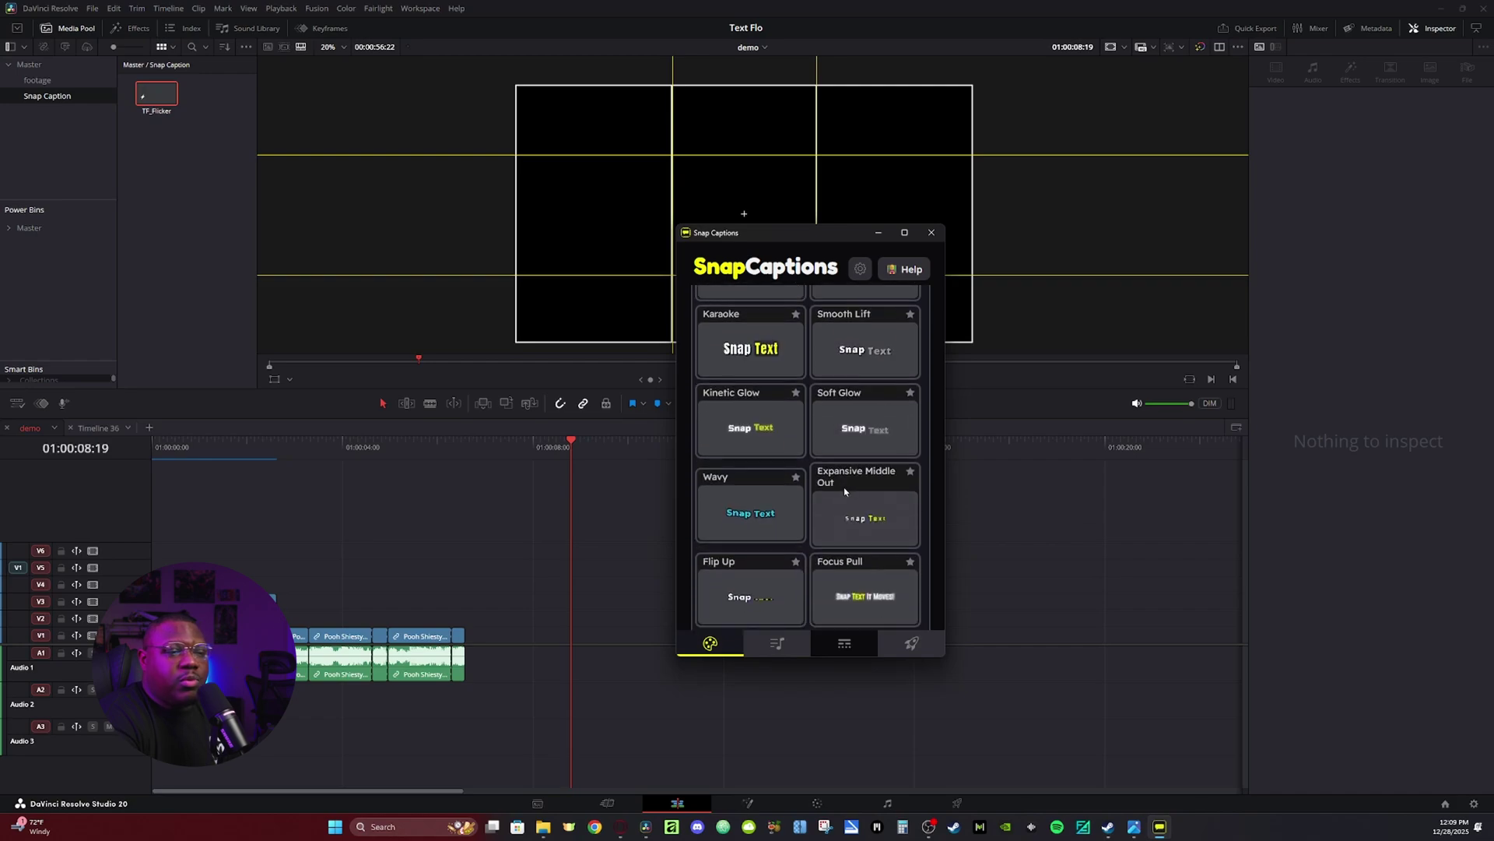
scroll(841, 500, "up", 12)
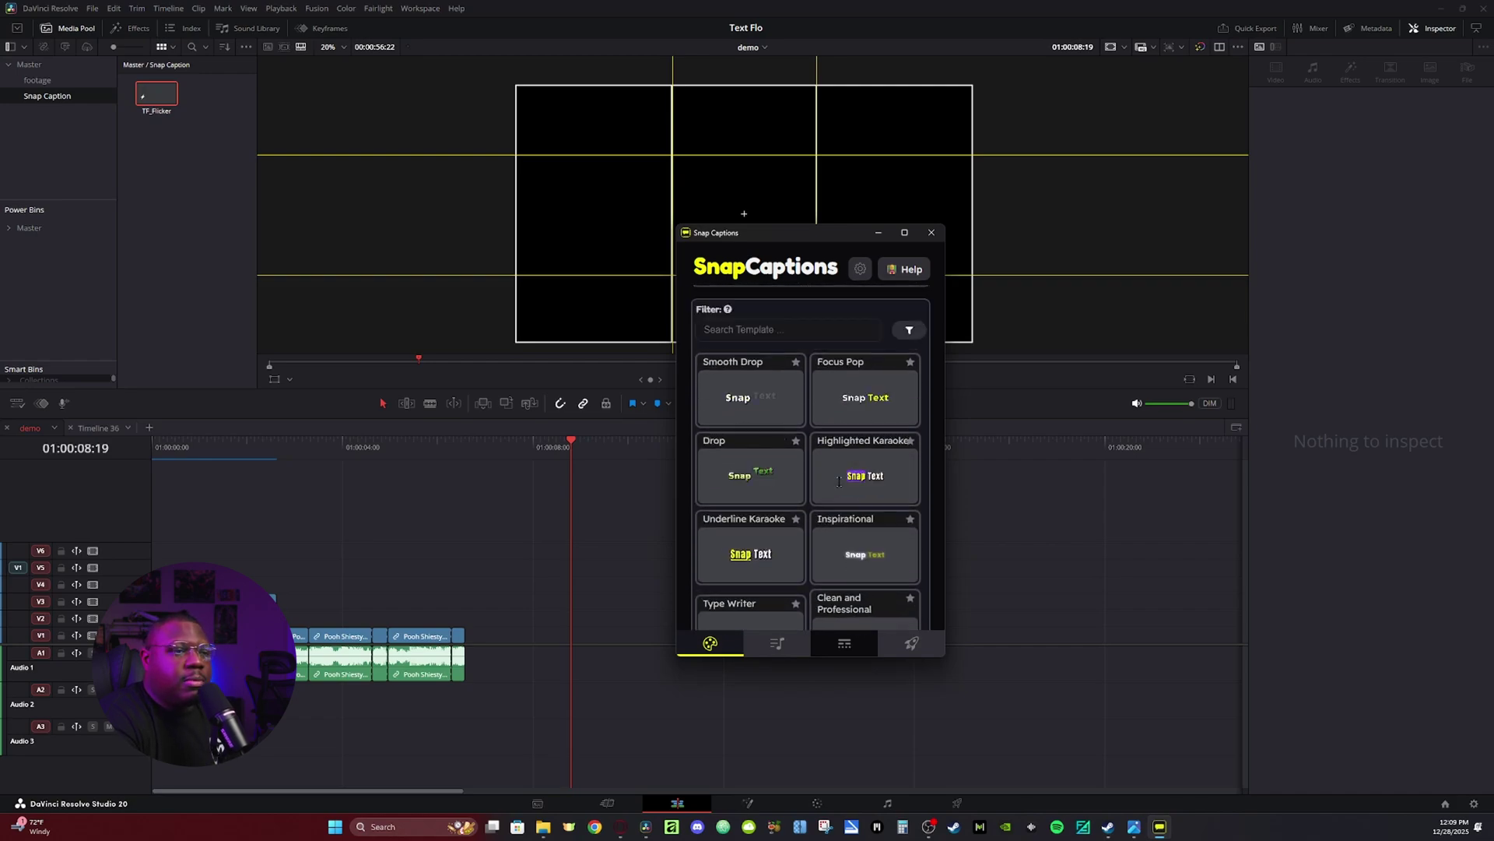
Set Snap Captions to take templates from a bin, refresh, and dismiss the no-templates warning
left_click(867, 347)
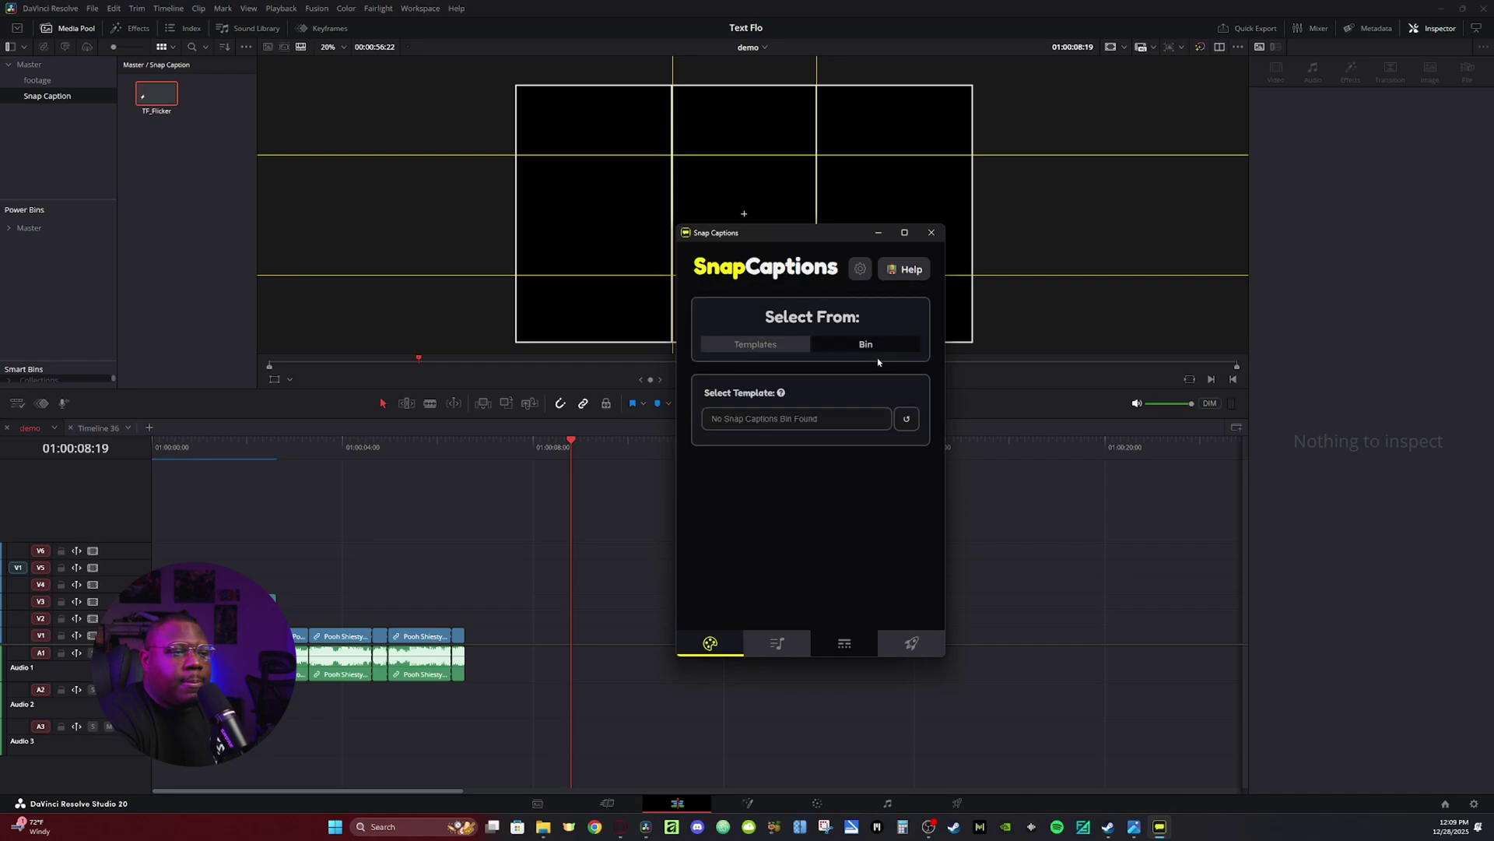
left_click(906, 421)
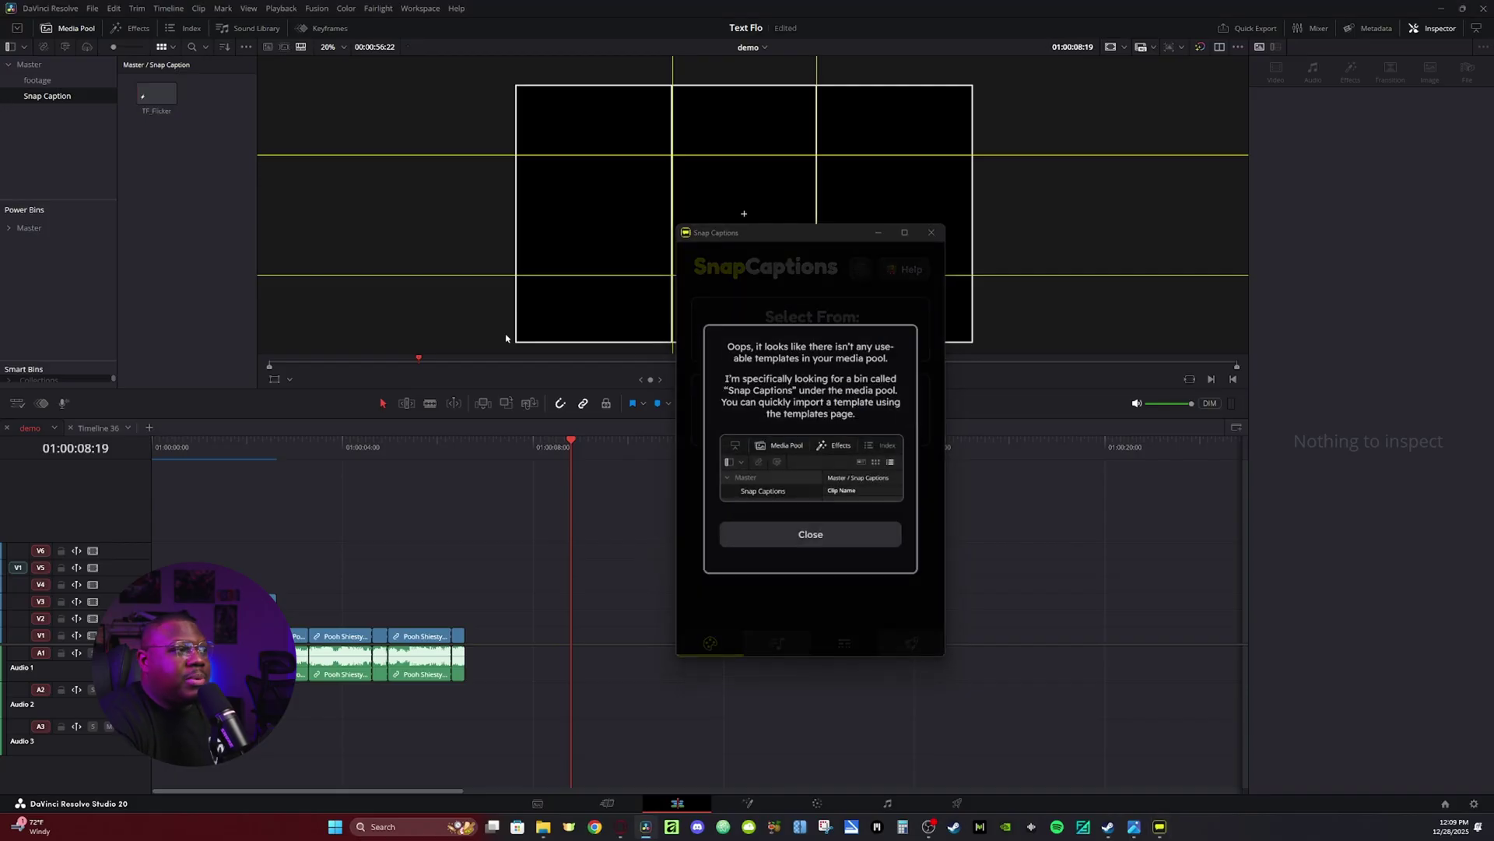
left_click(772, 532)
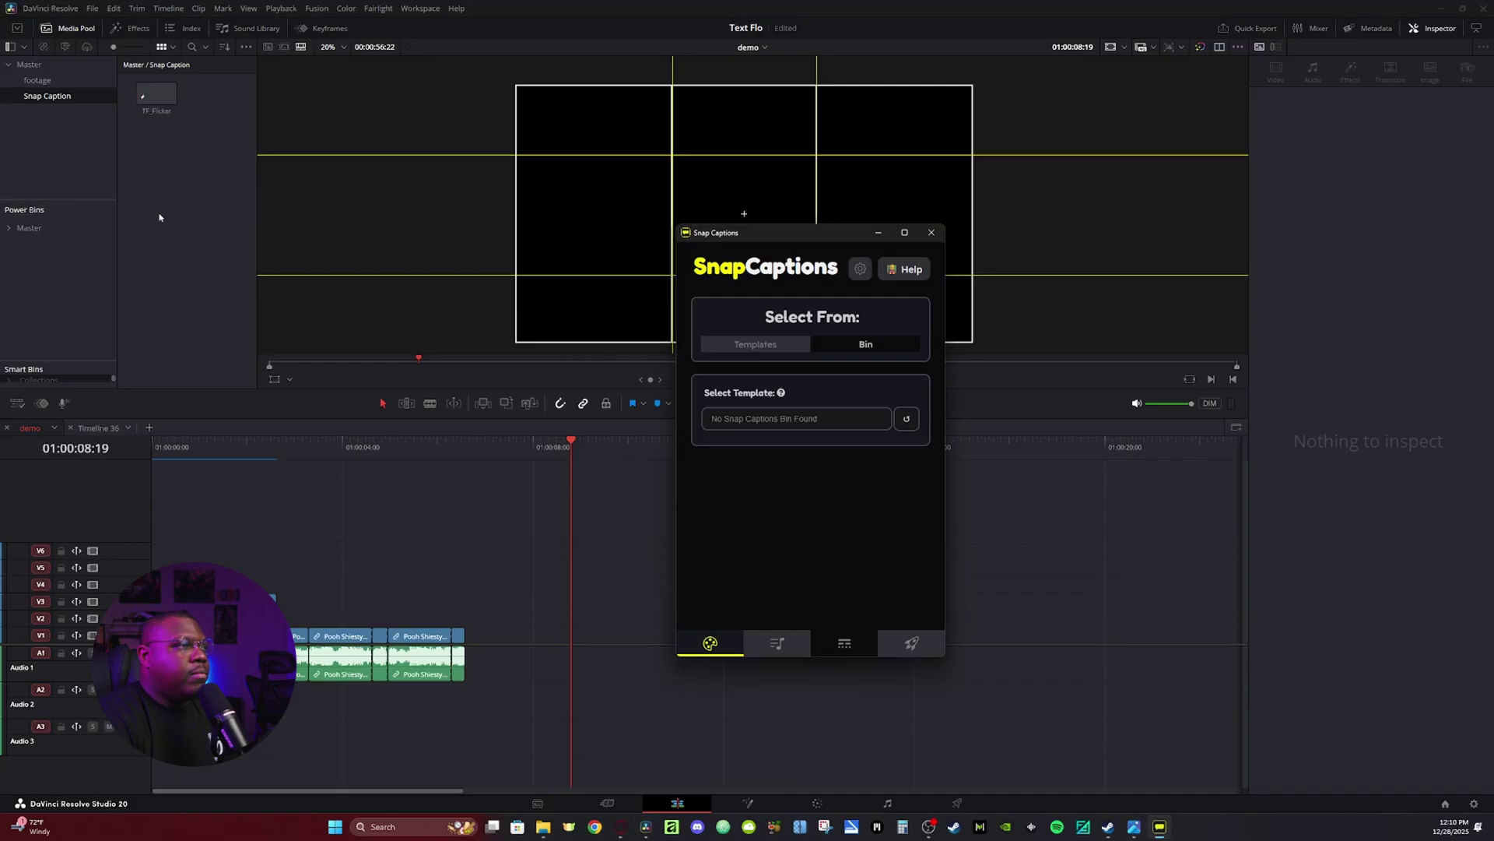
Rename the bin to 'Snap Captions' and save the project
double_click(52, 100)
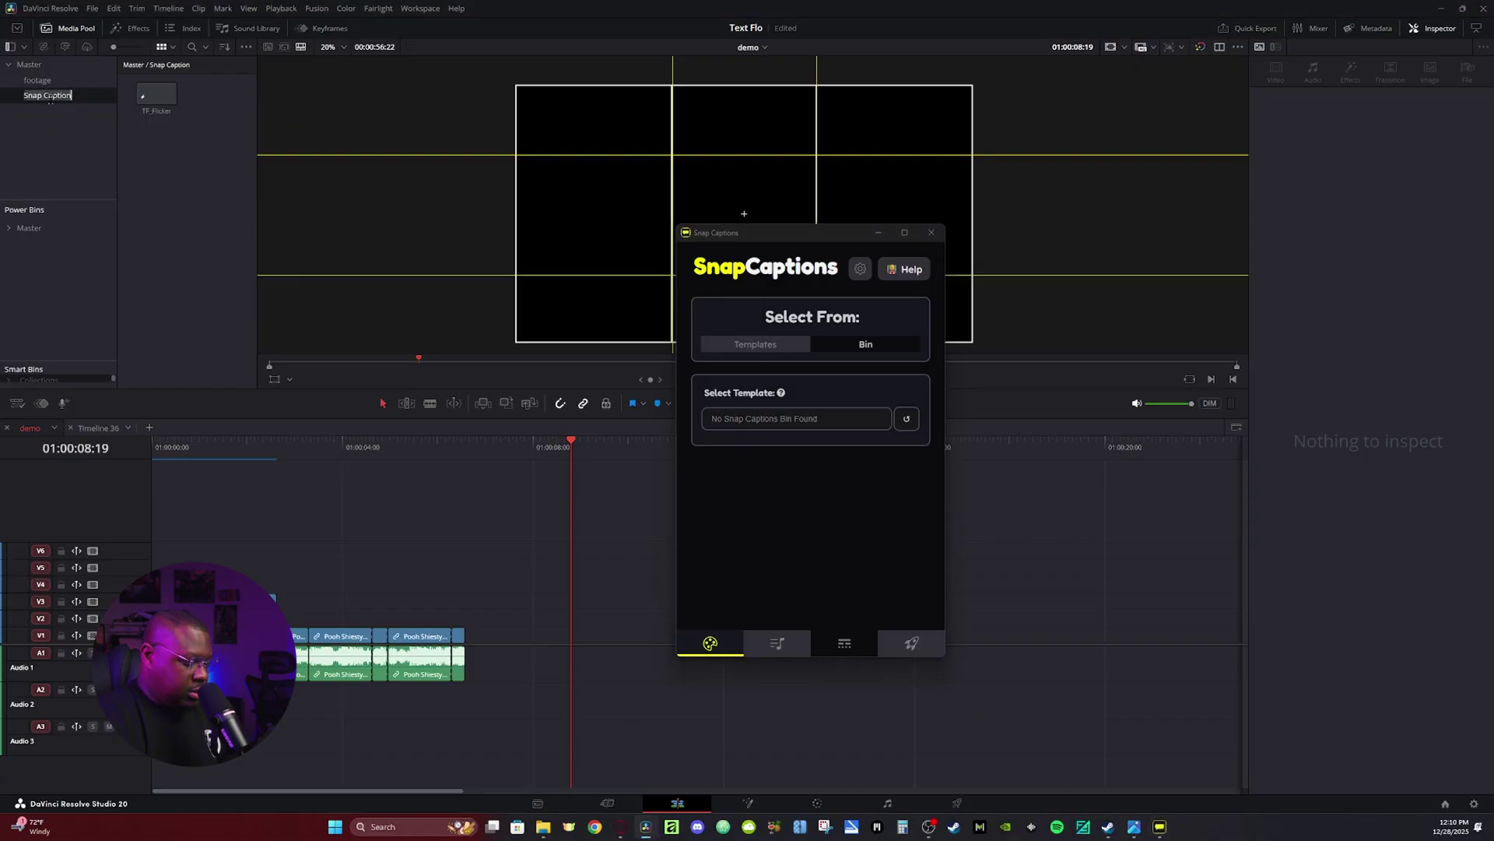
key("Return")
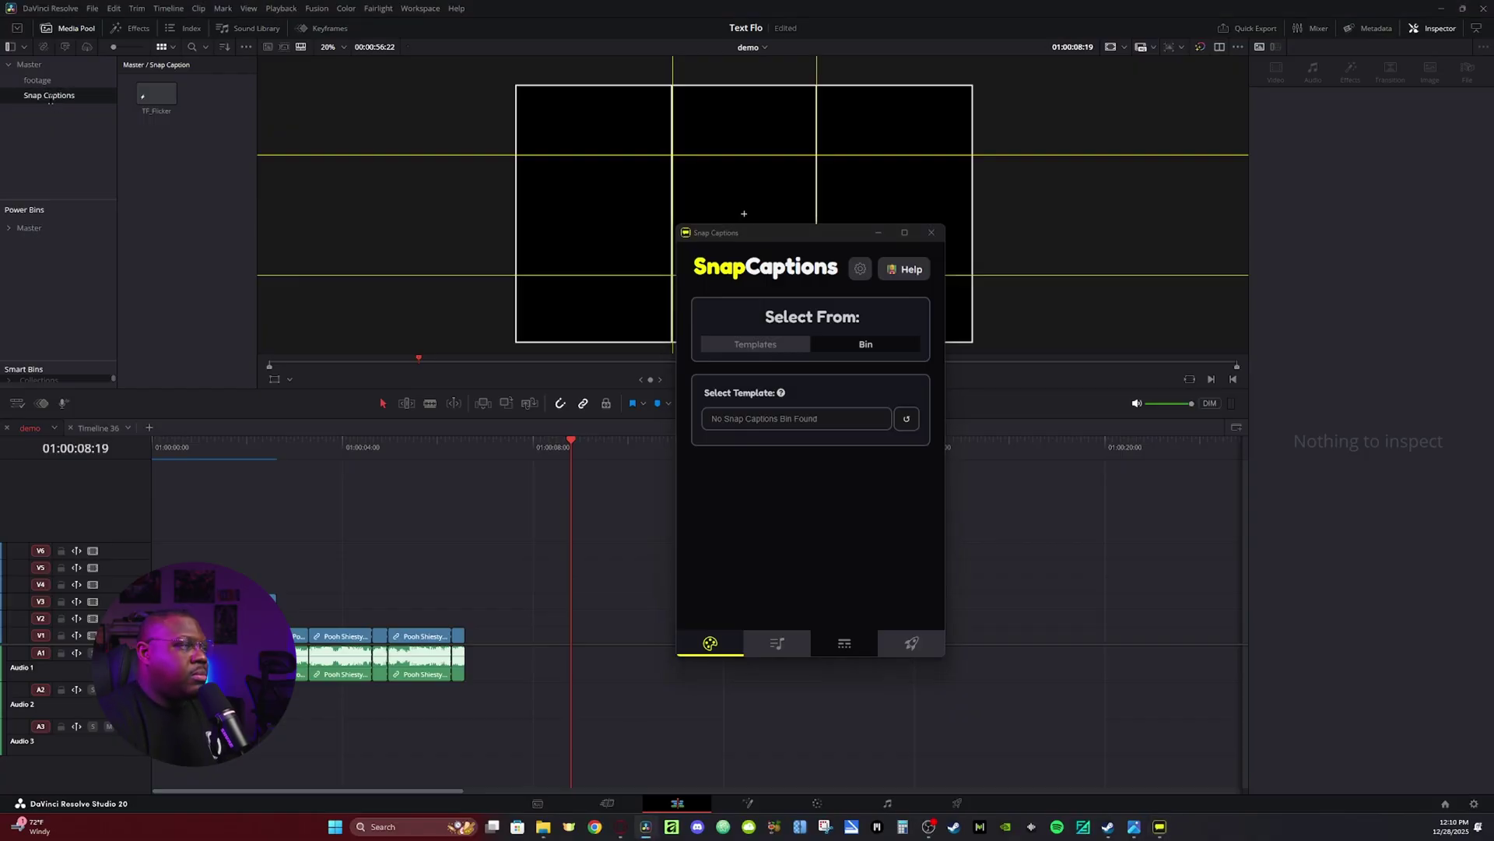
key("ctrl+s")
Refresh the plugin's bin templates and open the template list showing TF_Flicker
left_click(869, 350)
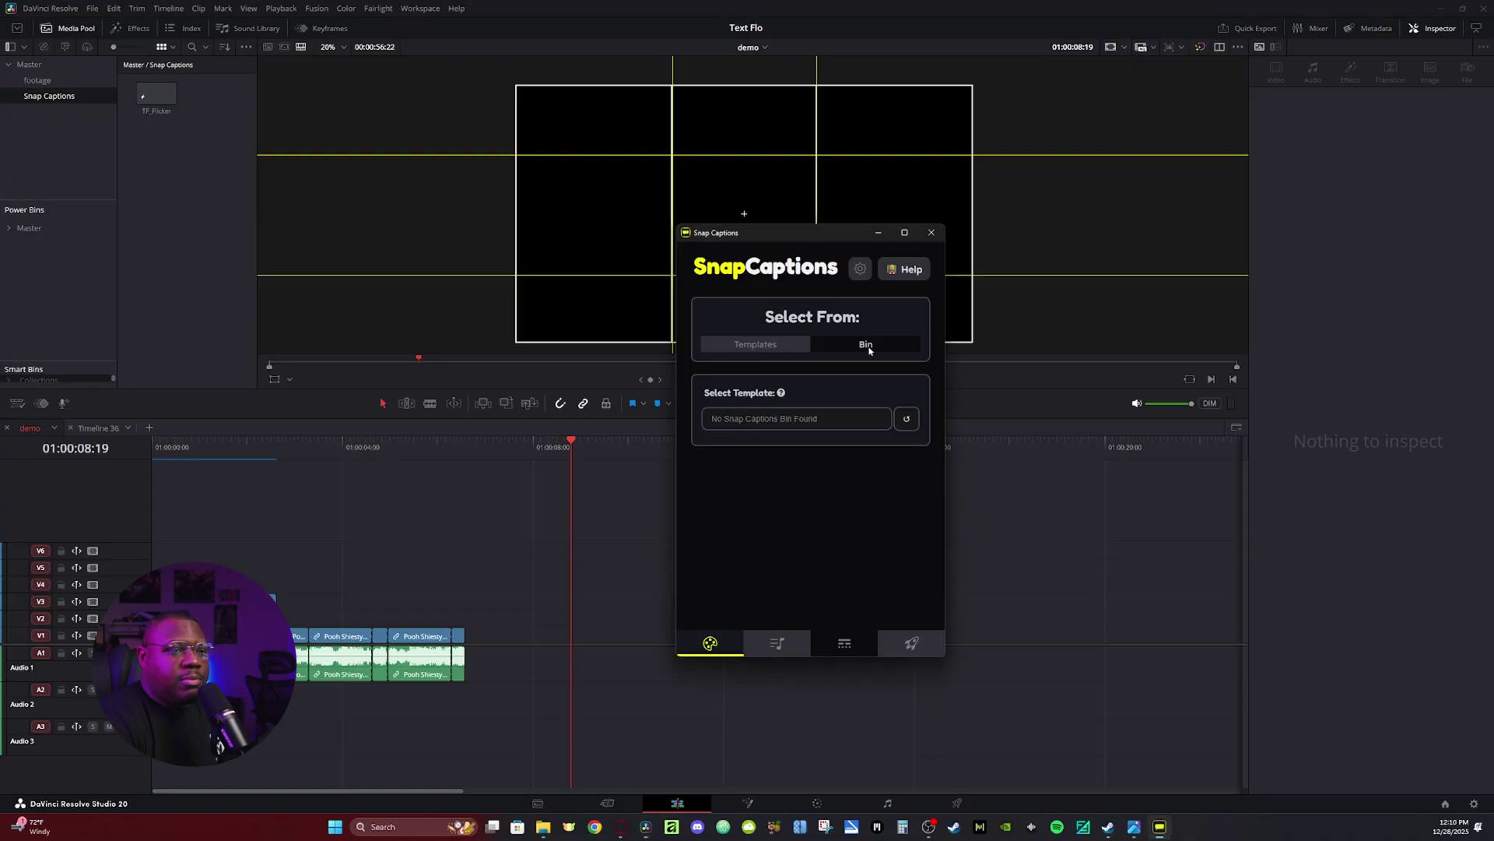
left_click(905, 426)
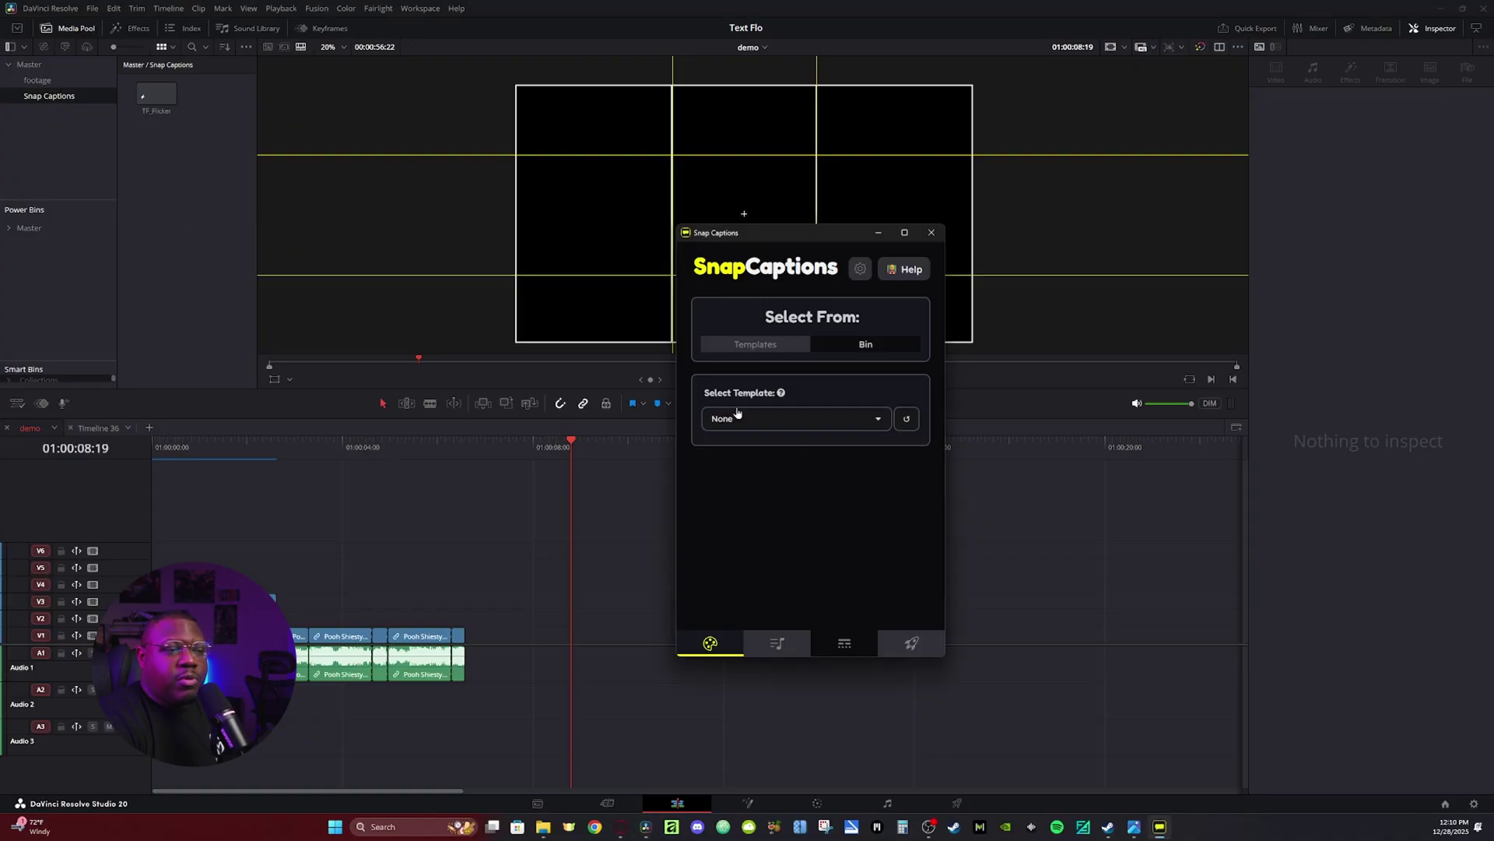
left_click(878, 423)
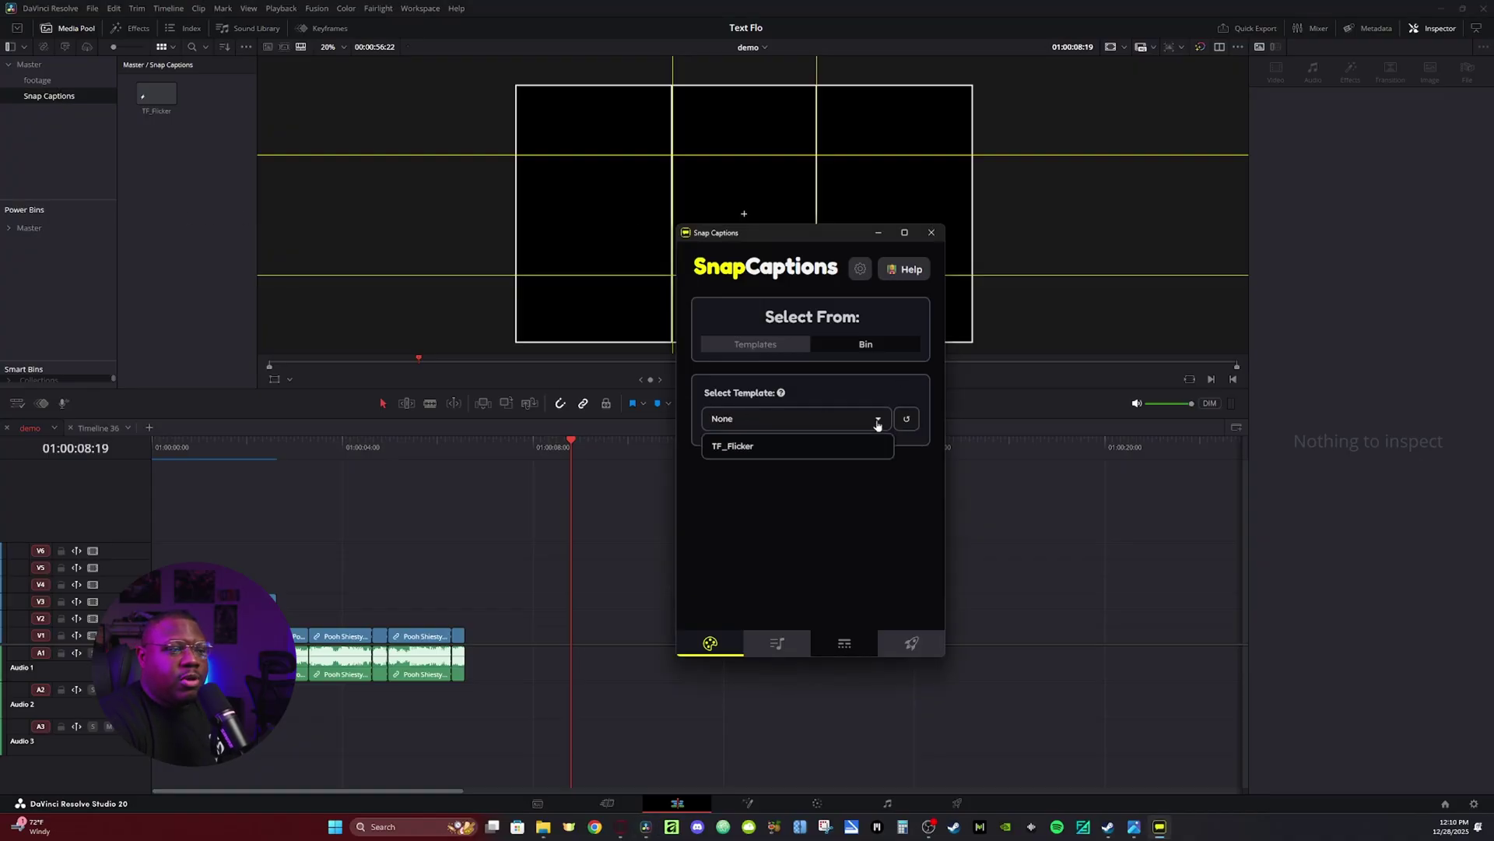
Apply the TF_Flicker template with Maximum Word Amount 1 and Maximum Character Amount 6
left_click(738, 447)
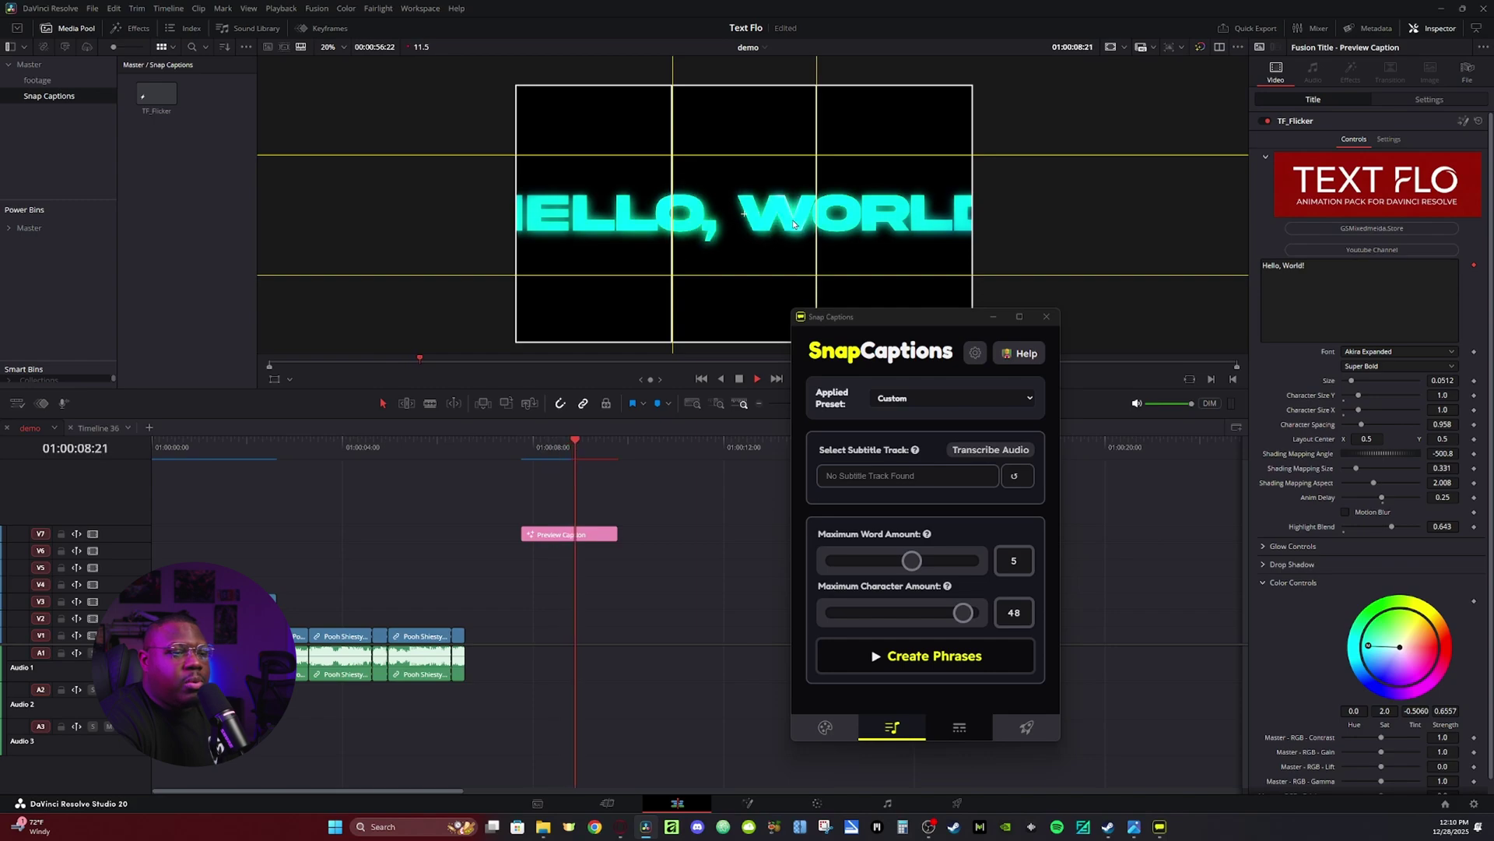
key("space")
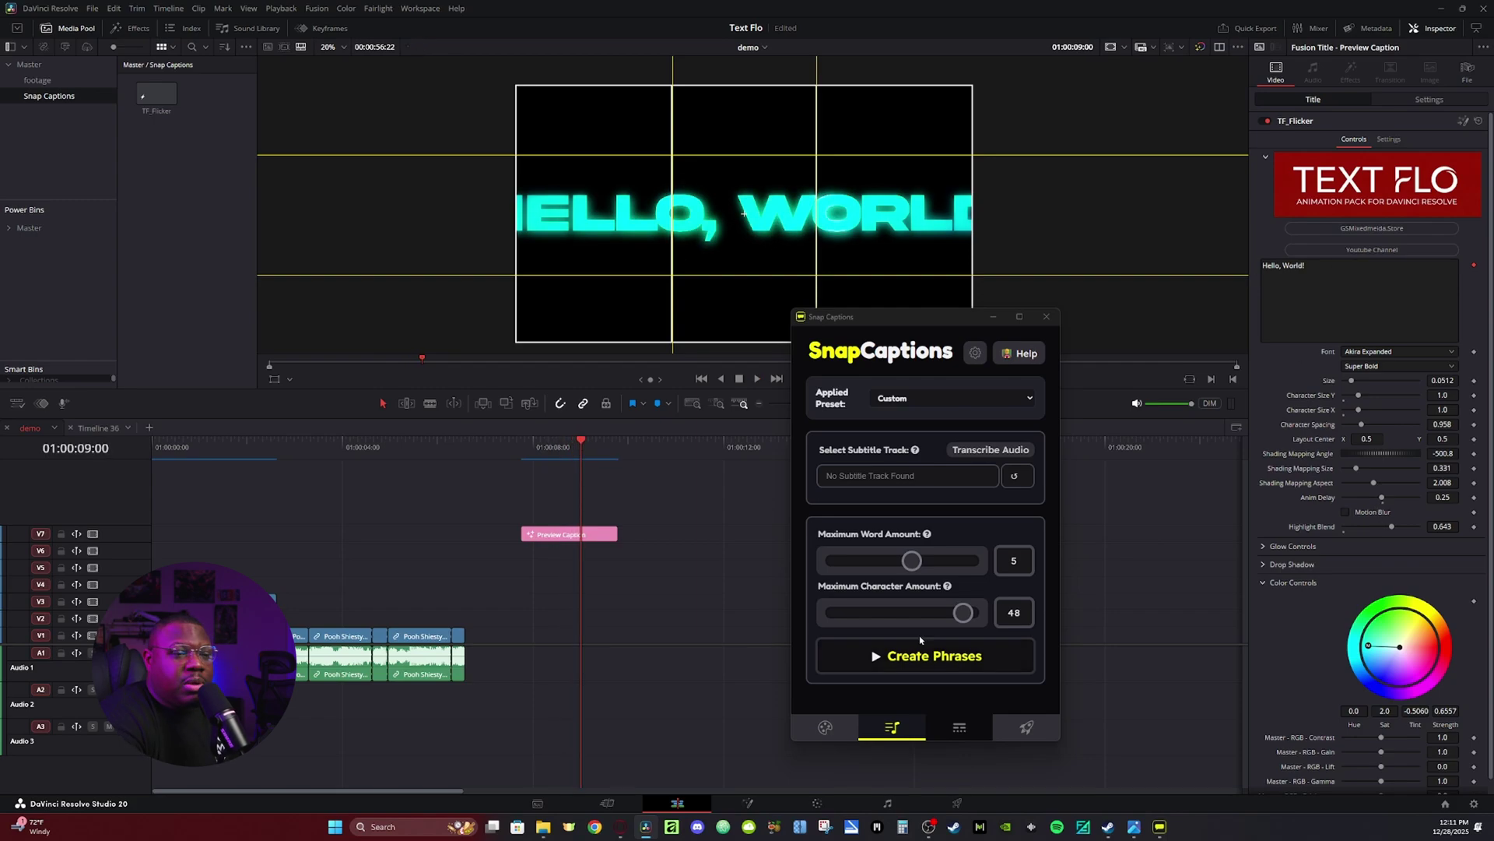
left_click_drag(910, 561, 793, 573)
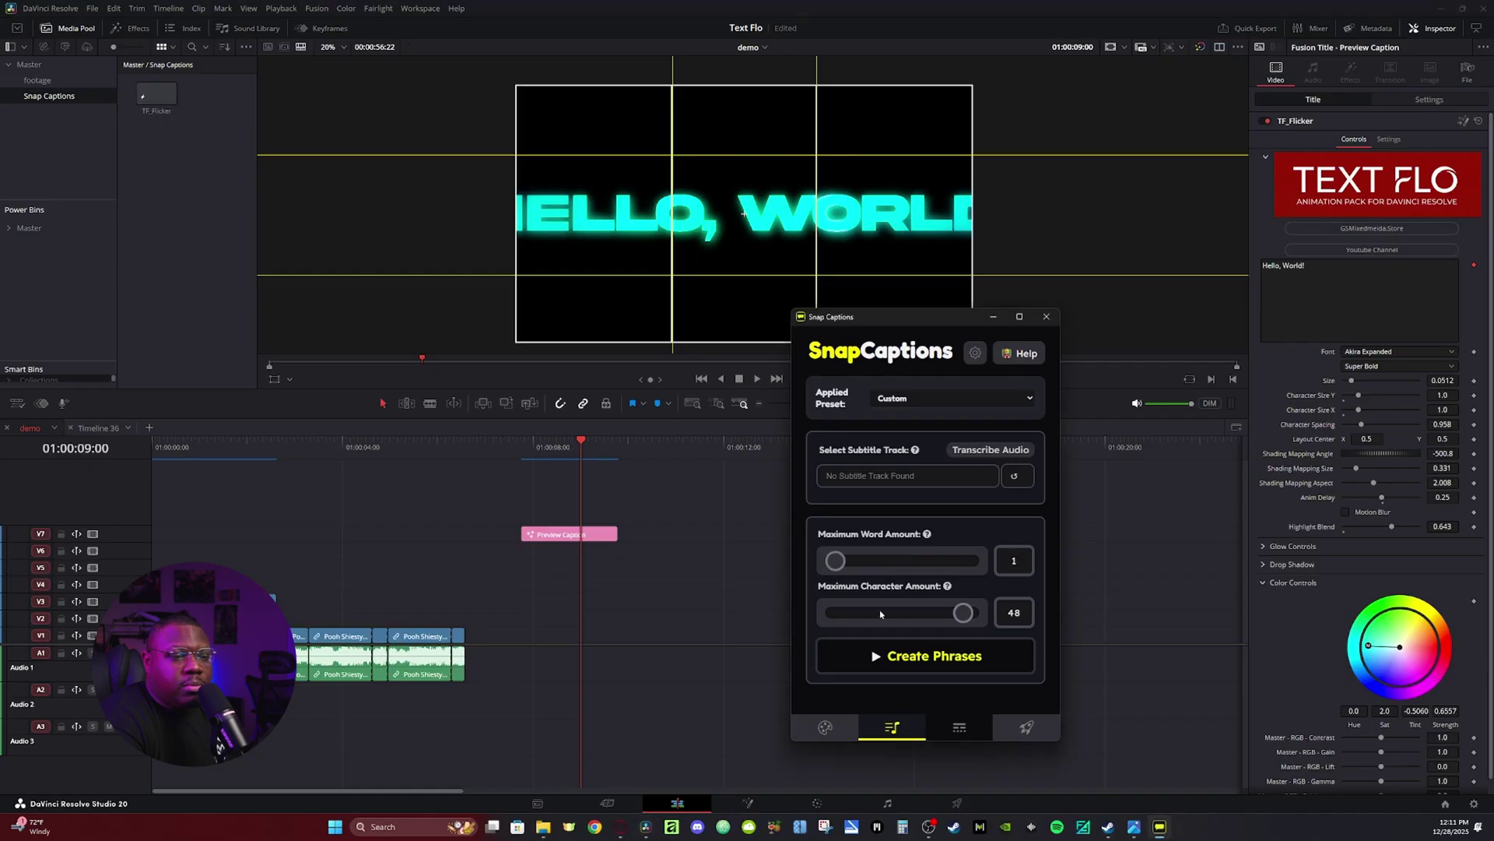
left_click_drag(963, 613, 810, 615)
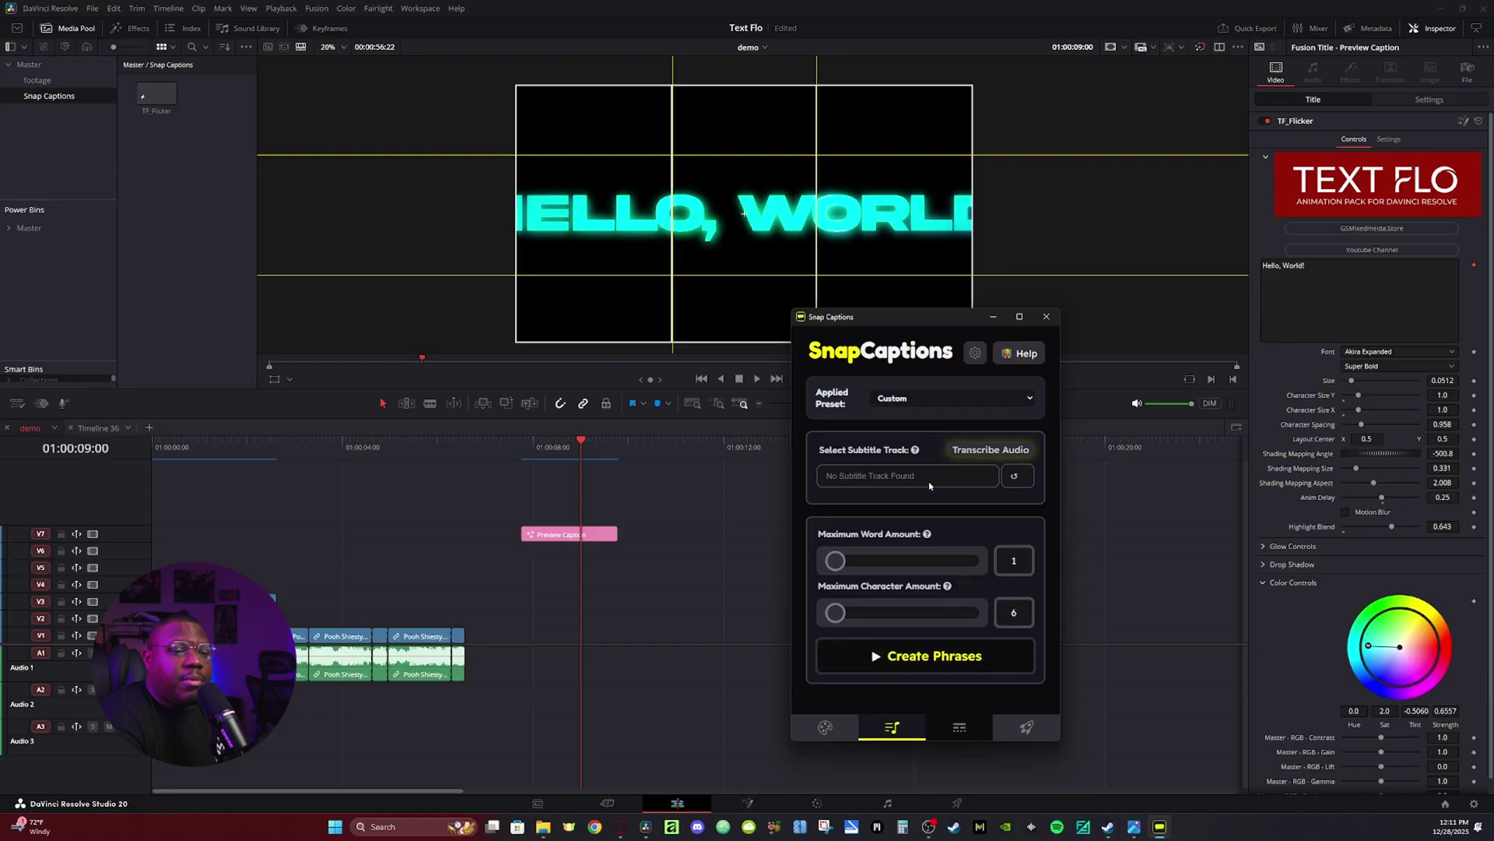
Return to the timeline and position the playhead just before six seconds
left_click(331, 490)
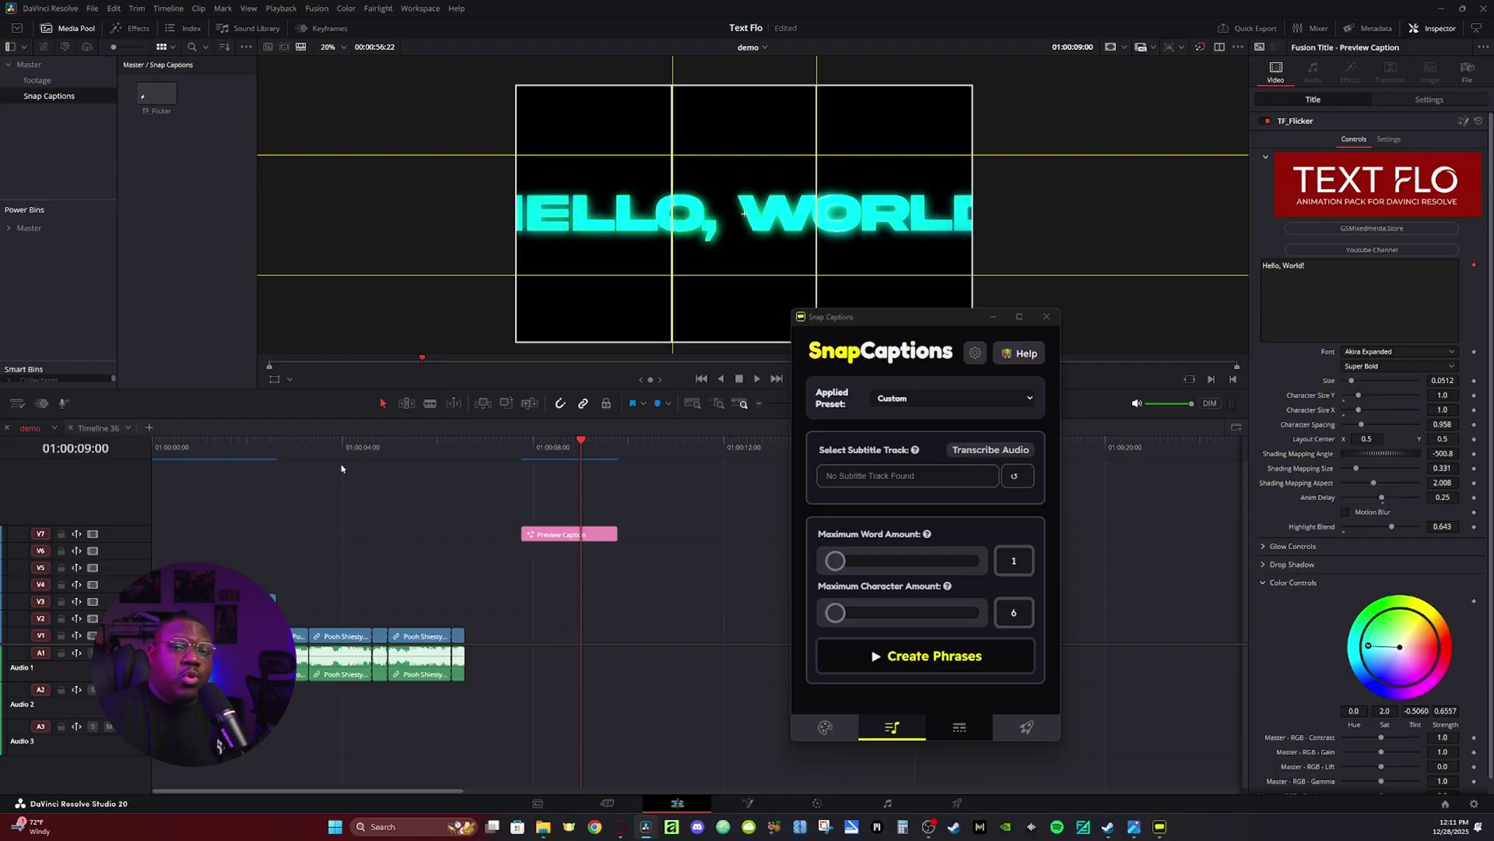
key("Home")
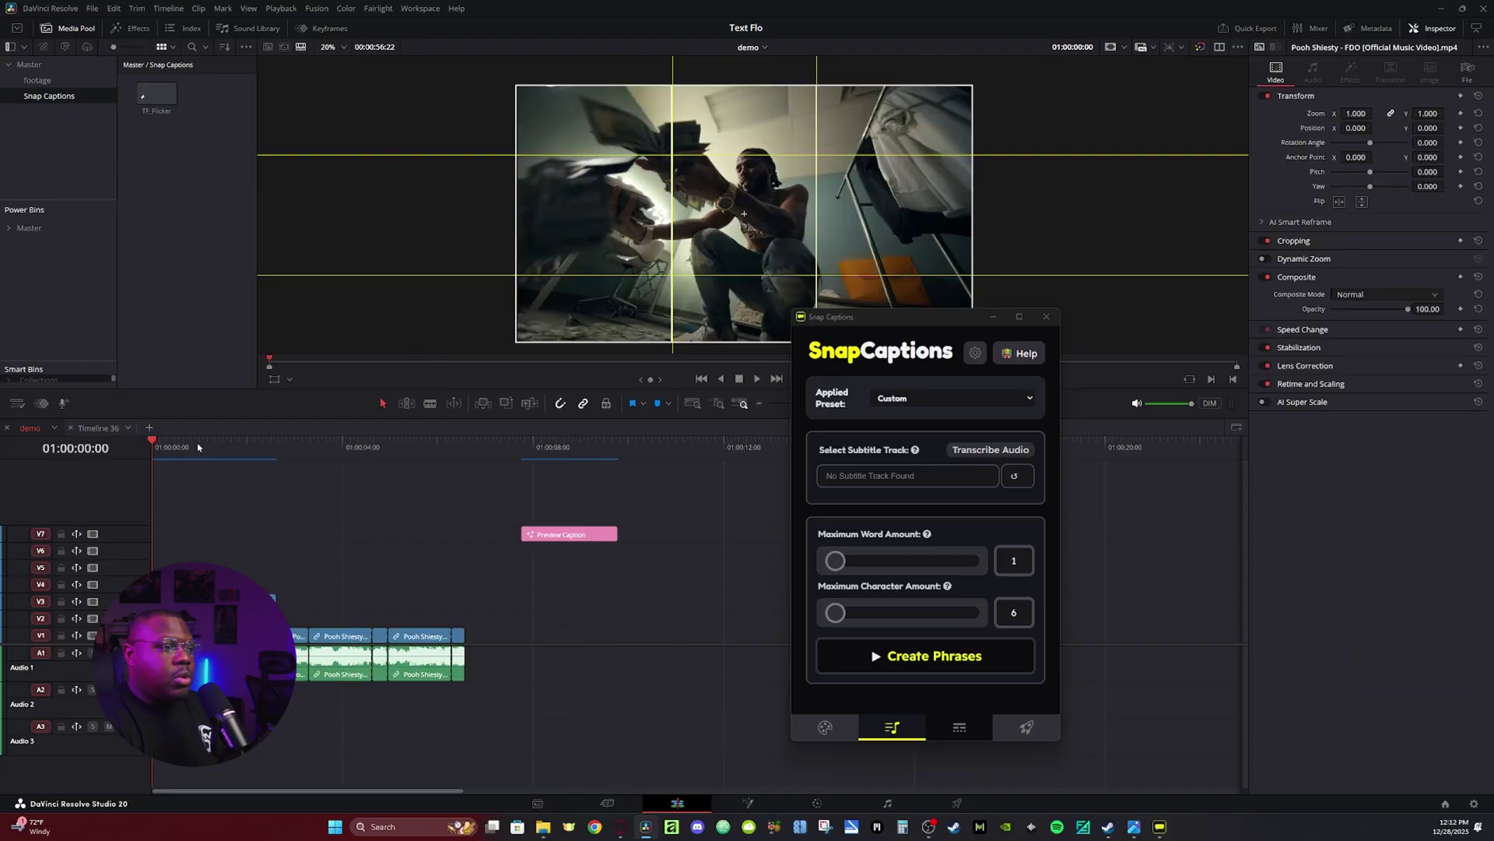
left_click(483, 449)
left_click_drag(484, 448, 466, 448)
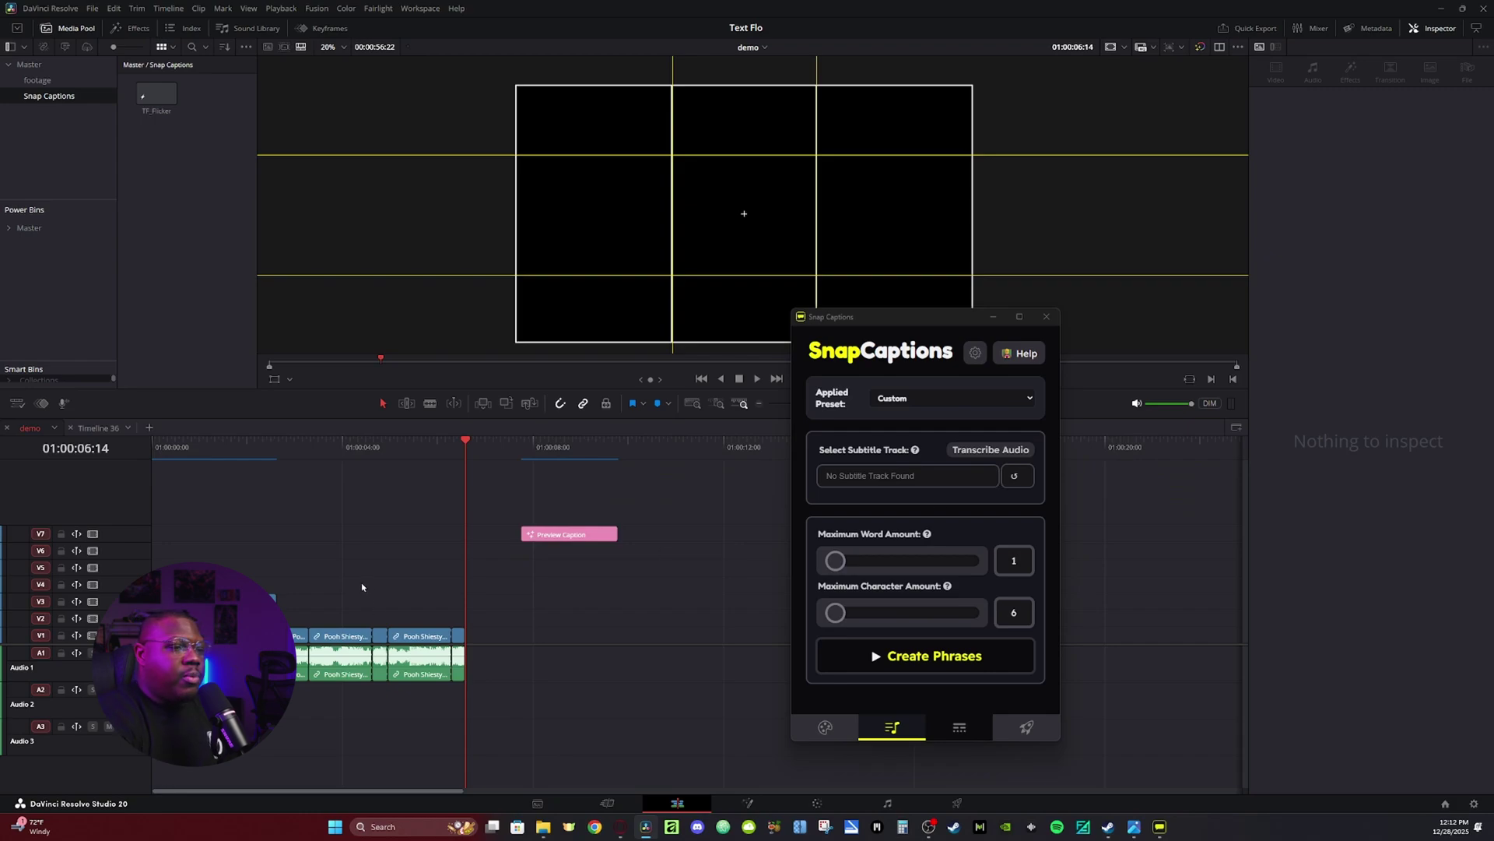
Transcribe the song into Subtitle 1, play it back to check, then create one-word caption phrases
left_click(966, 451)
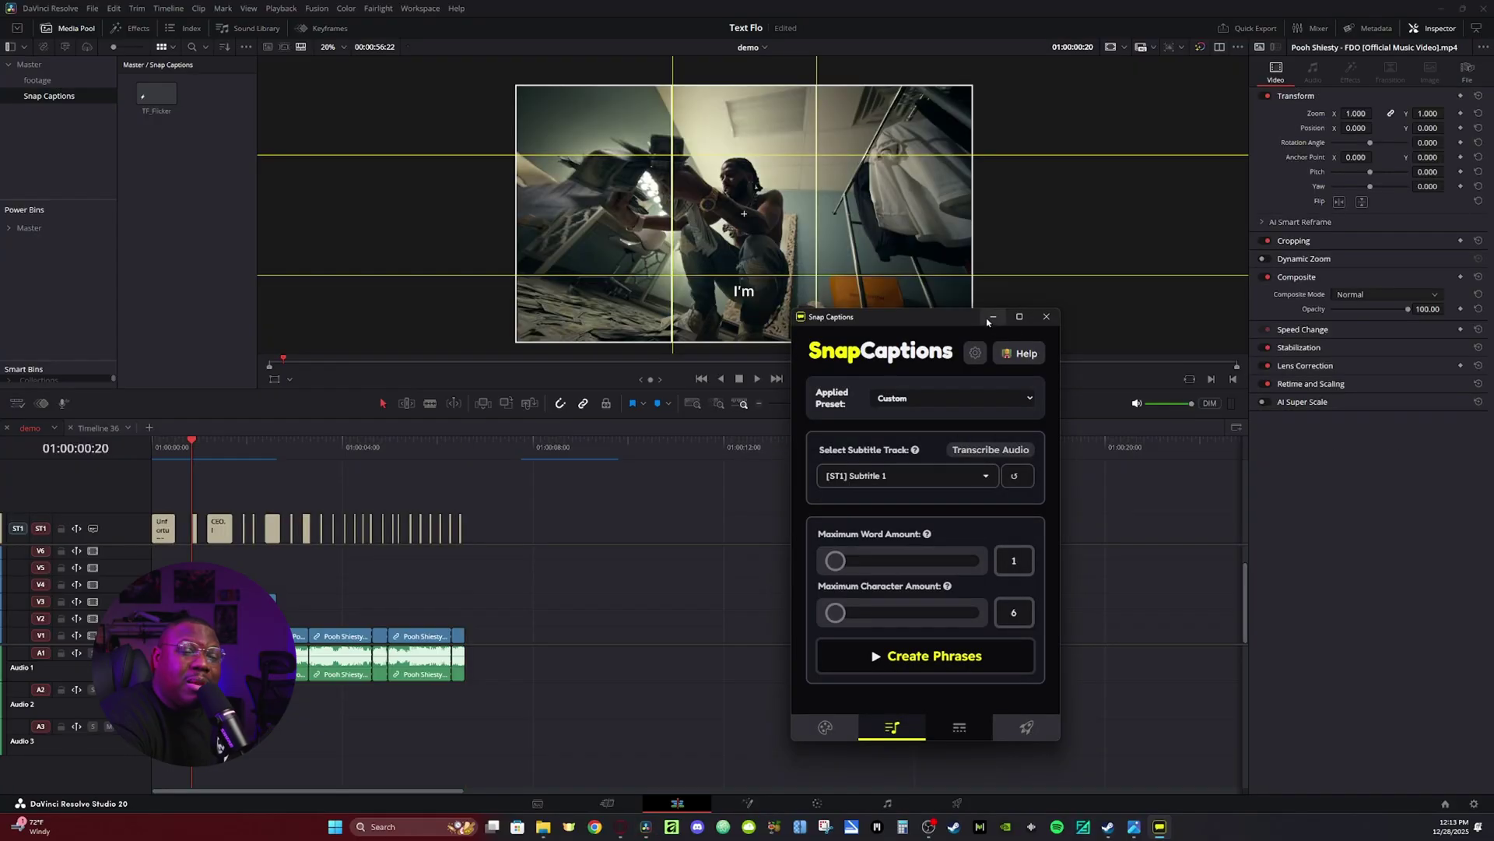
left_click(988, 318)
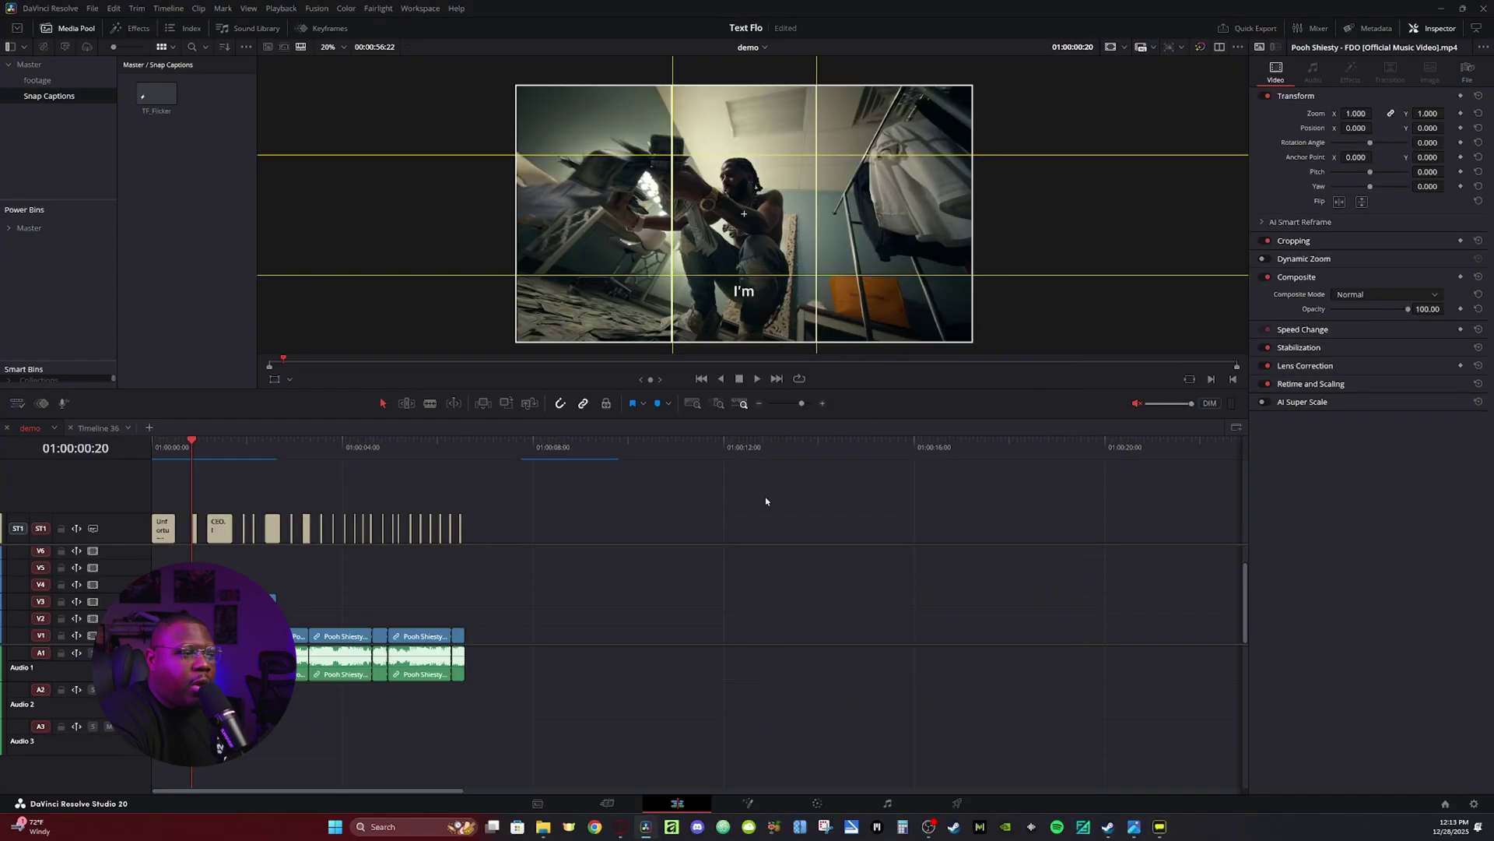
key("space")
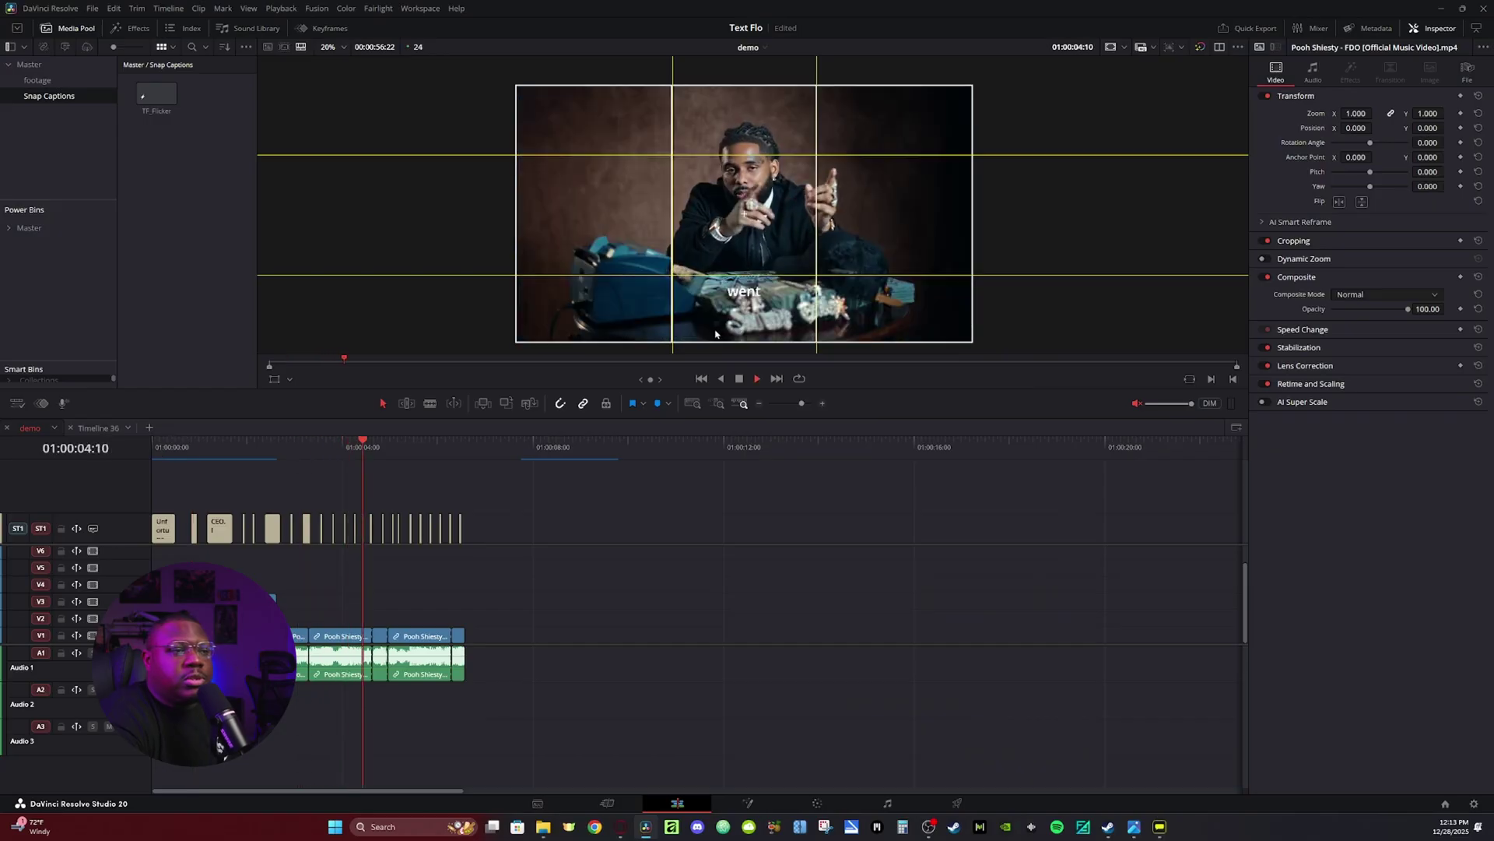
key("ctrl+equal")
key("space")
left_click(1159, 827)
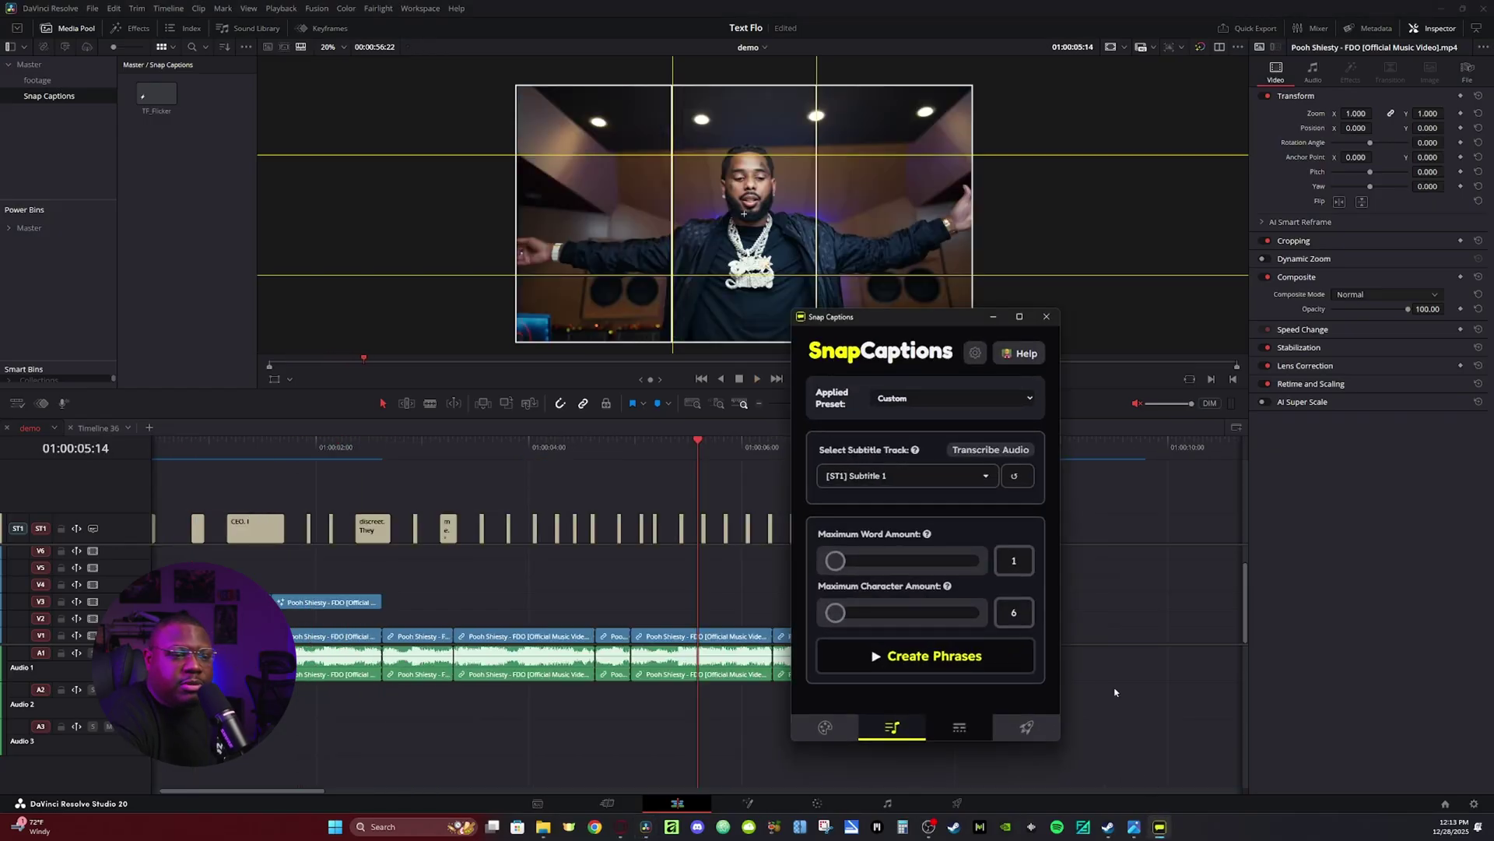
left_click(880, 660)
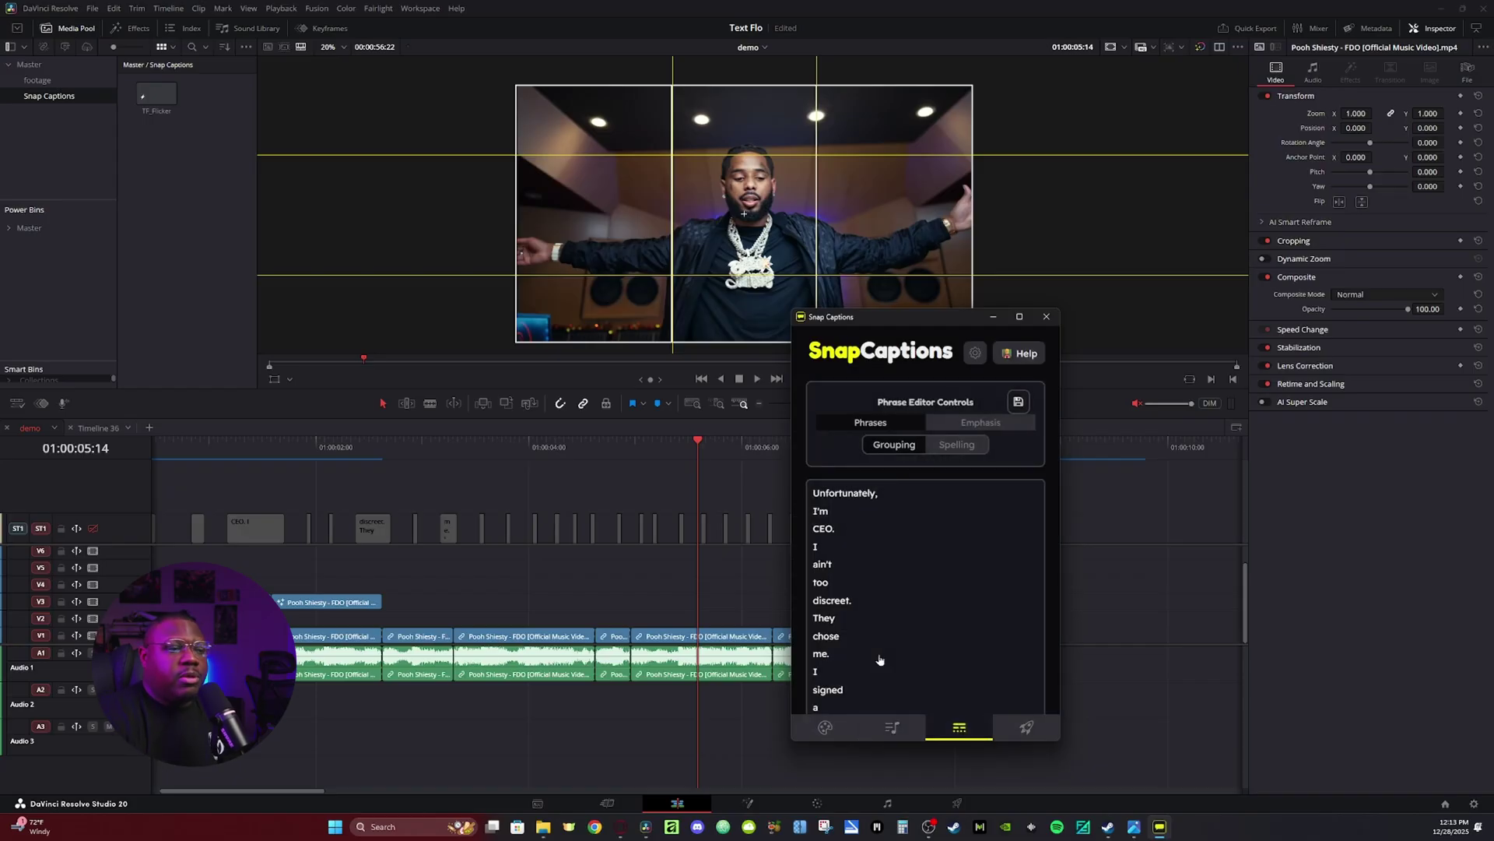
Add a comma after 'Unfortunately' in the Snap Captions word list
left_click(957, 445)
type(",")
key("Return")
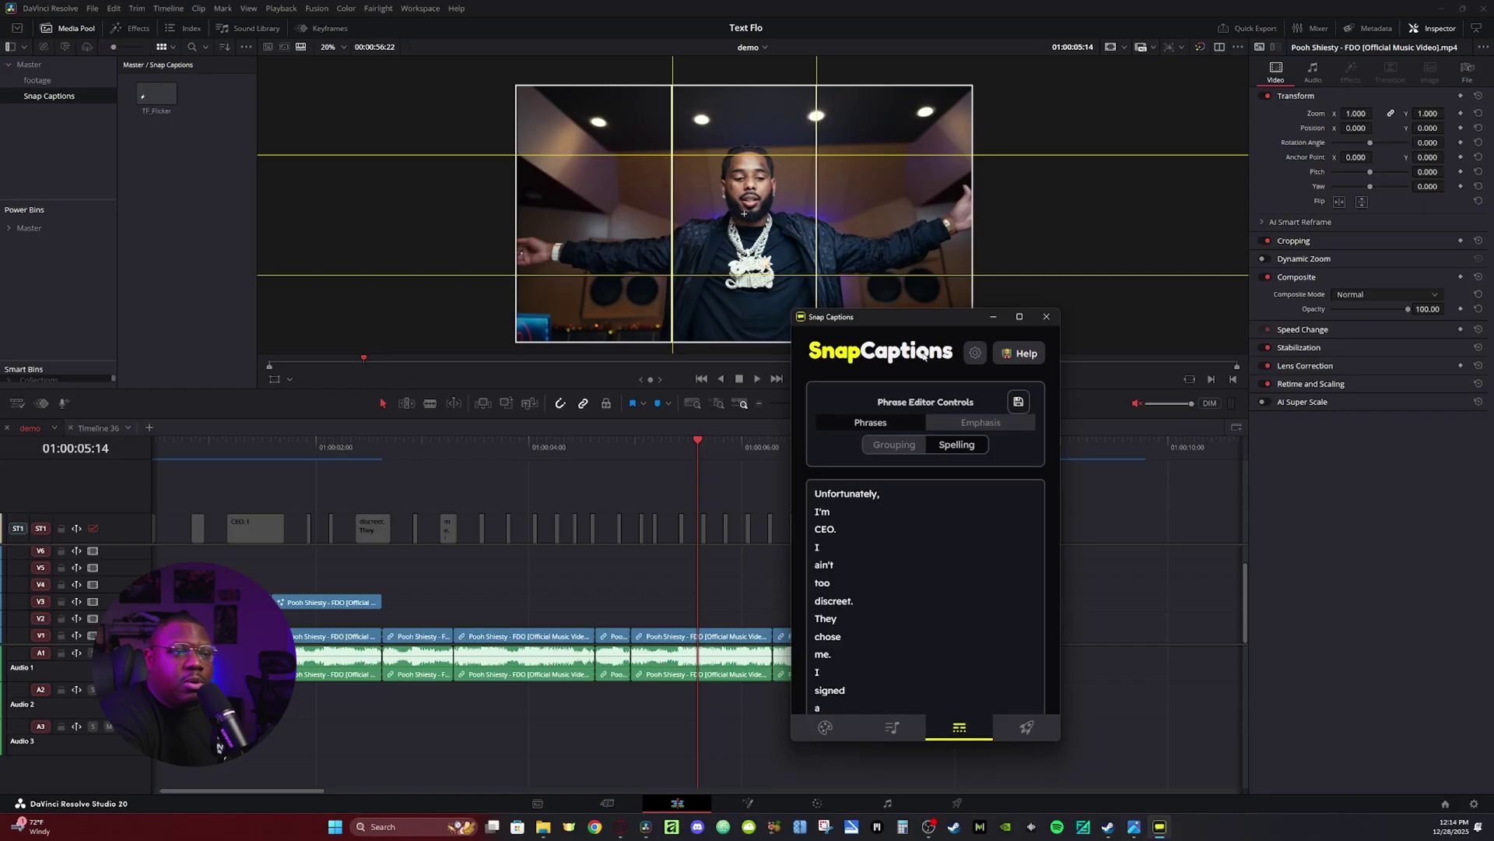
Try editing the word 'discreet.' in Snap Captions, dismissing the full-version upgrade prompt
left_click(248, 540)
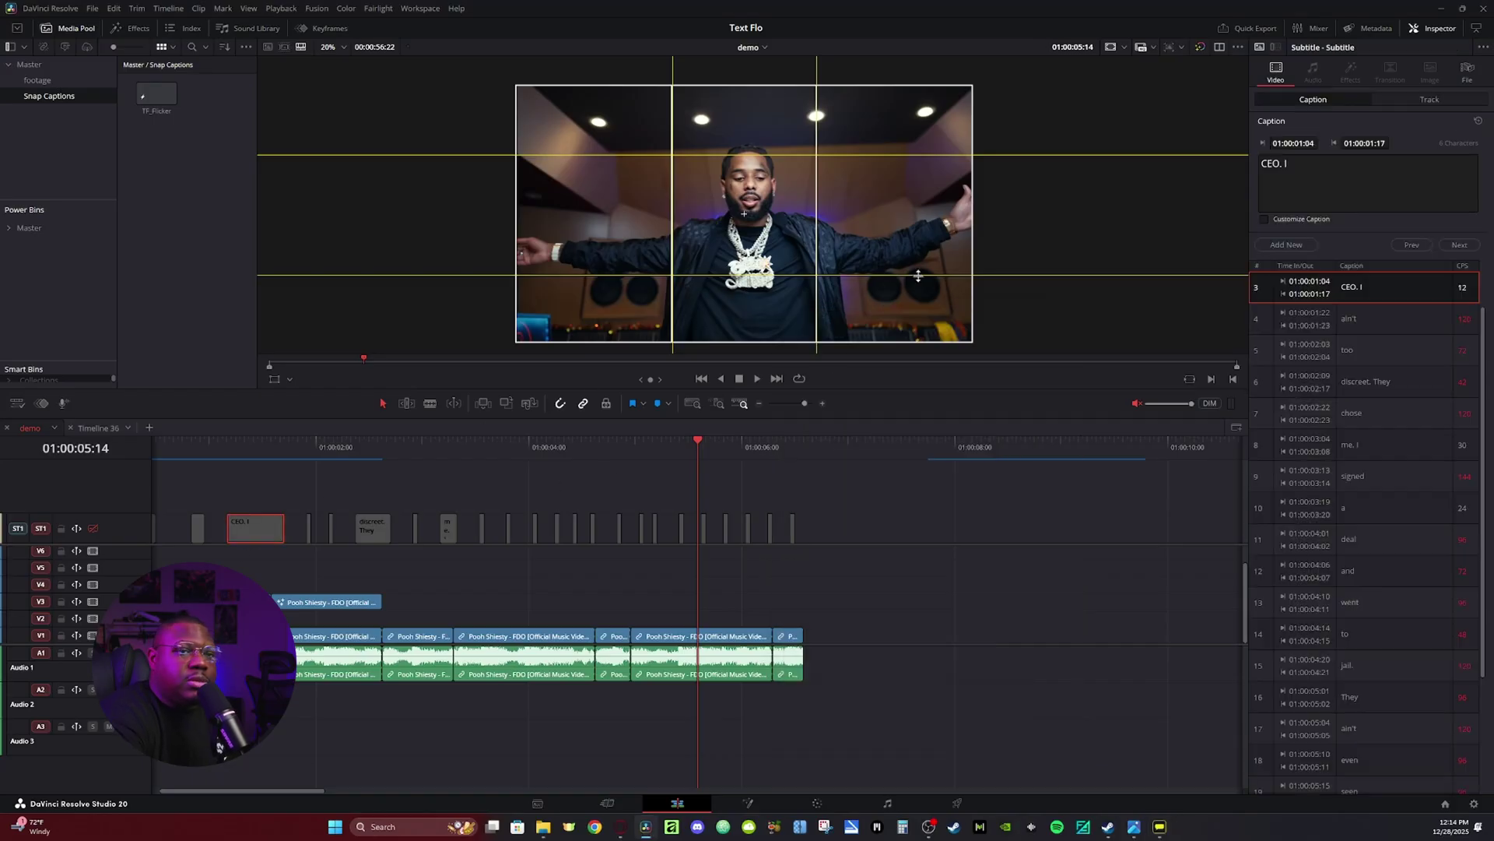
key("alt+Tab")
left_click(853, 599)
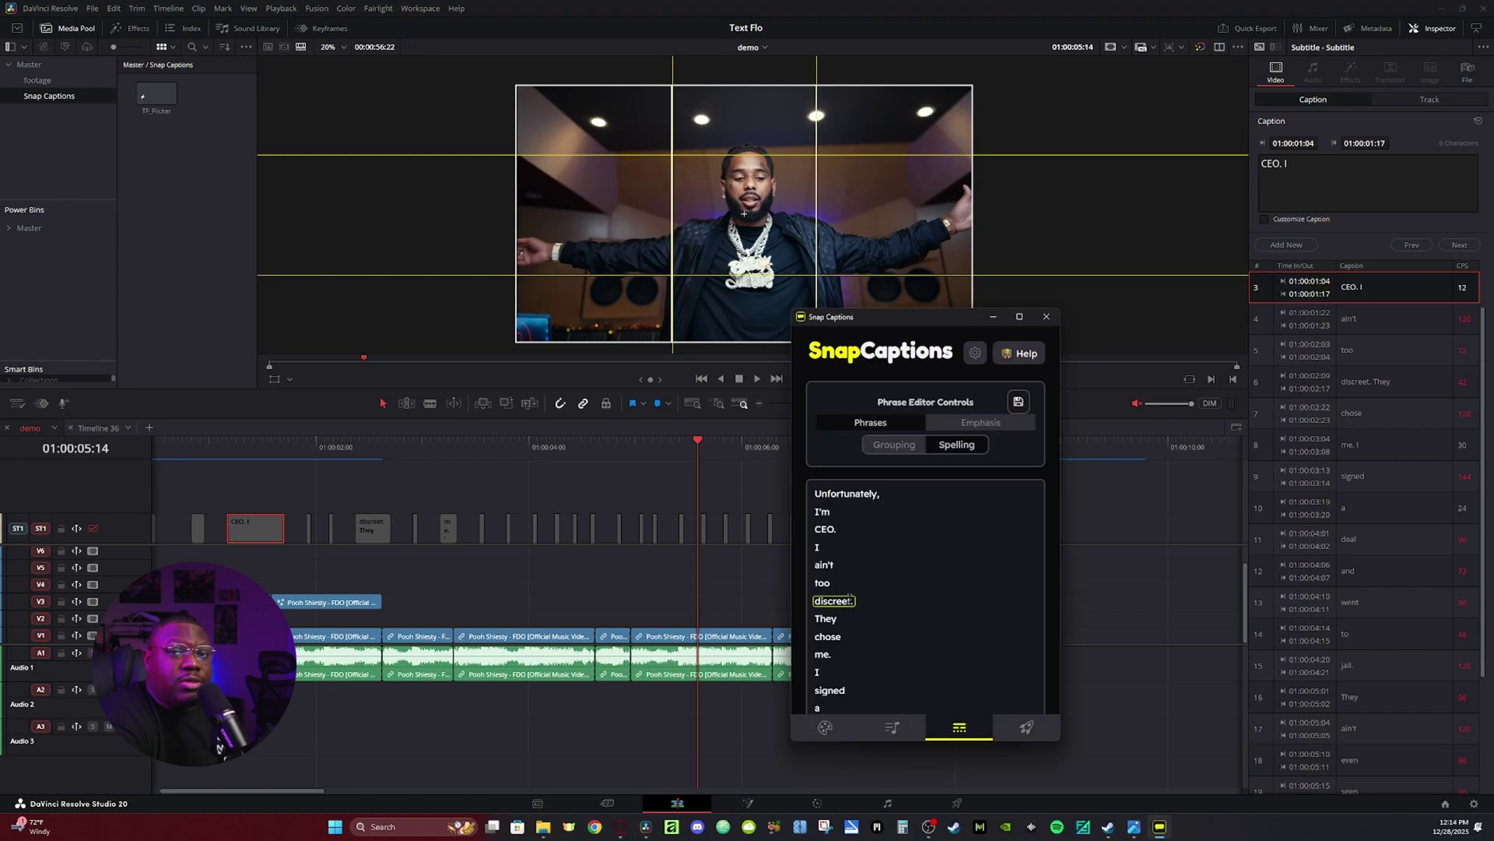
key("Return")
left_click(856, 599)
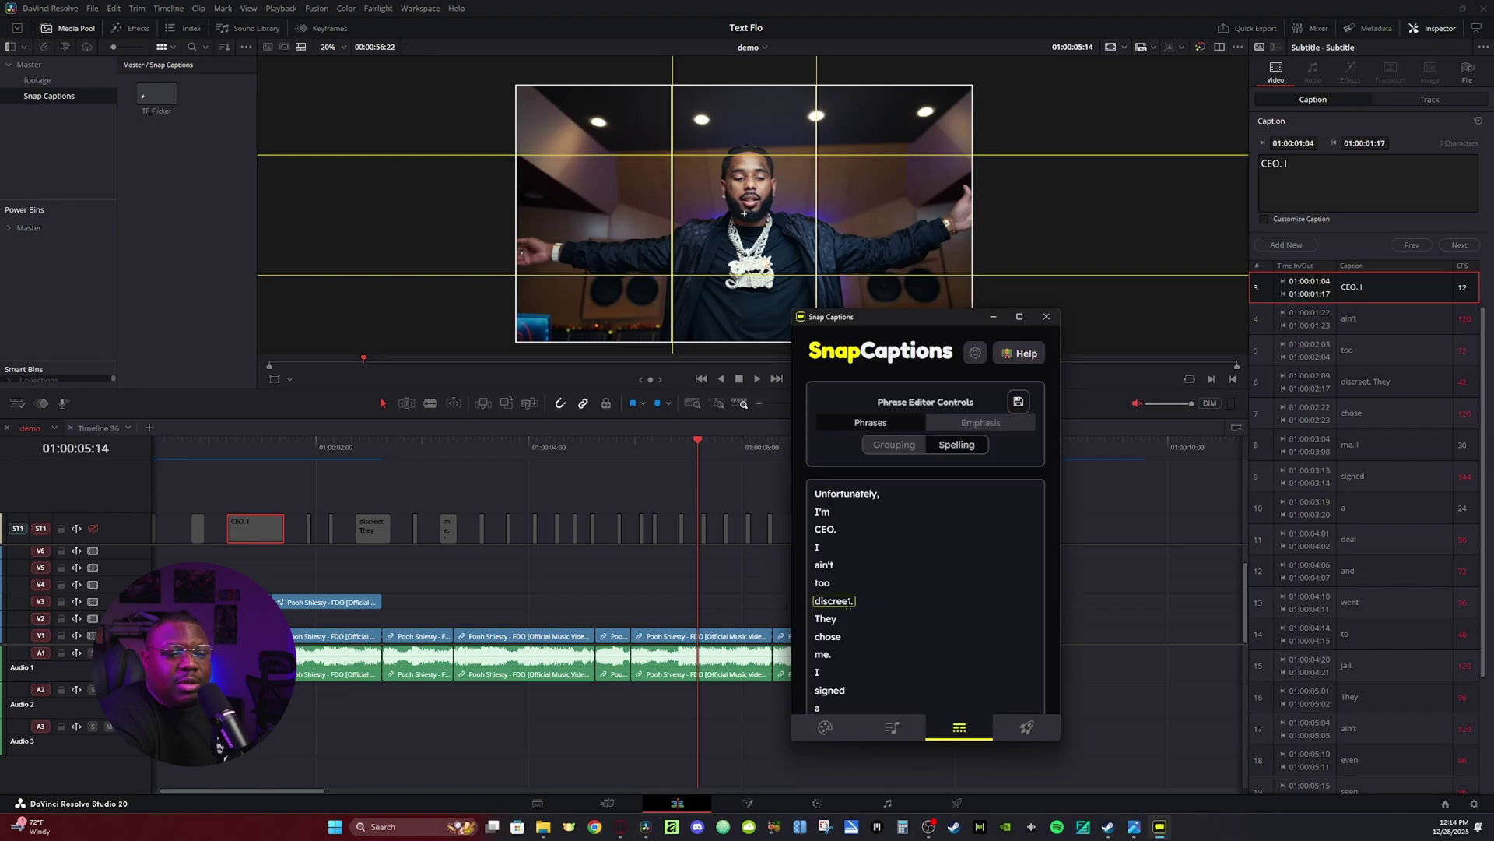
left_click(915, 562)
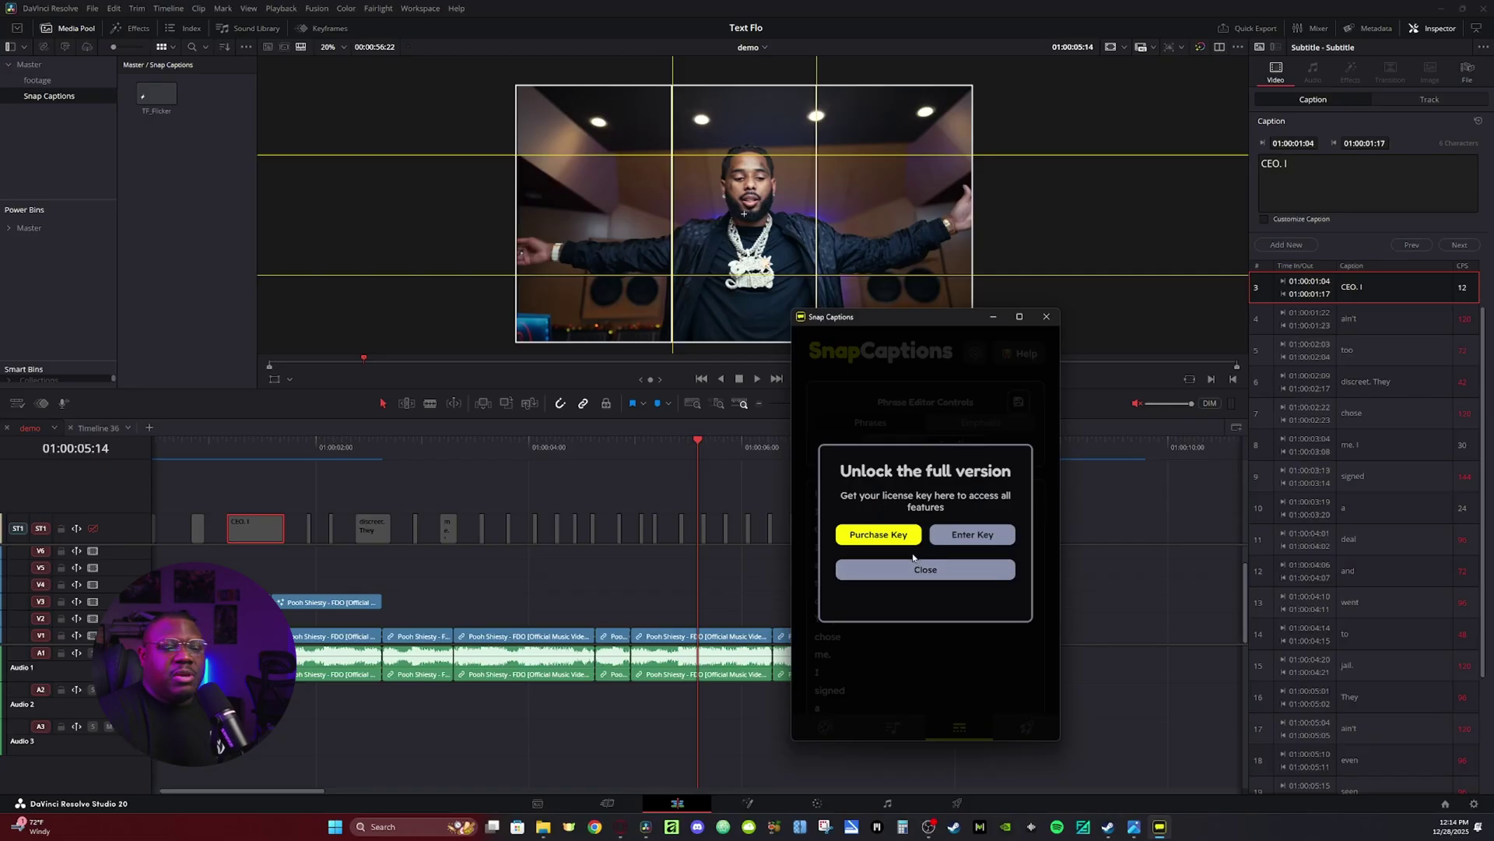
left_click(934, 569)
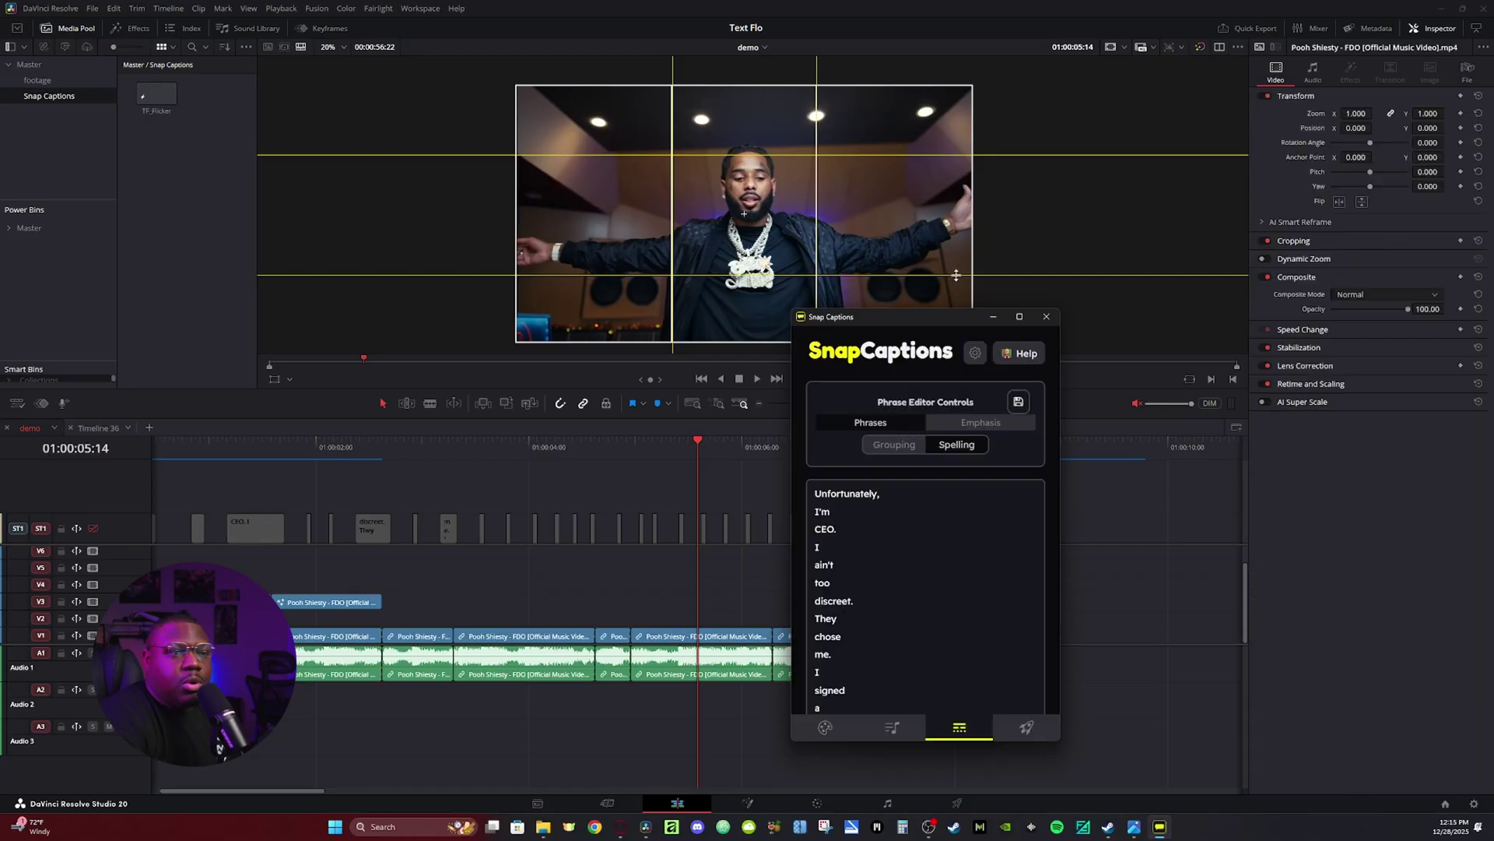
Correct the subtitle near two seconds to read 'da Streets.' in the Inspector
left_click(993, 318)
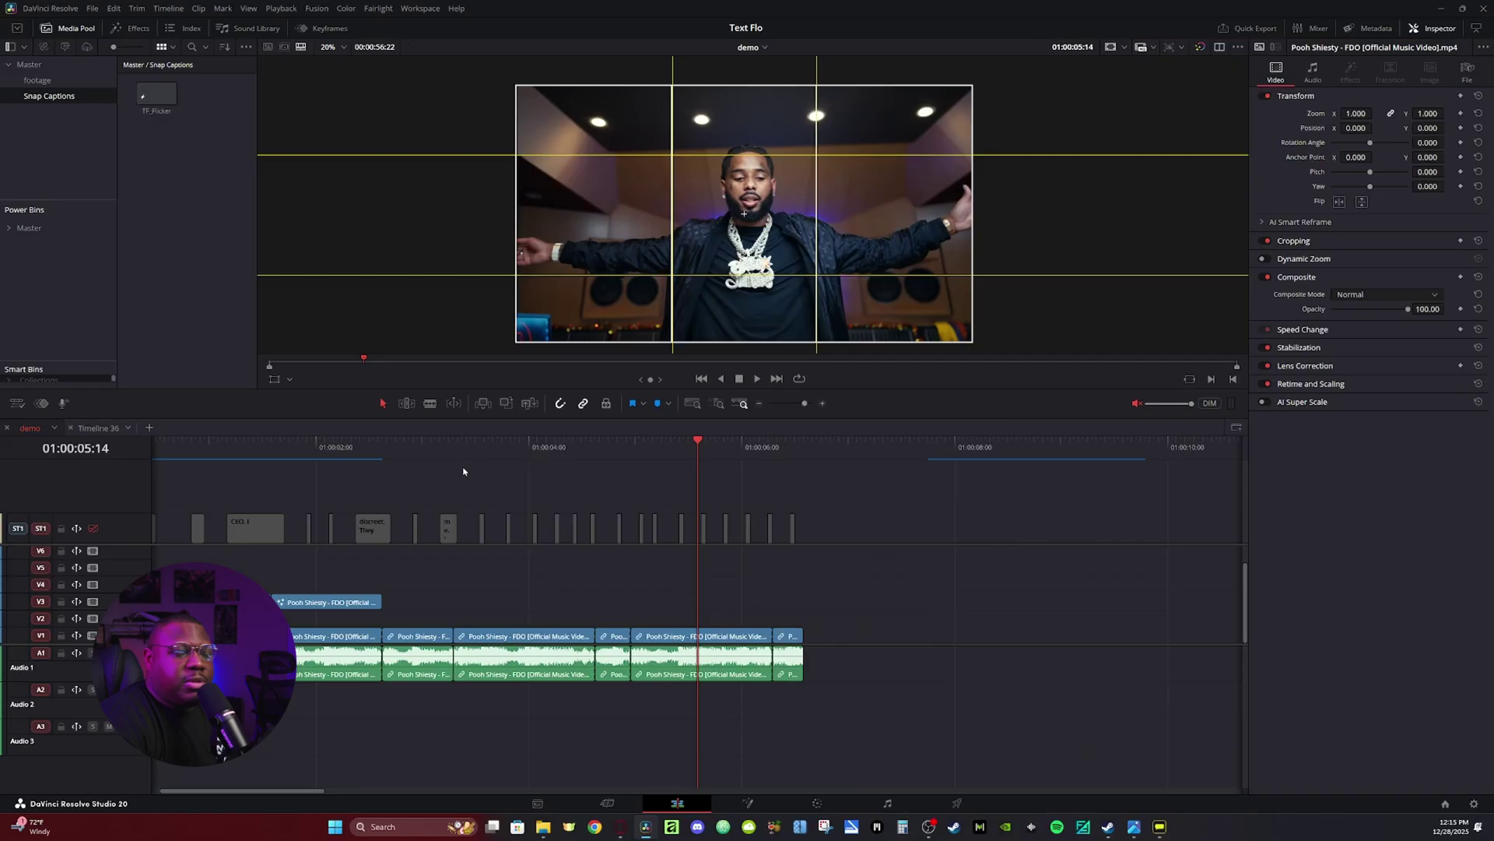
left_click(382, 460)
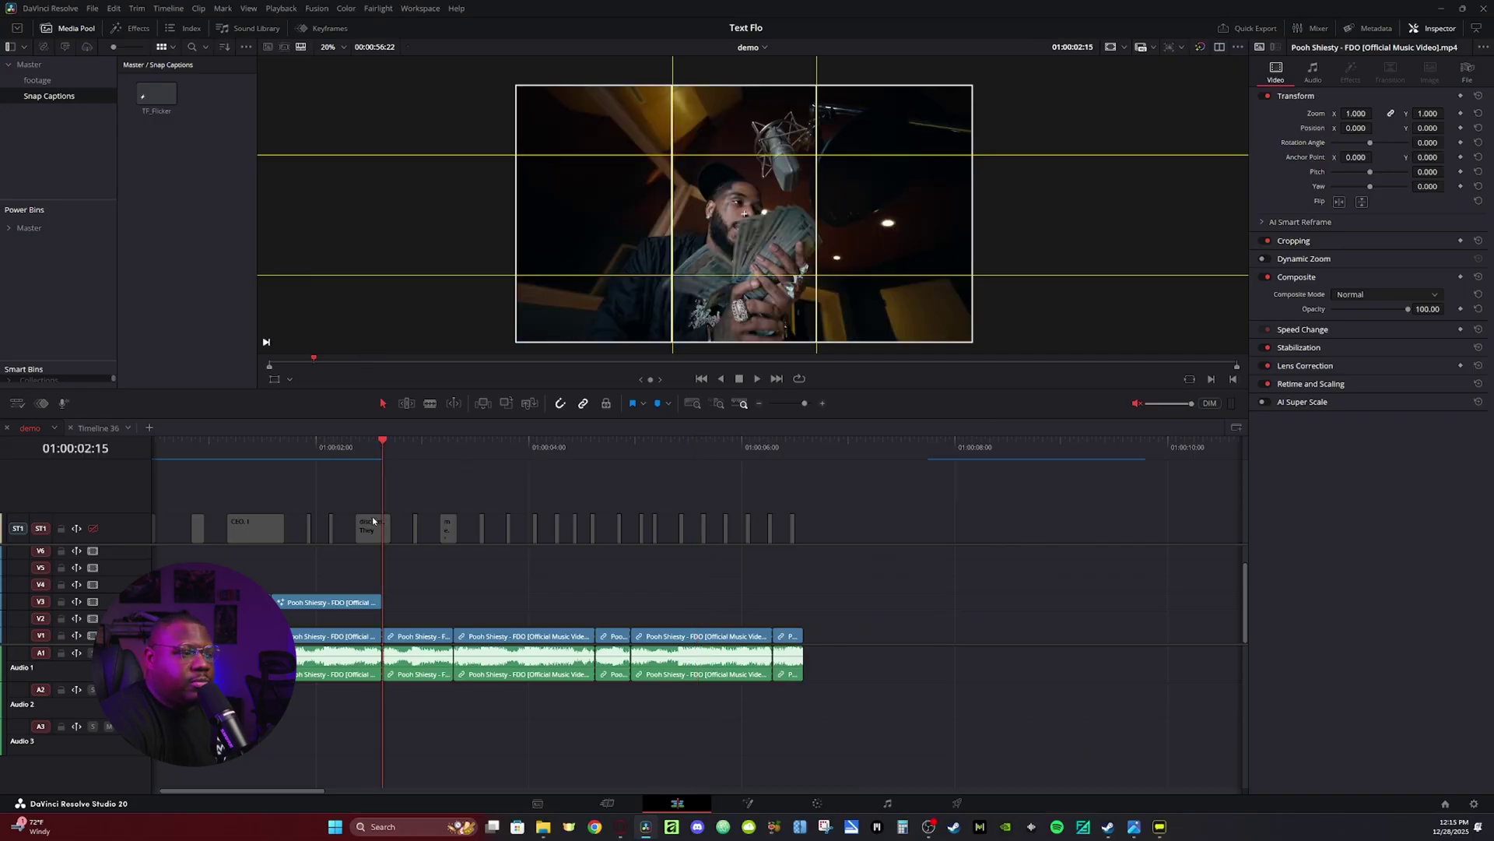
left_click(373, 529)
type("da Streets. They")
left_click(1313, 298)
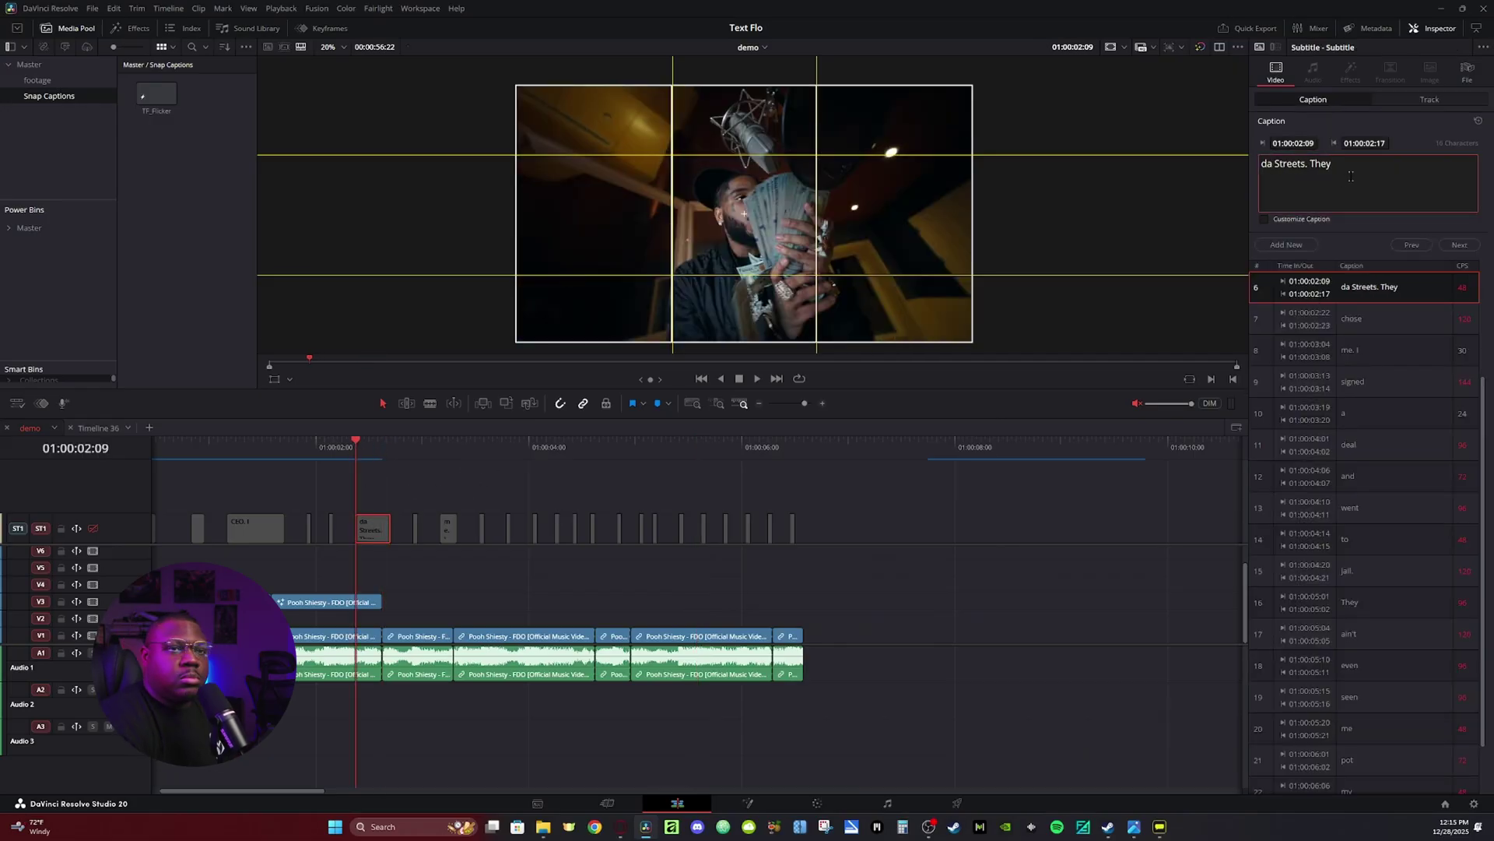
Show Snap Captions' caption-creation settings and select the Preview Caption clip on V7 for its Inspector controls
left_click(1160, 827)
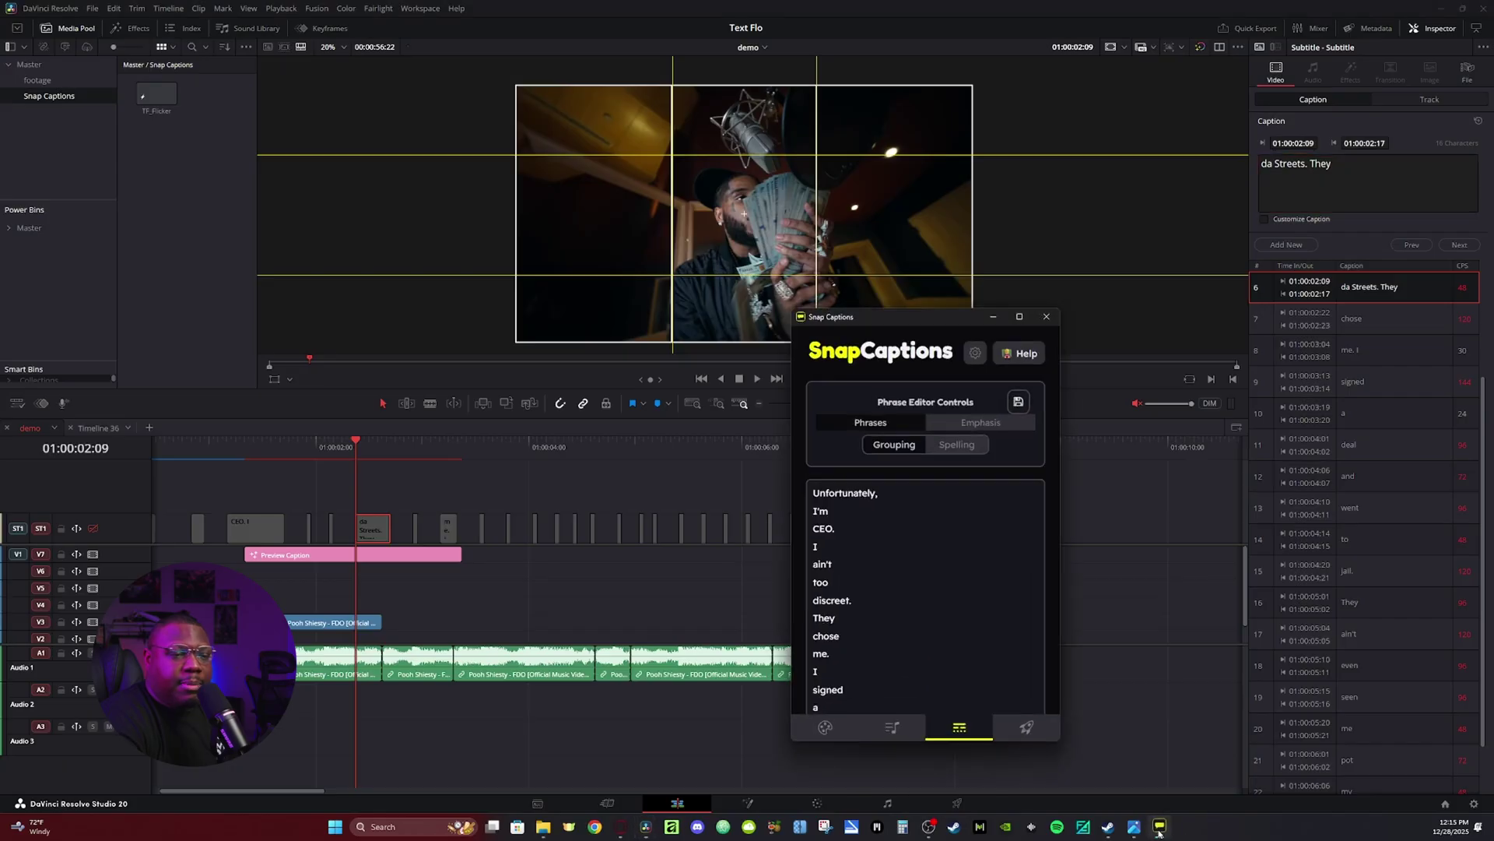
left_click(1027, 727)
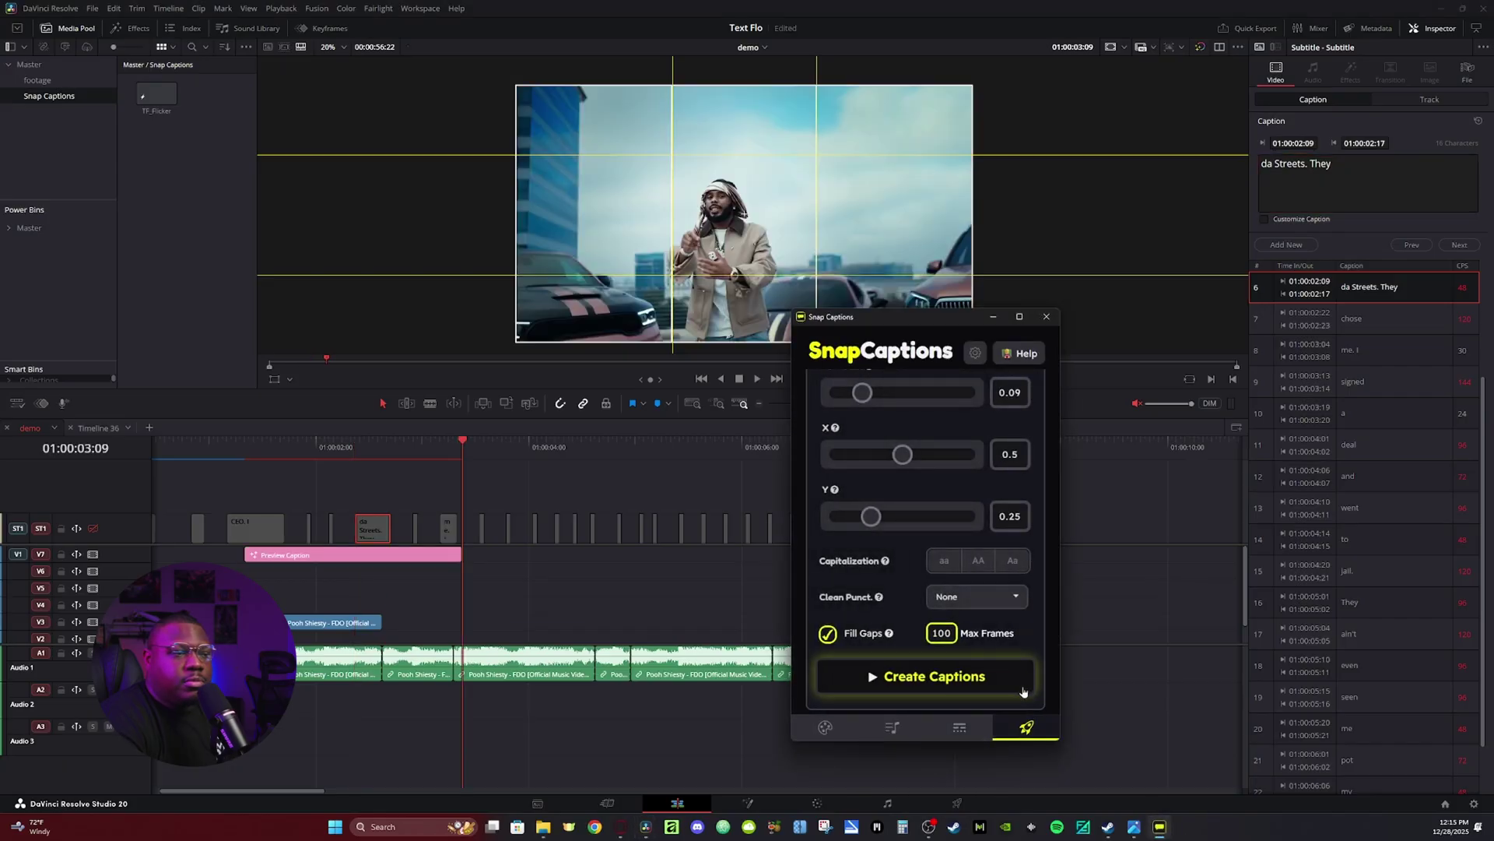
key("Left")
key("Left")
key("Left")
key("Left")
key("Left")
key("Left")
key("Left")
key("Left")
key("Left")
key("Left")
key("Left")
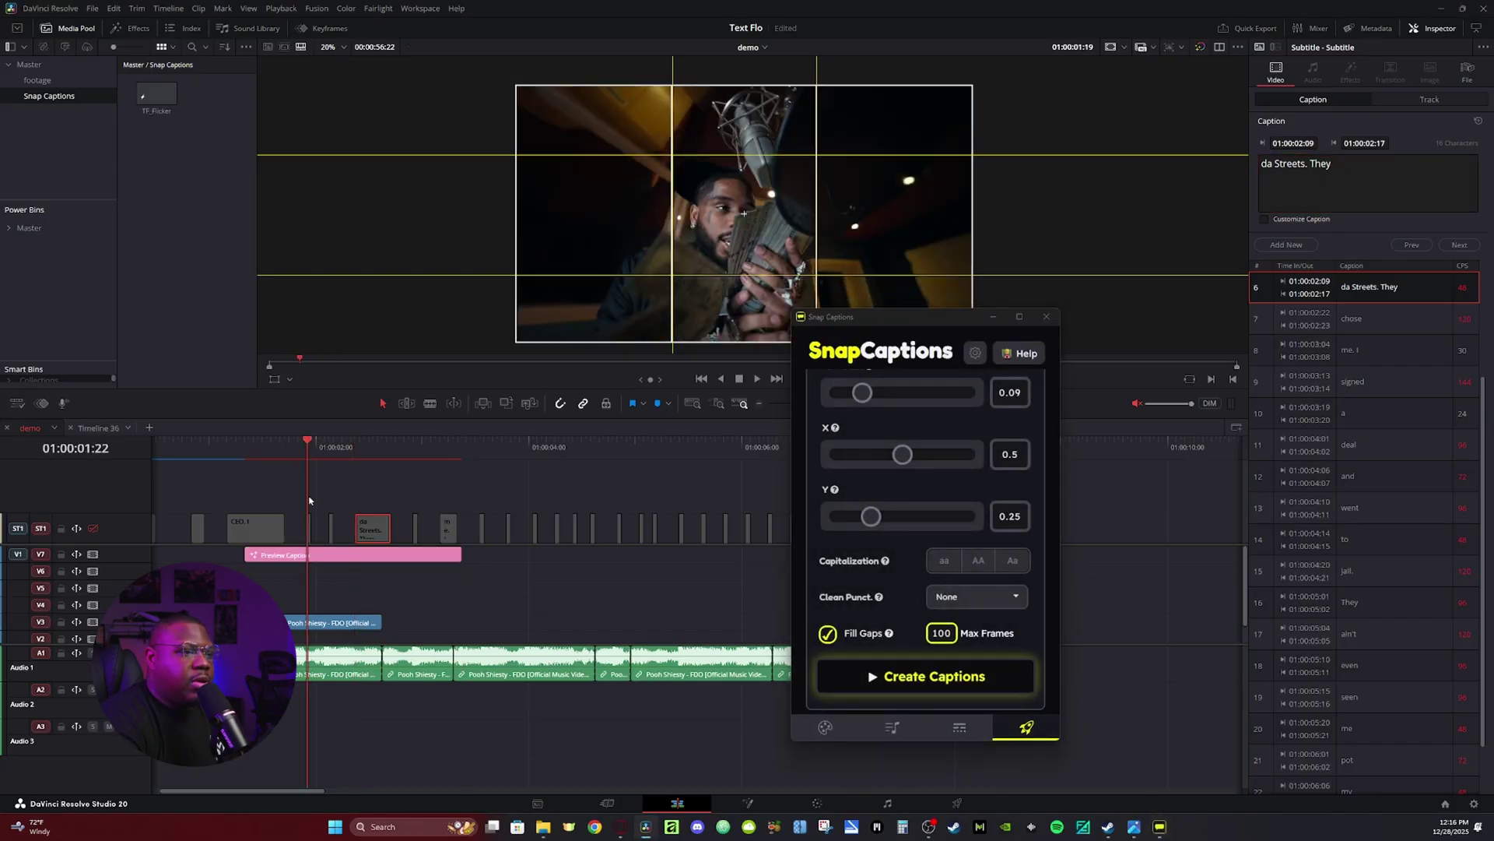
left_click(331, 562)
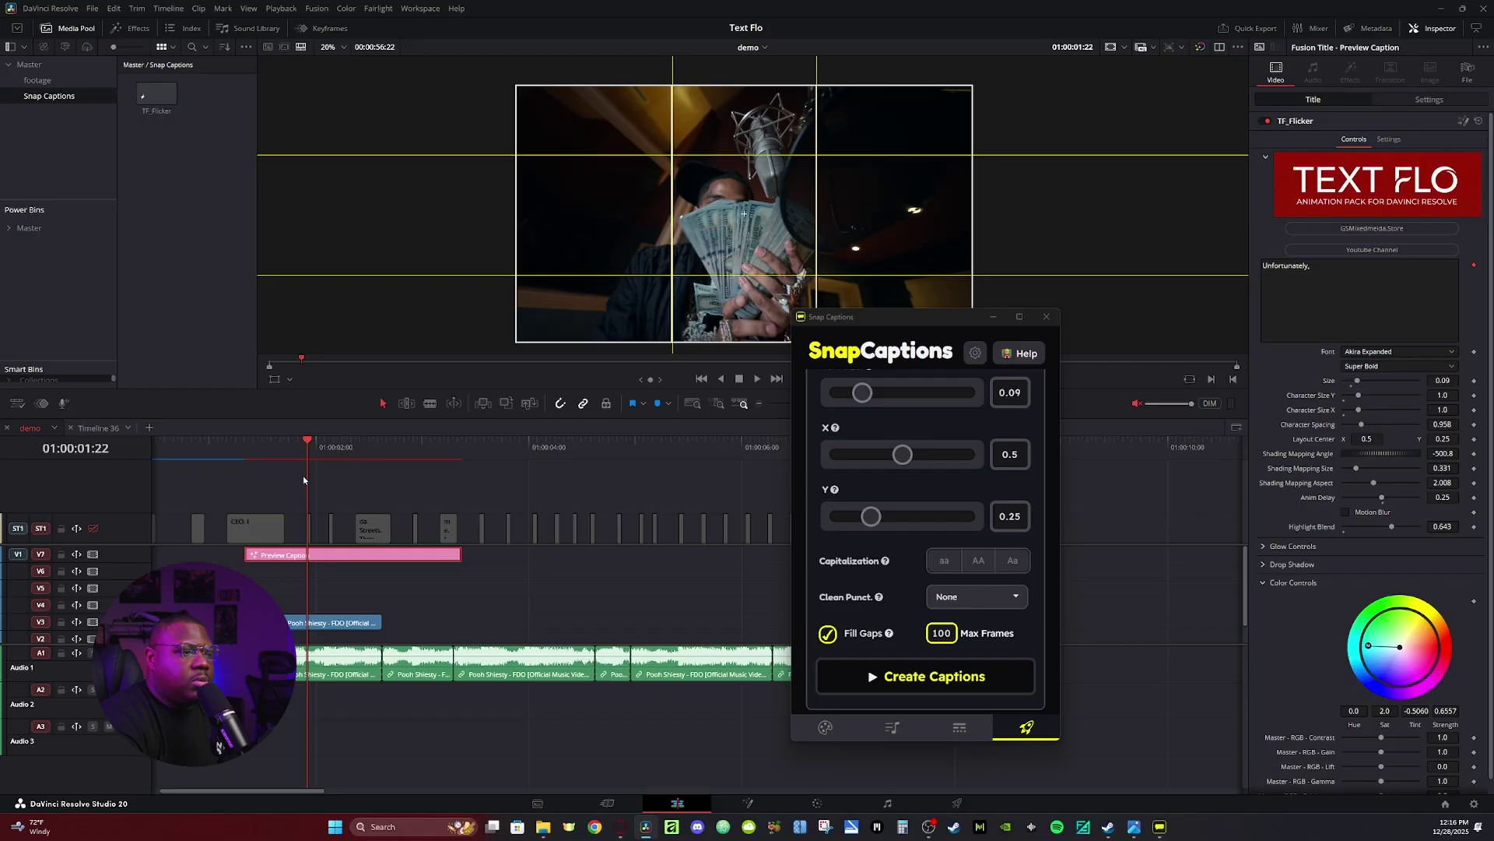
mouse_move(307, 447)
left_mouse_down()
mouse_move(367, 447)
mouse_move(314, 450)
mouse_move(336, 448)
left_mouse_up()
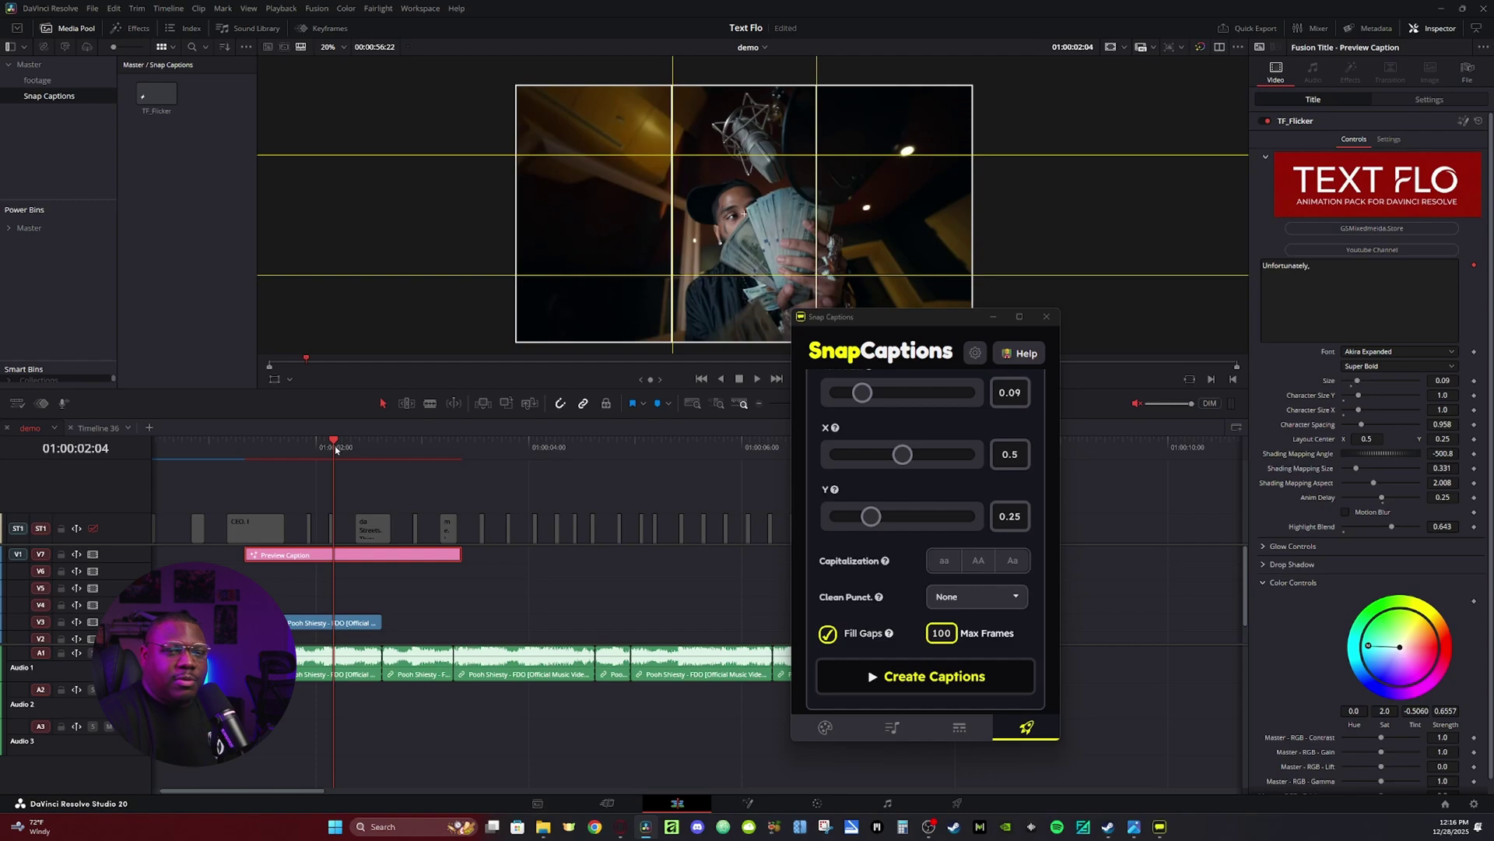
Reposition the caption preview near the frame centre and shrink its text size
scroll(933, 442, "up", 3)
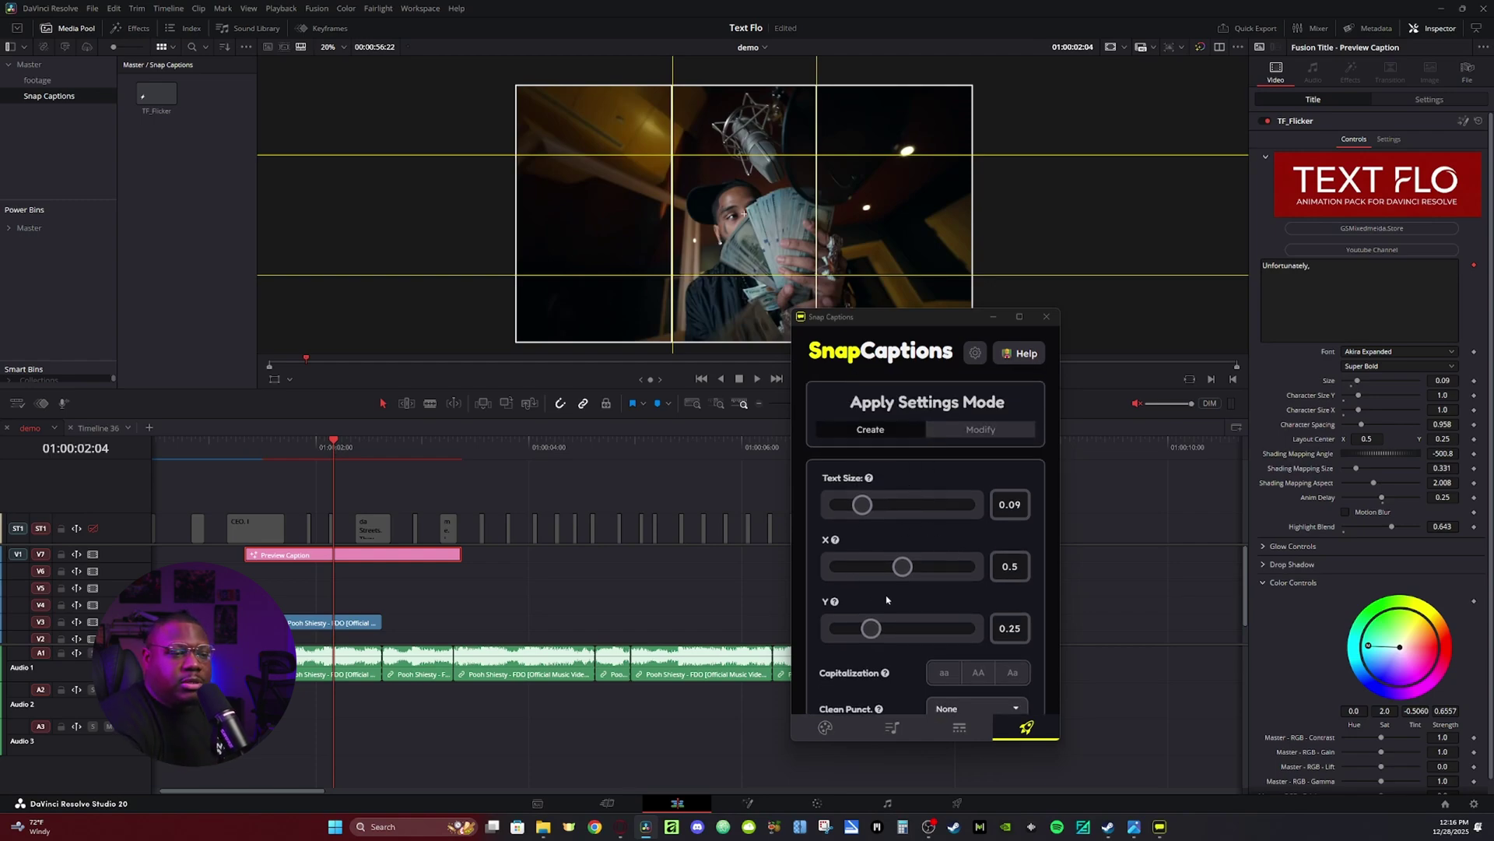
left_click_drag(871, 628, 906, 628)
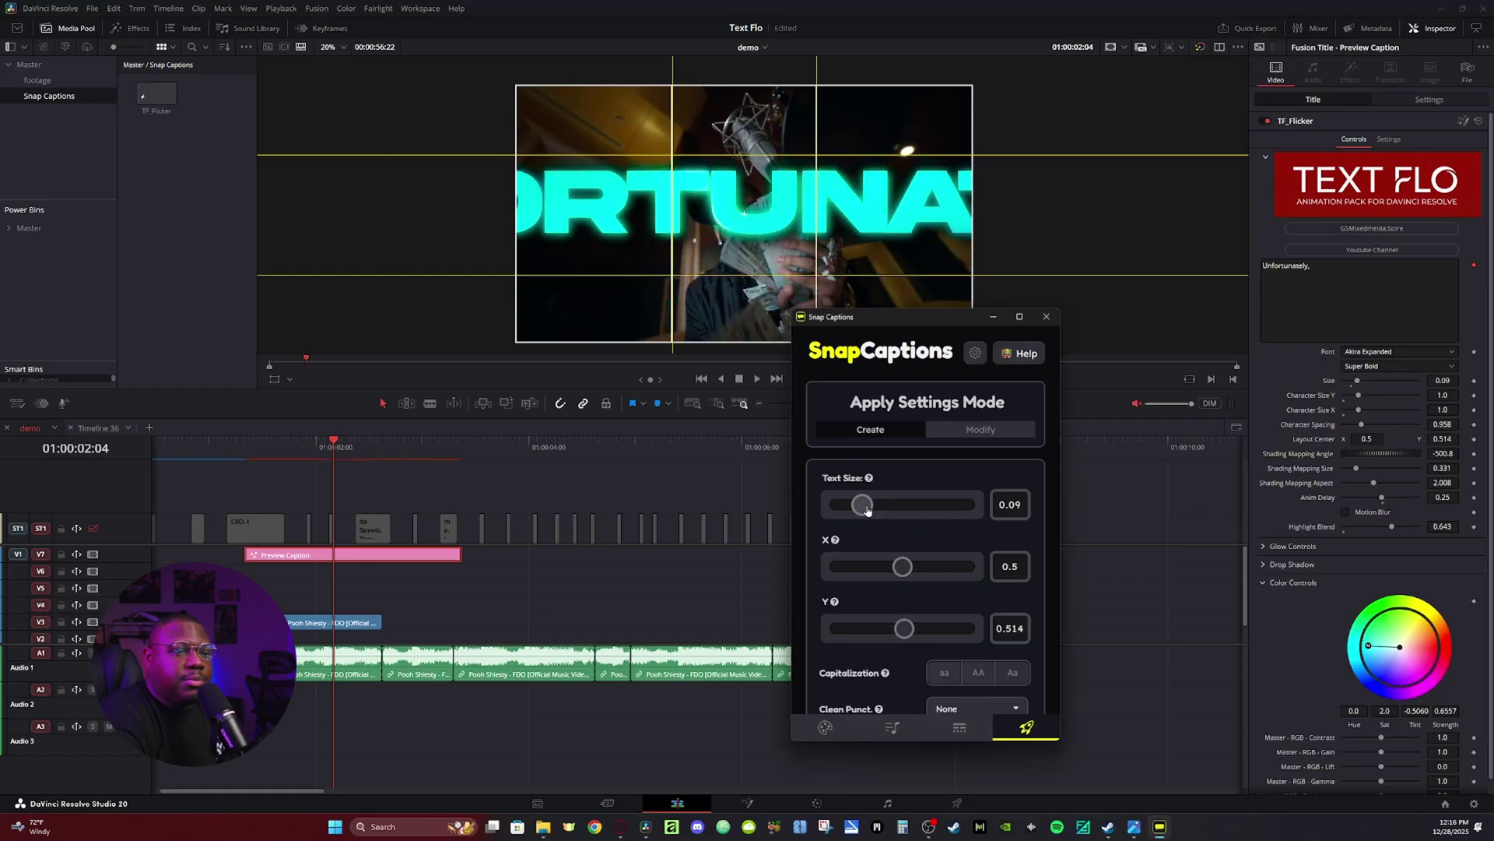
left_click_drag(863, 504, 843, 505)
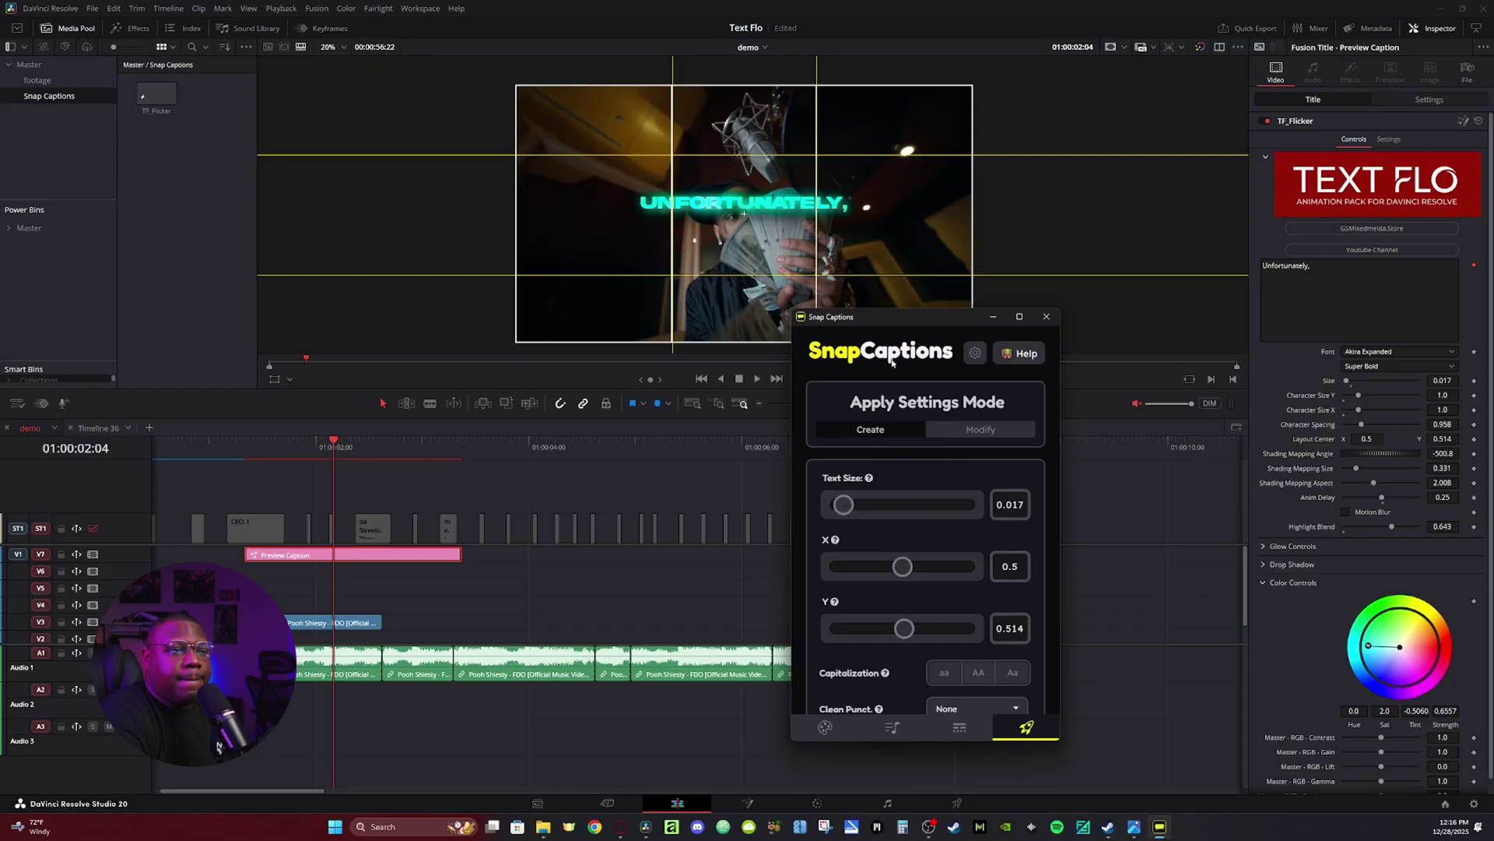
left_click_drag(913, 633, 895, 627)
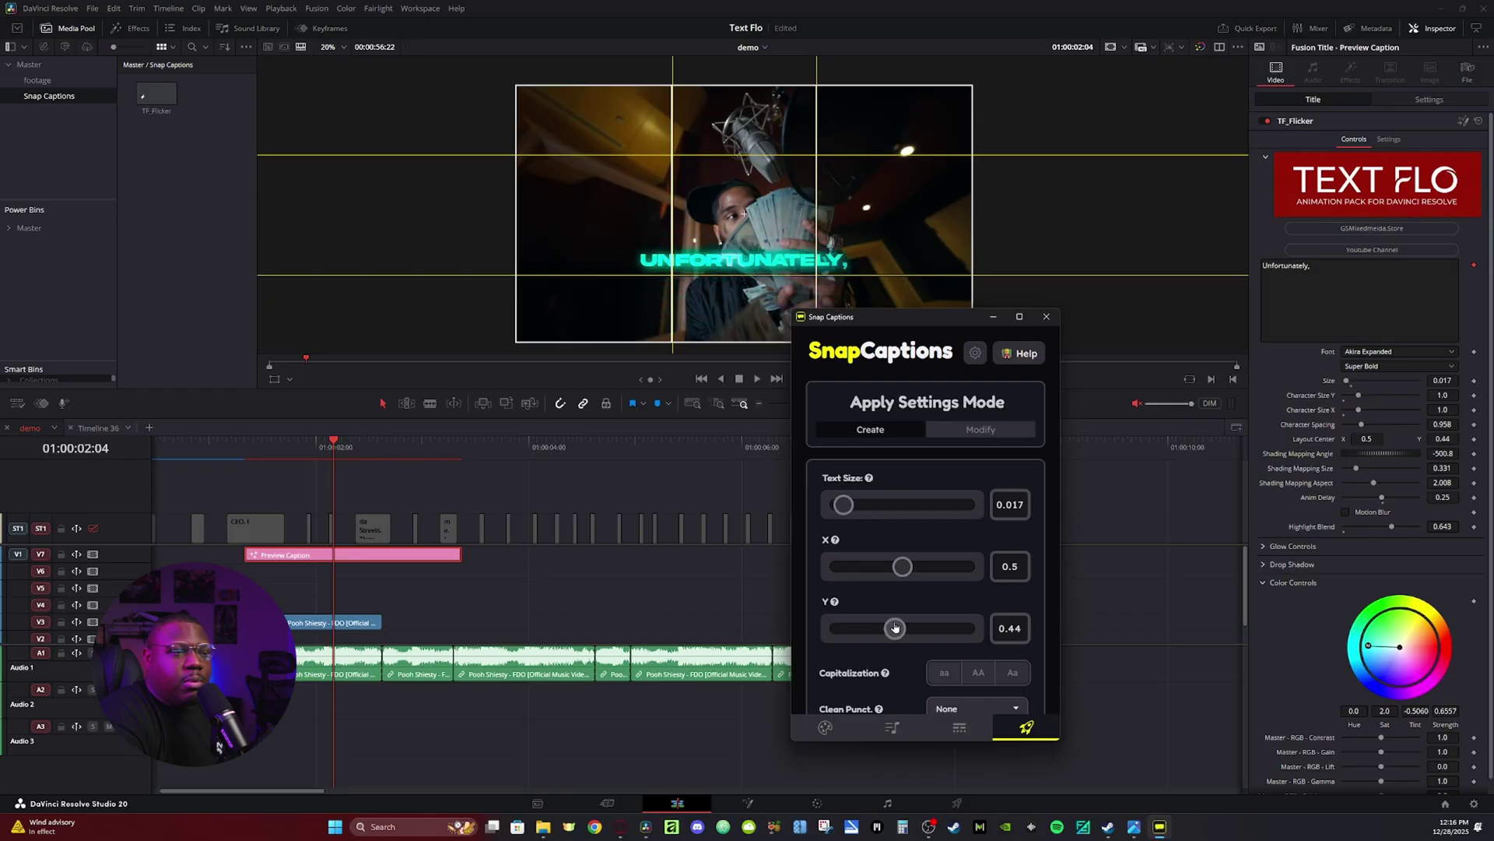
Leave Clean Punct. at None and create the TF_Flicker lyric captions on the timeline
scroll(856, 568, "down", 3)
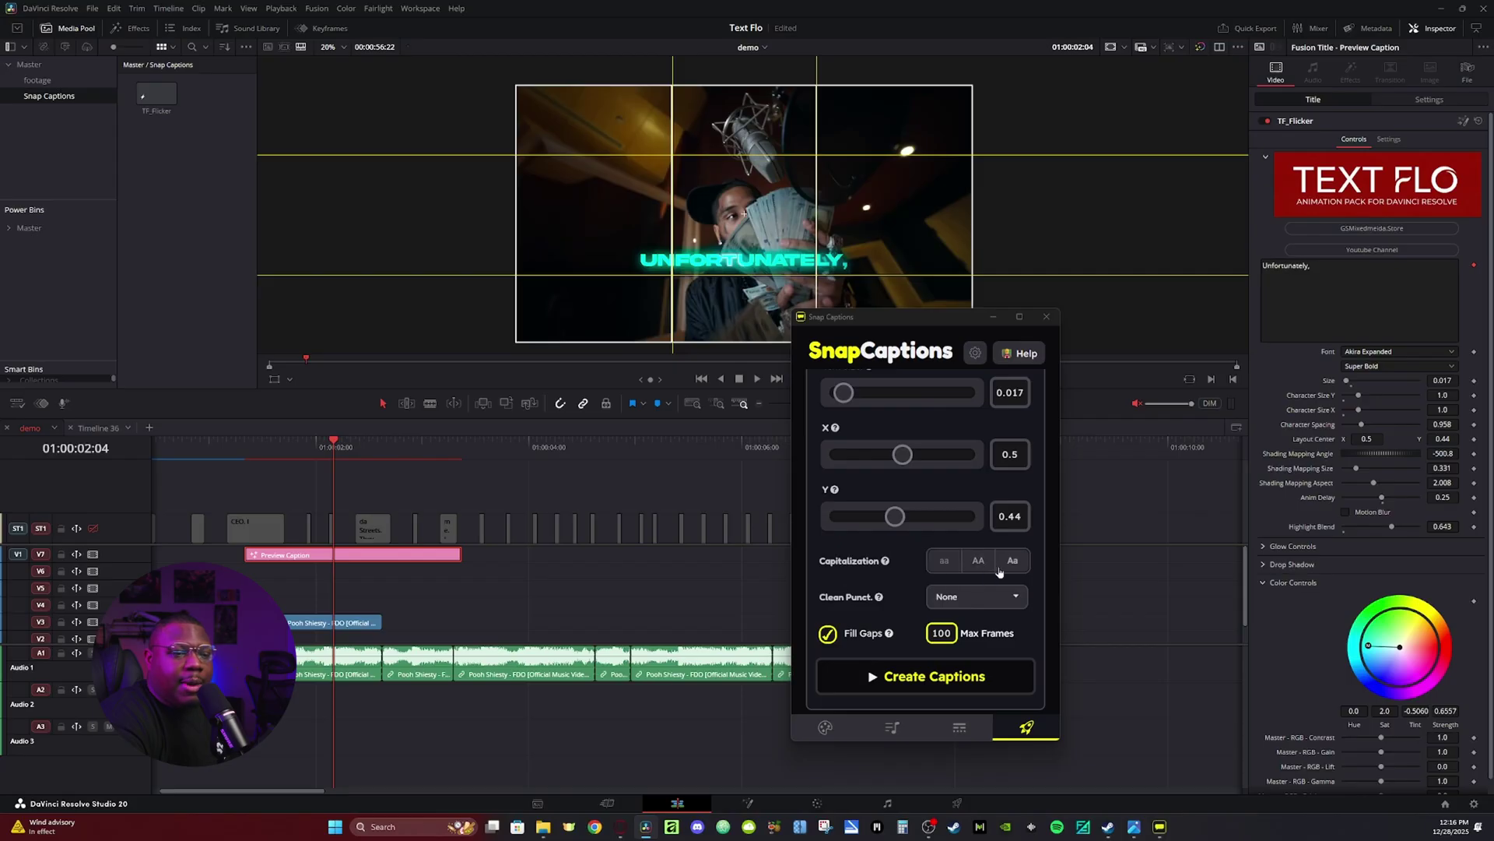
left_click(984, 602)
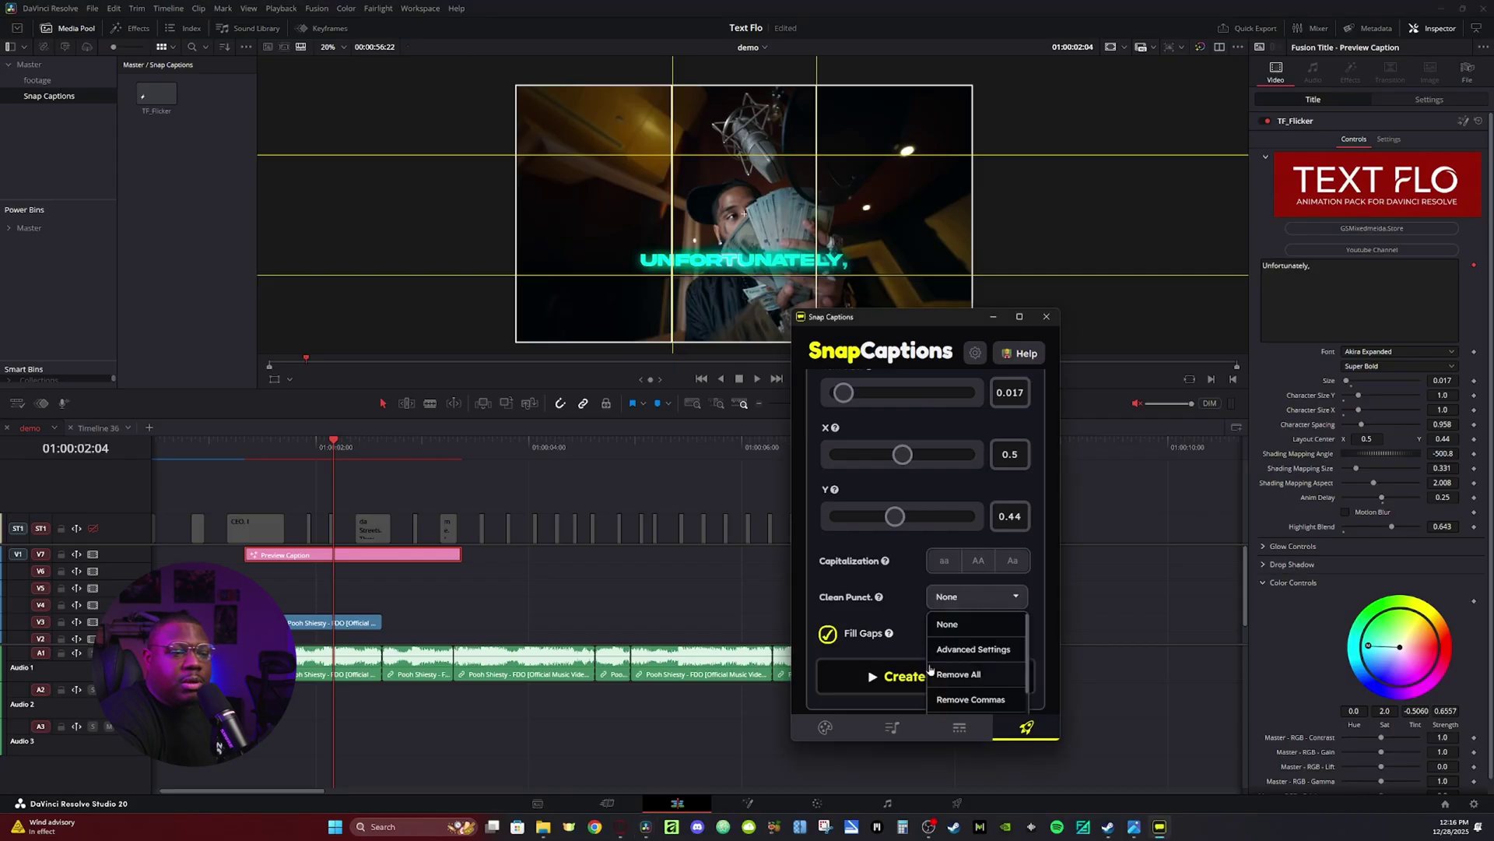
left_click(972, 607)
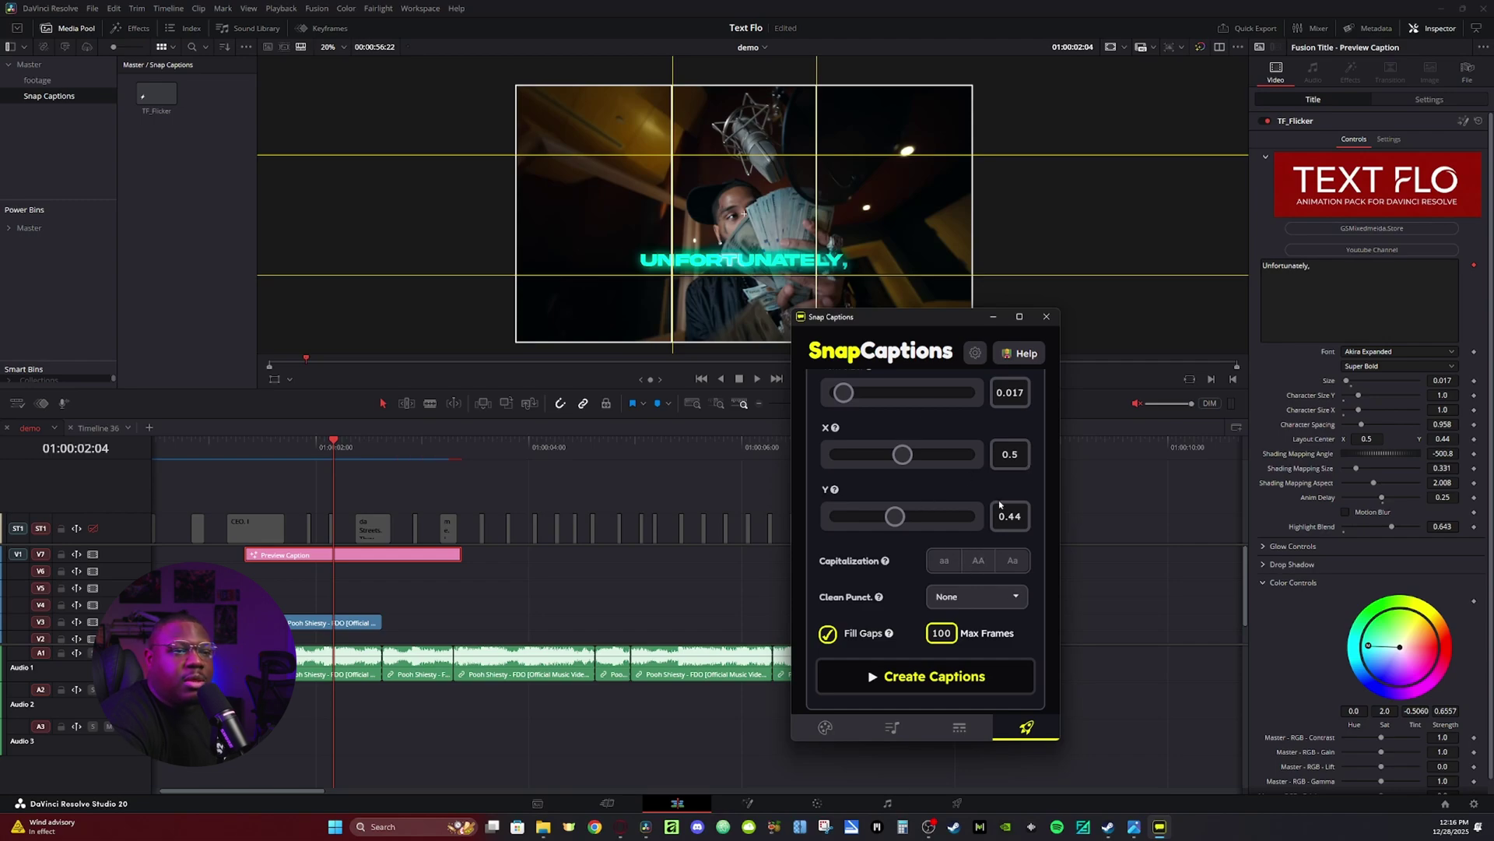
left_click(873, 678)
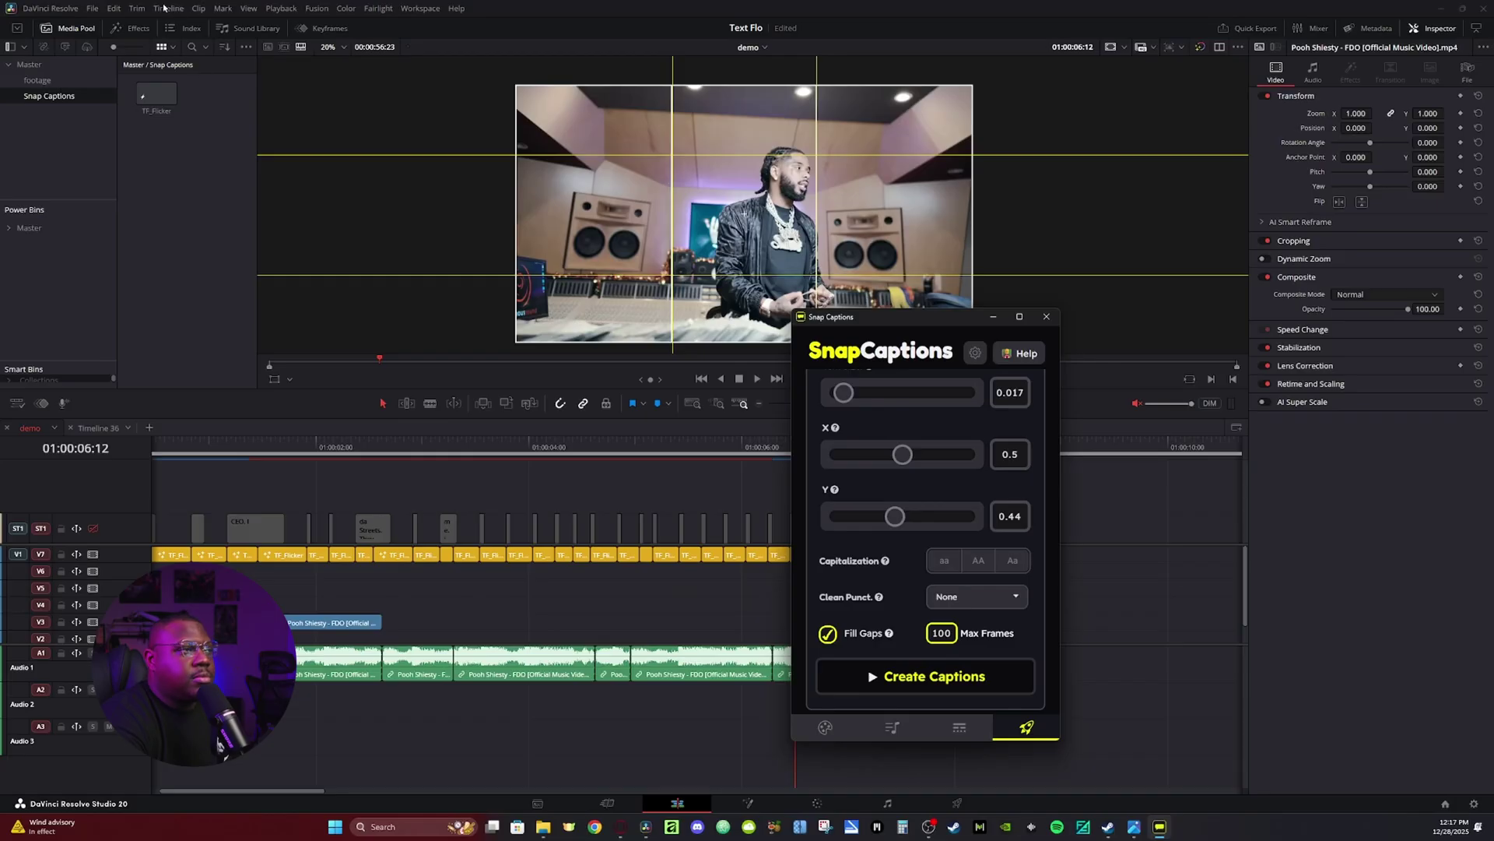
Bring up Timeline > AI Tools > Create Subtitles from Audio
left_click(166, 9)
mouse_move(234, 127)
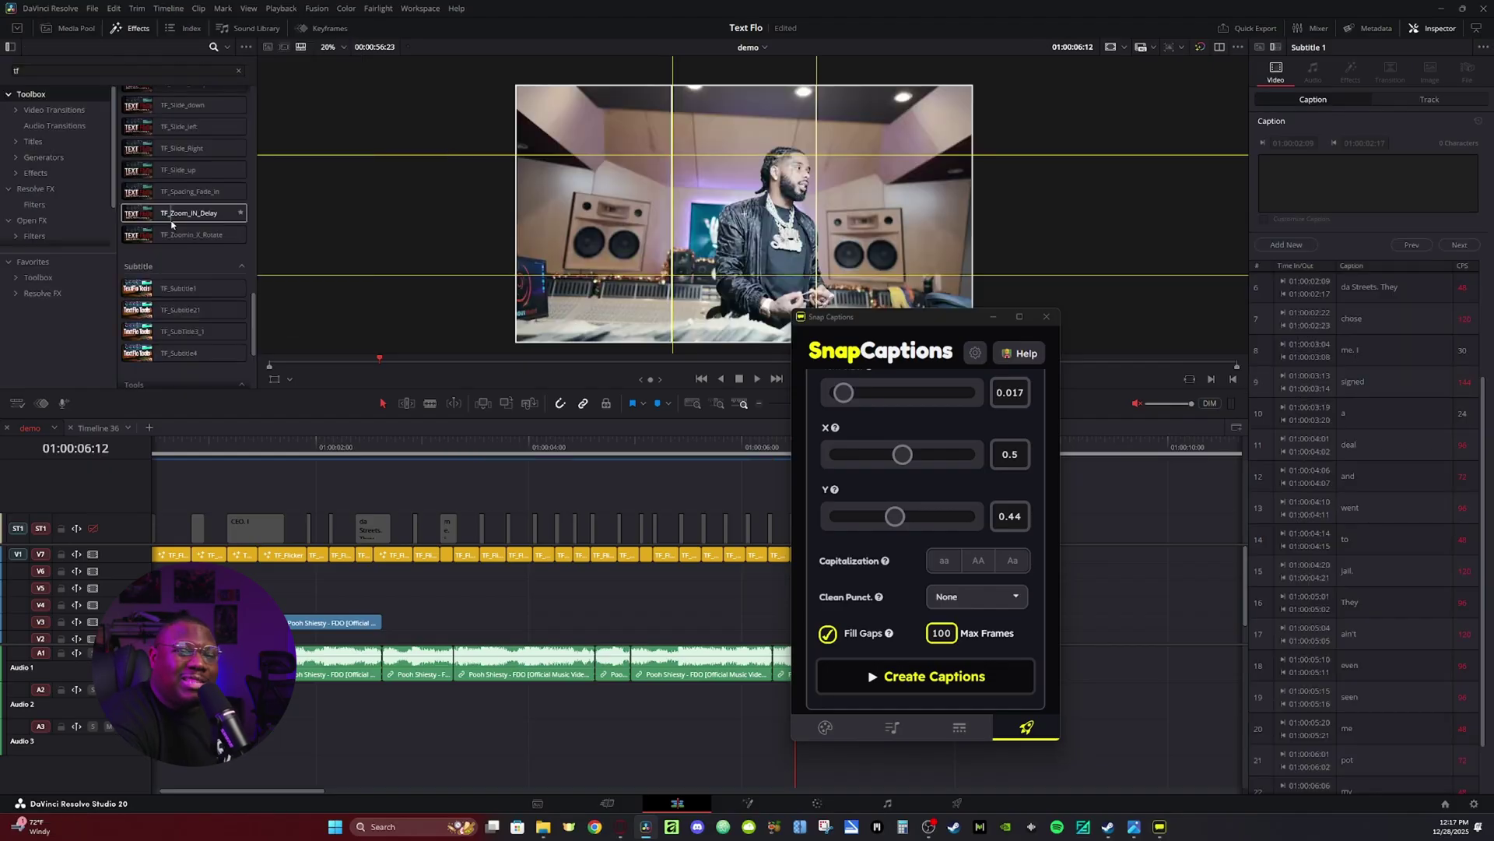
Apply TF_Subtitle4 to the subtitle track, enable ST1, disable V7, and play back to compare
scroll(172, 225, "down", 3)
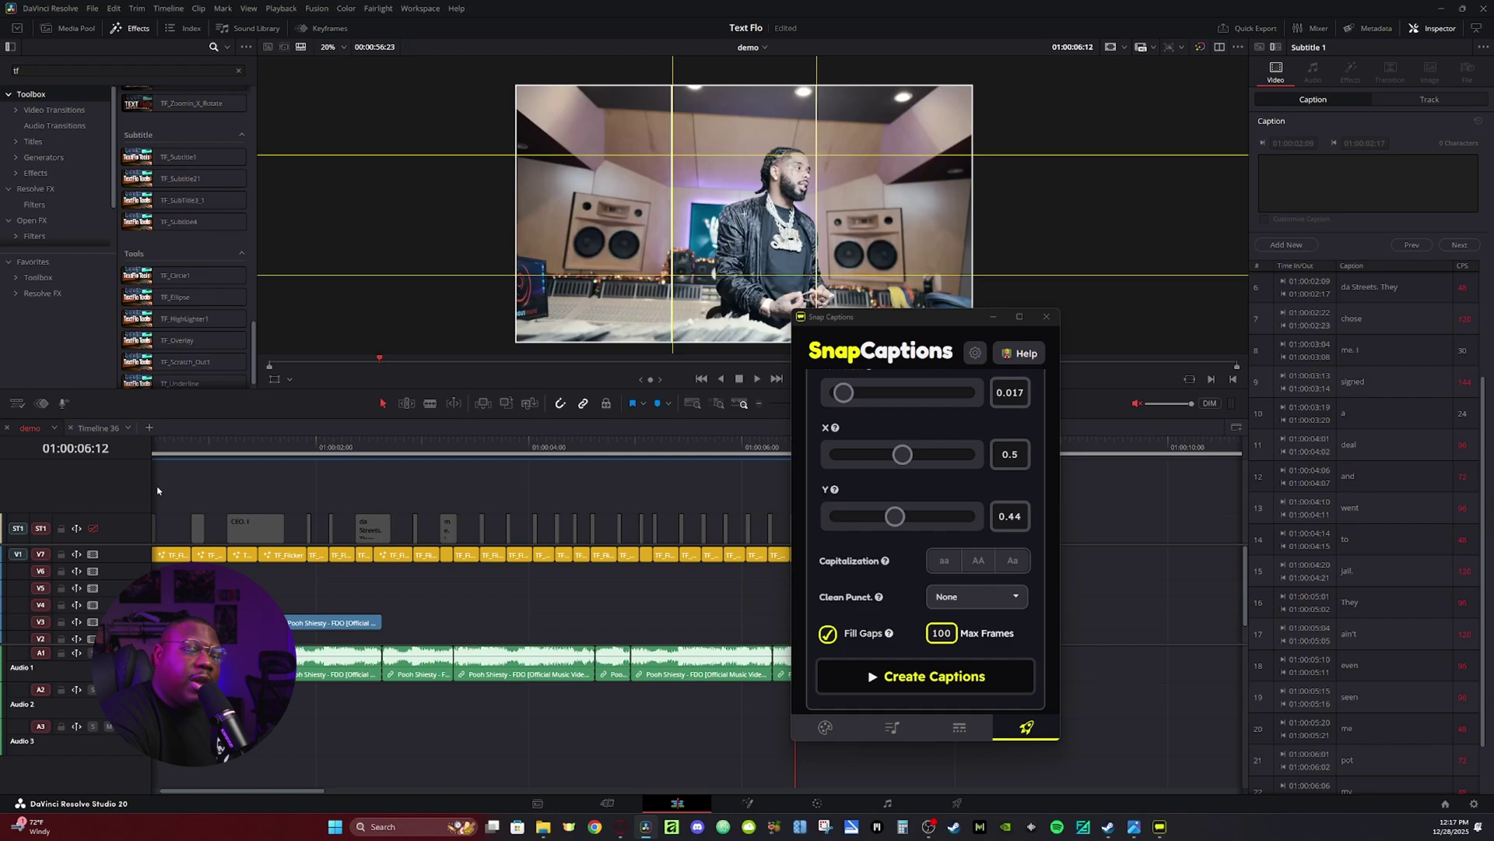
left_click_drag(179, 221, 118, 528)
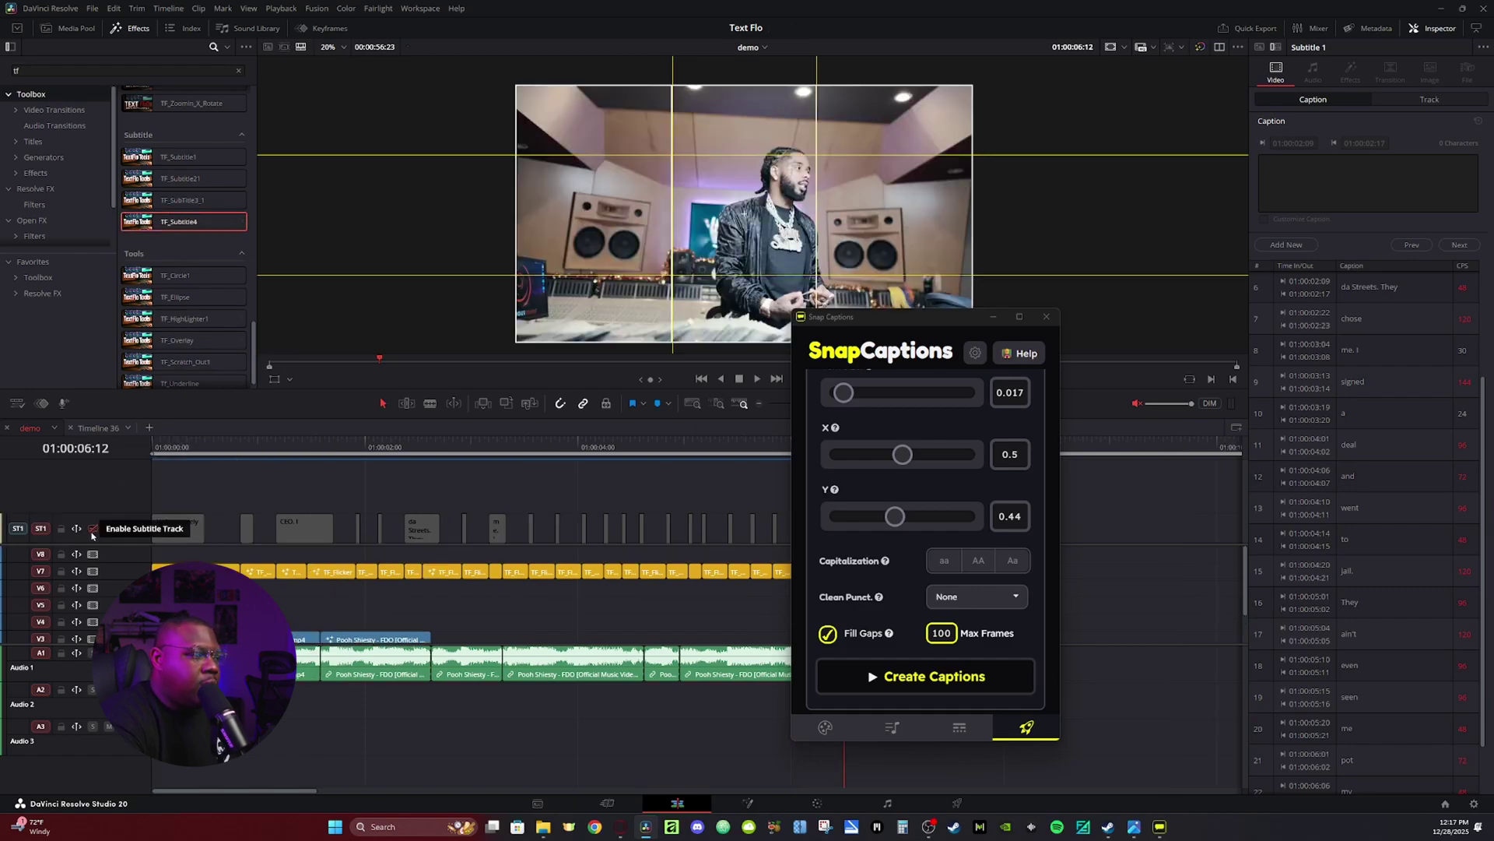
left_click(92, 530)
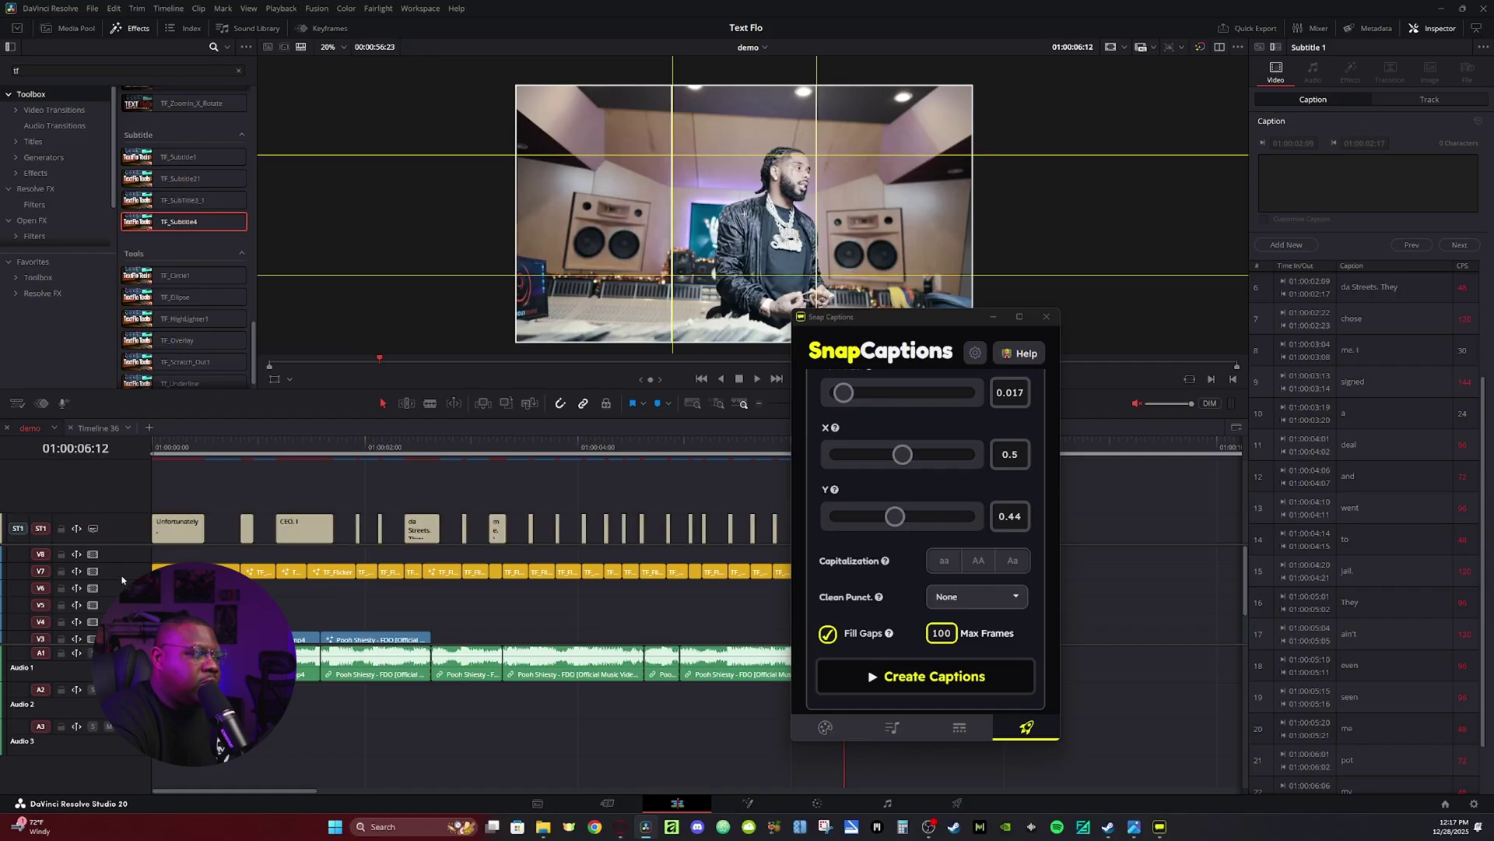
left_click(92, 571)
key("space")
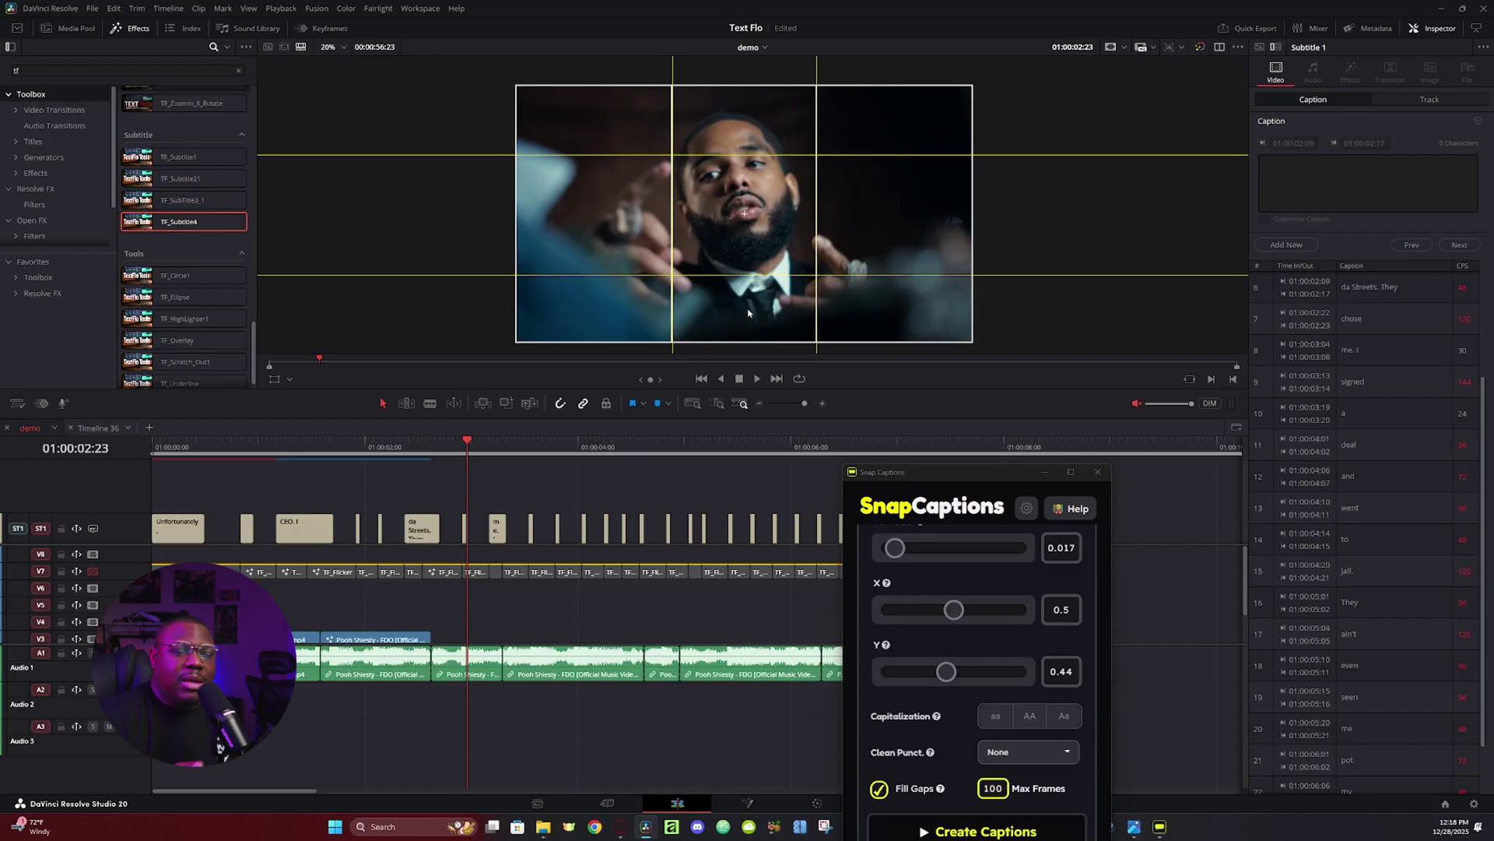
key("space")
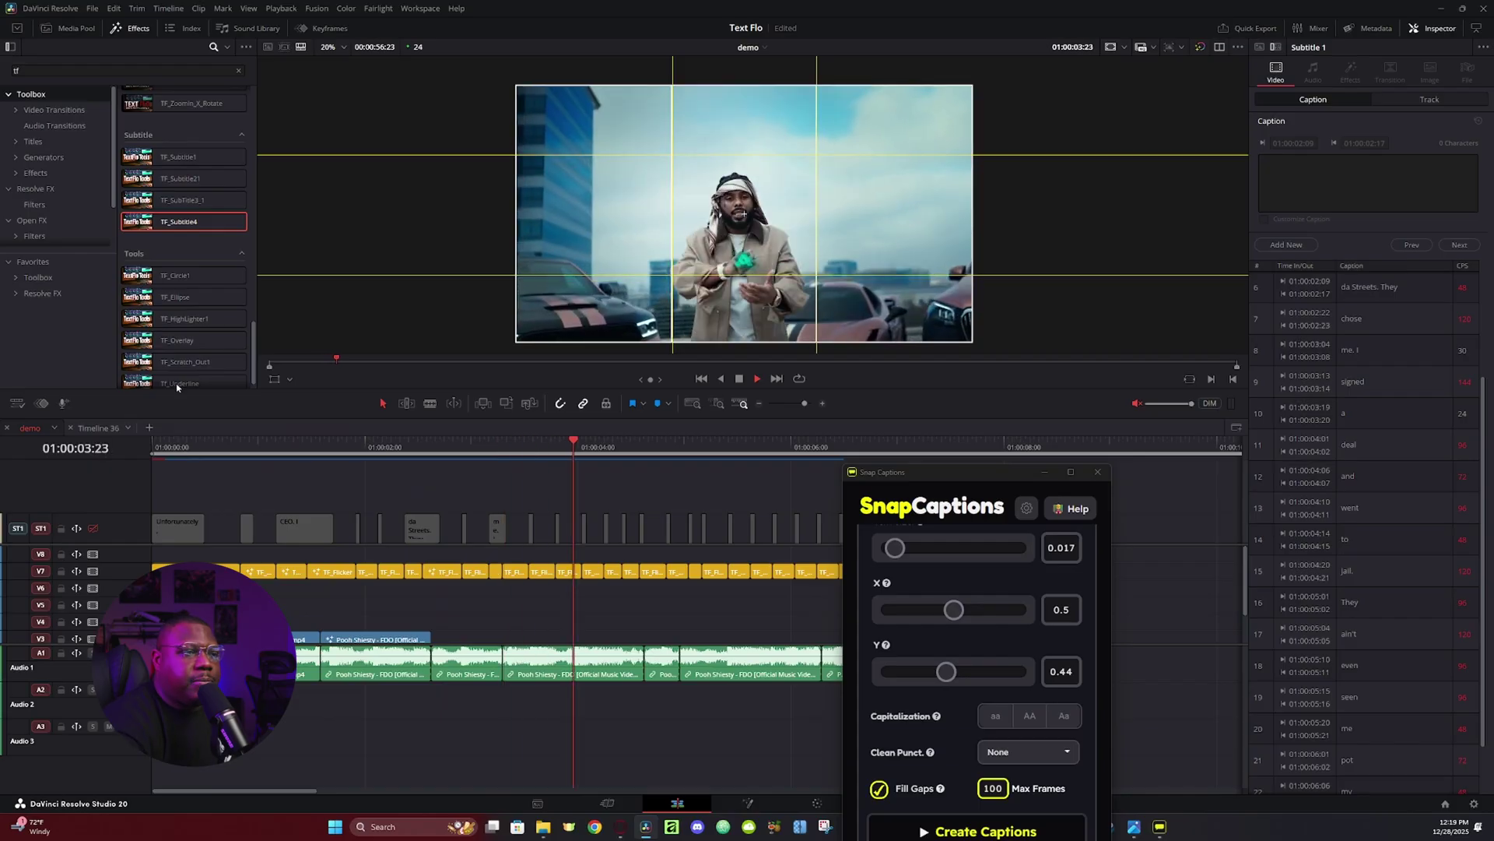
key("space")
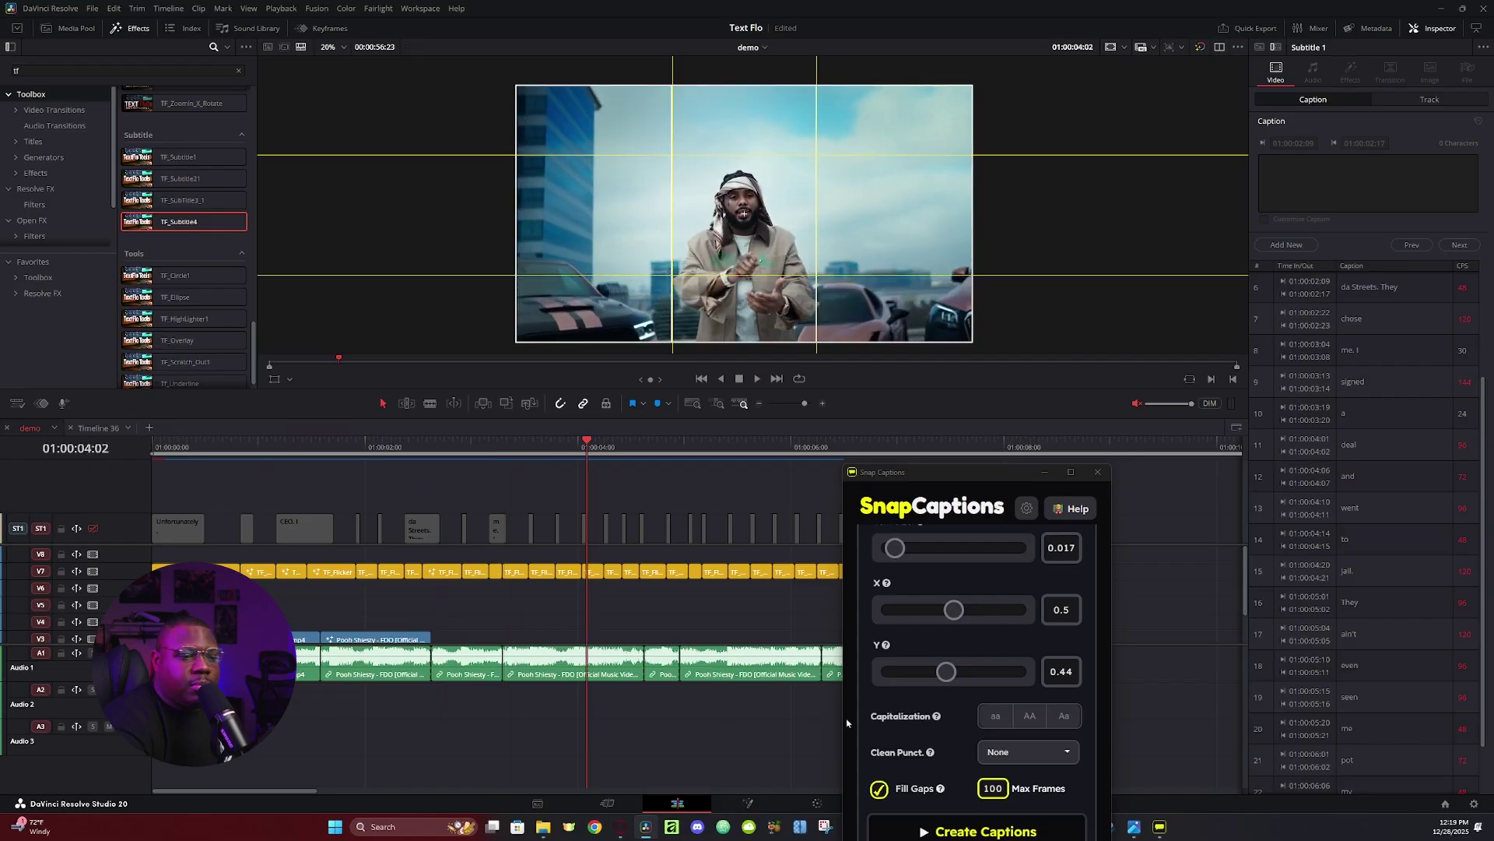
Minimize Snap Captions and play the captioned video, stopping at 03:11 then returning to 02:22
left_click(1044, 475)
key("space")
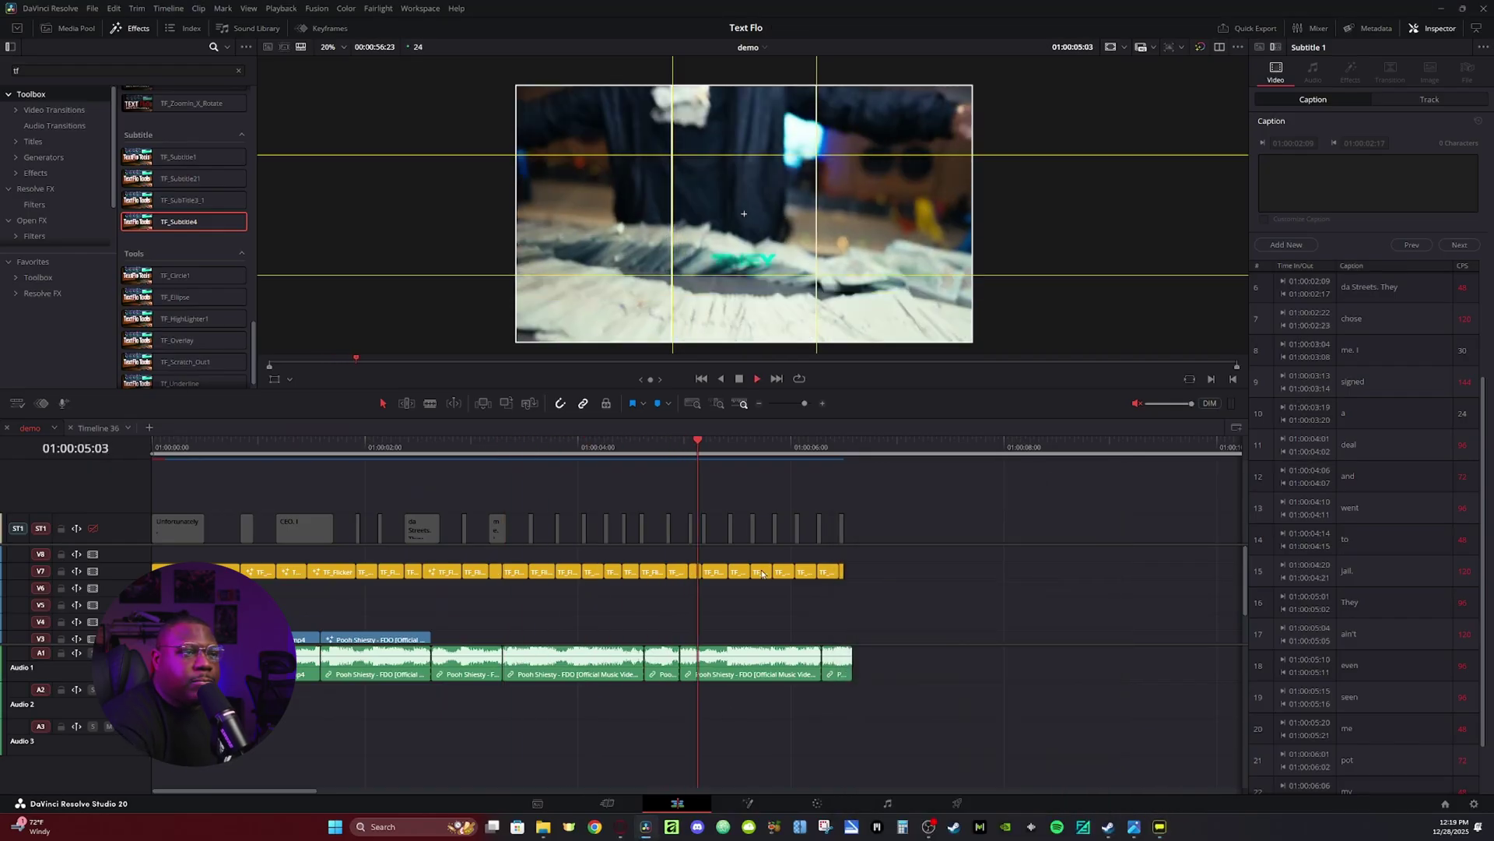
left_click(520, 448)
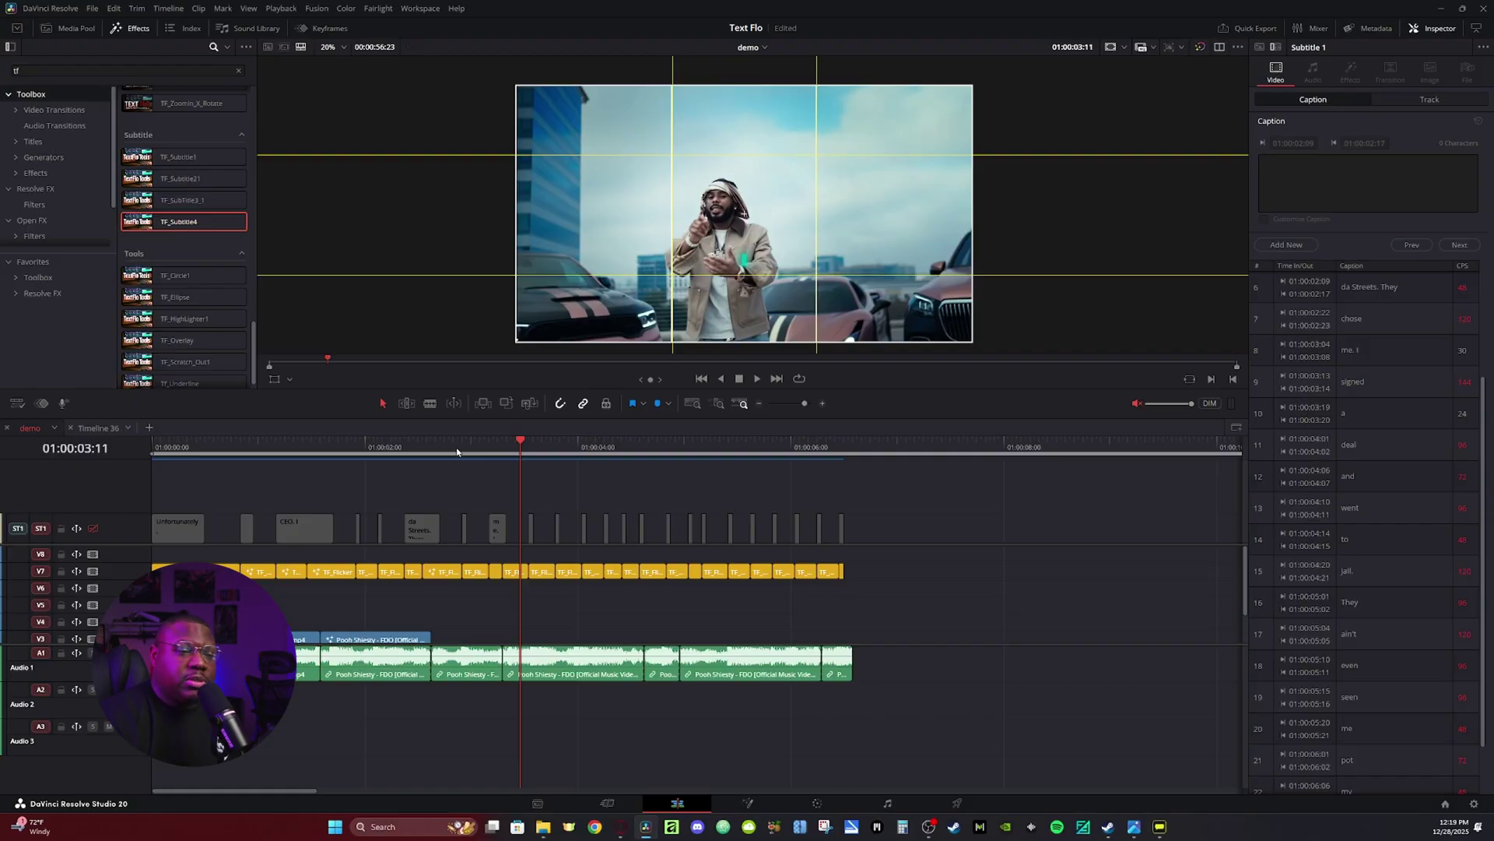
left_click(464, 449)
scroll(464, 449, "up", 1)
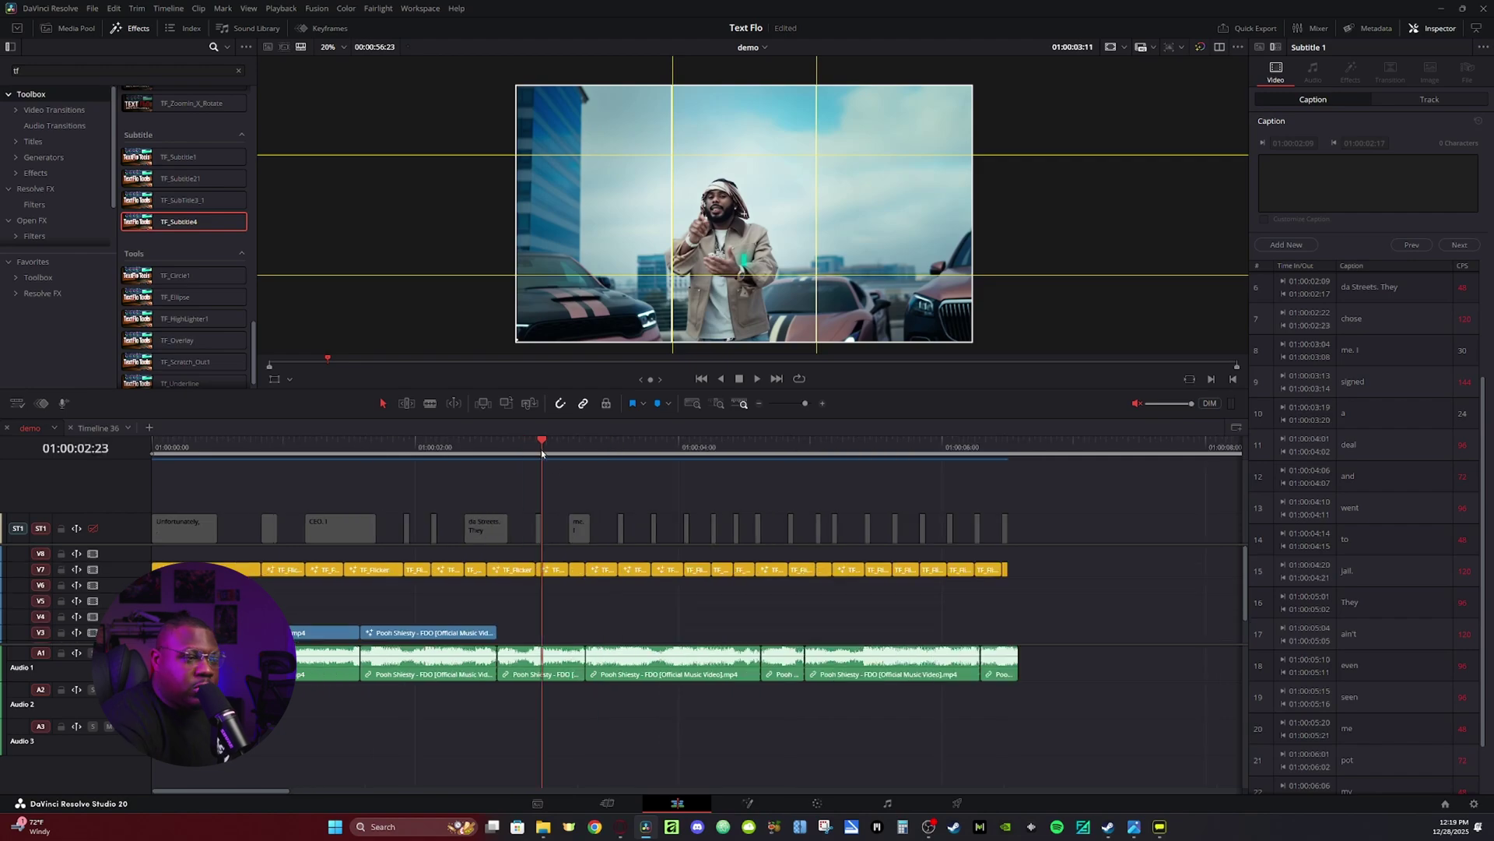
Move a caption to V5 and lengthen it, set Center Y to 0.461, and disable the 'jail.' clip
left_click_drag(507, 575, 601, 601)
left_click(565, 456)
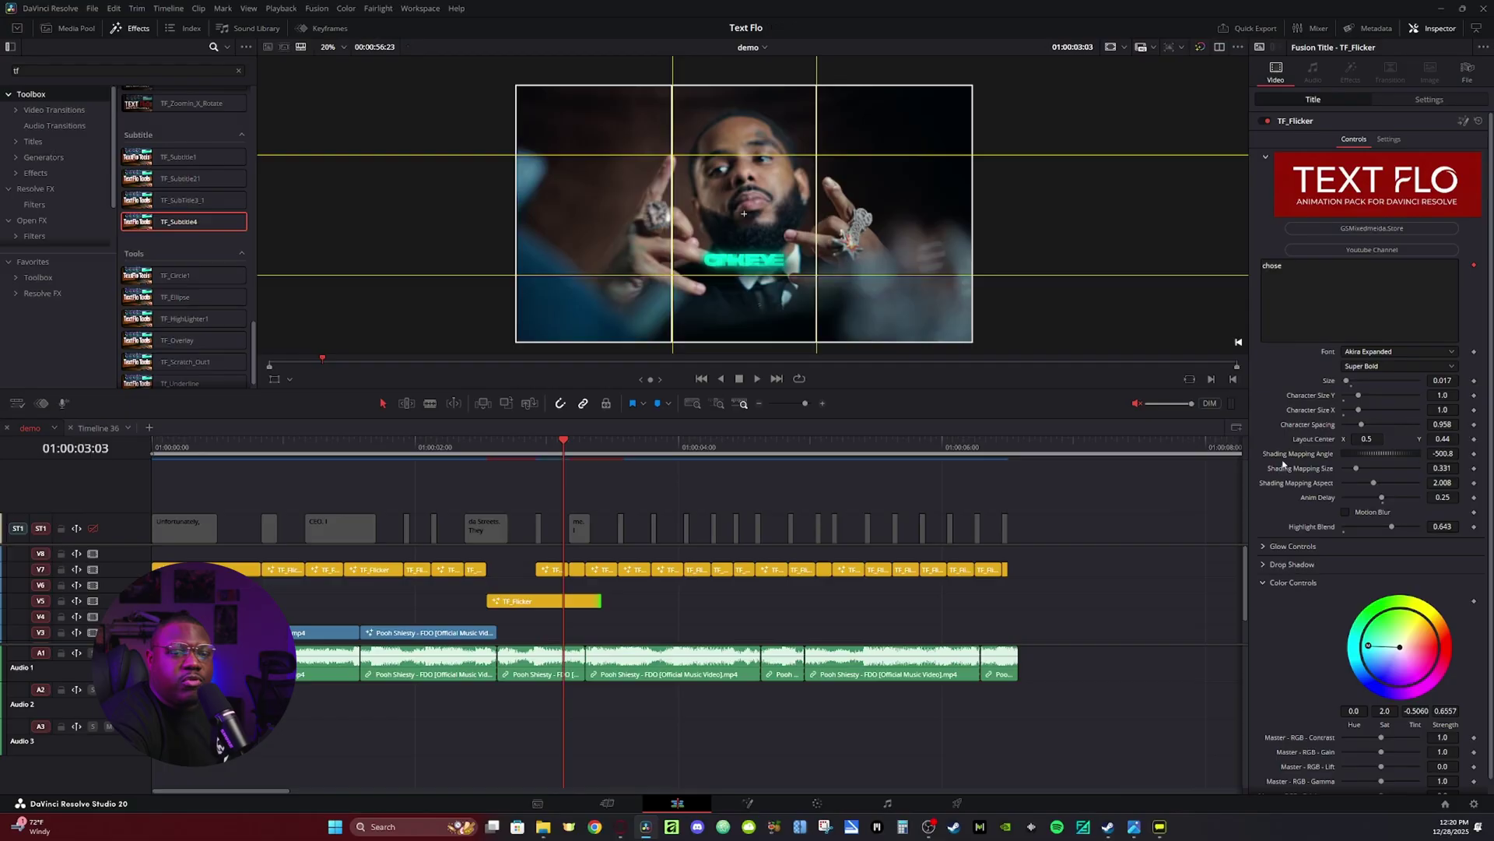
left_click_drag(1450, 438, 1428, 438)
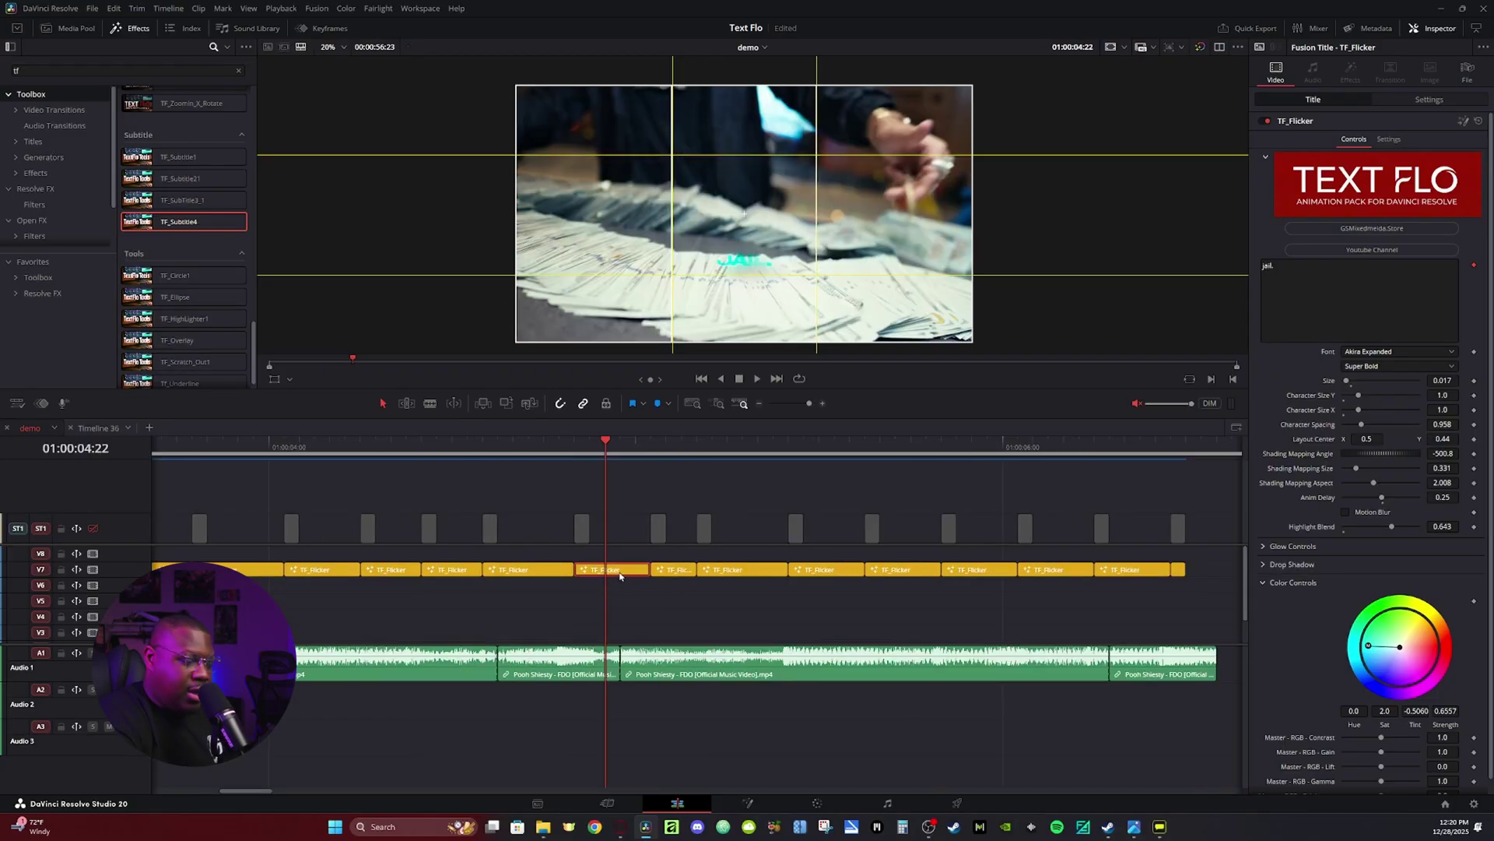
key("d")
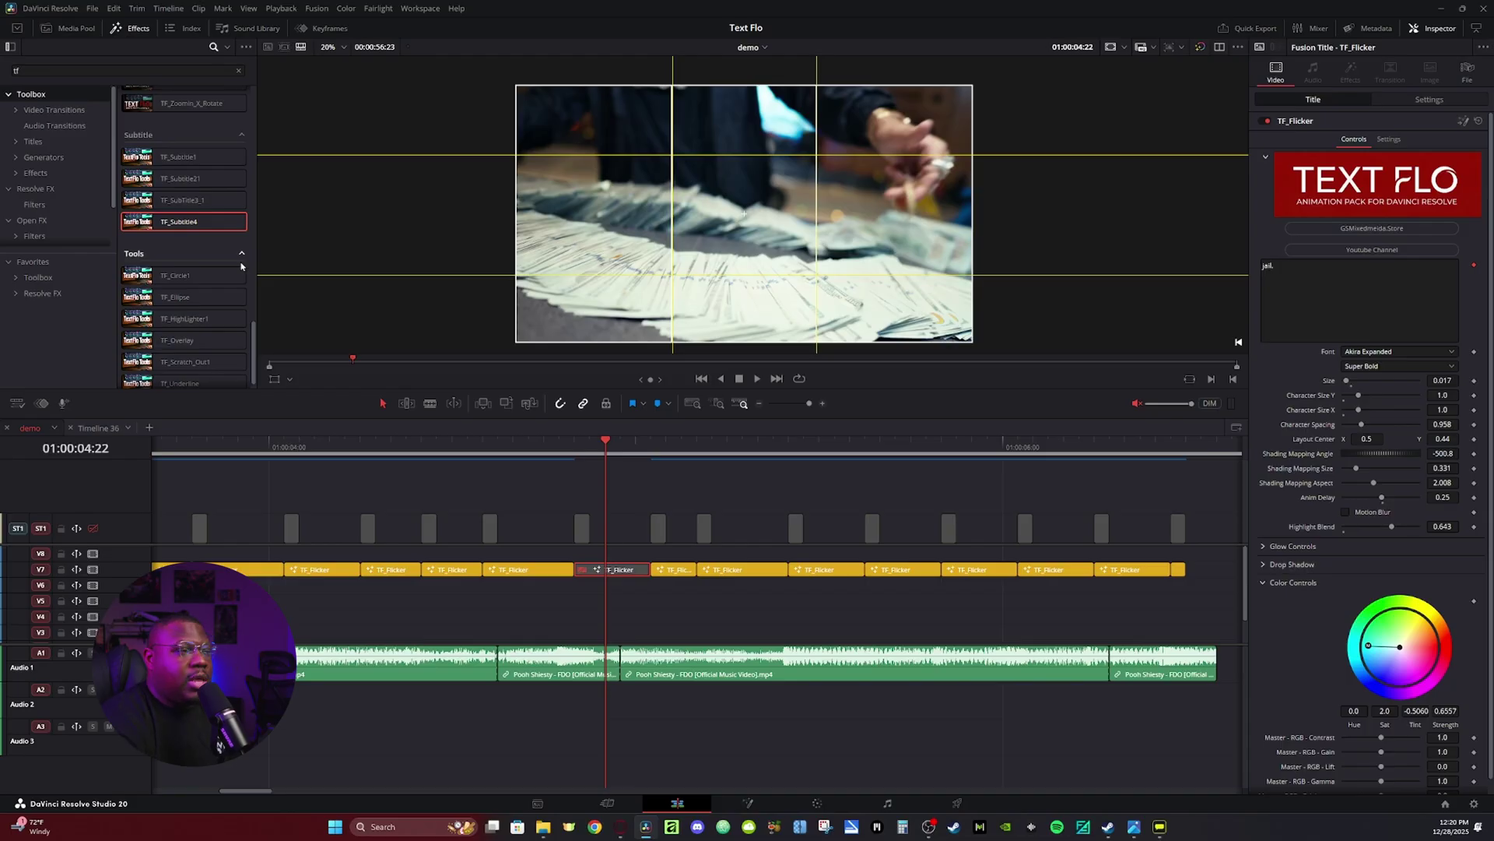
Add a TF_Chrome_Temp title, cut off its excess length, and move it to track V6
scroll(217, 260, "up", 10)
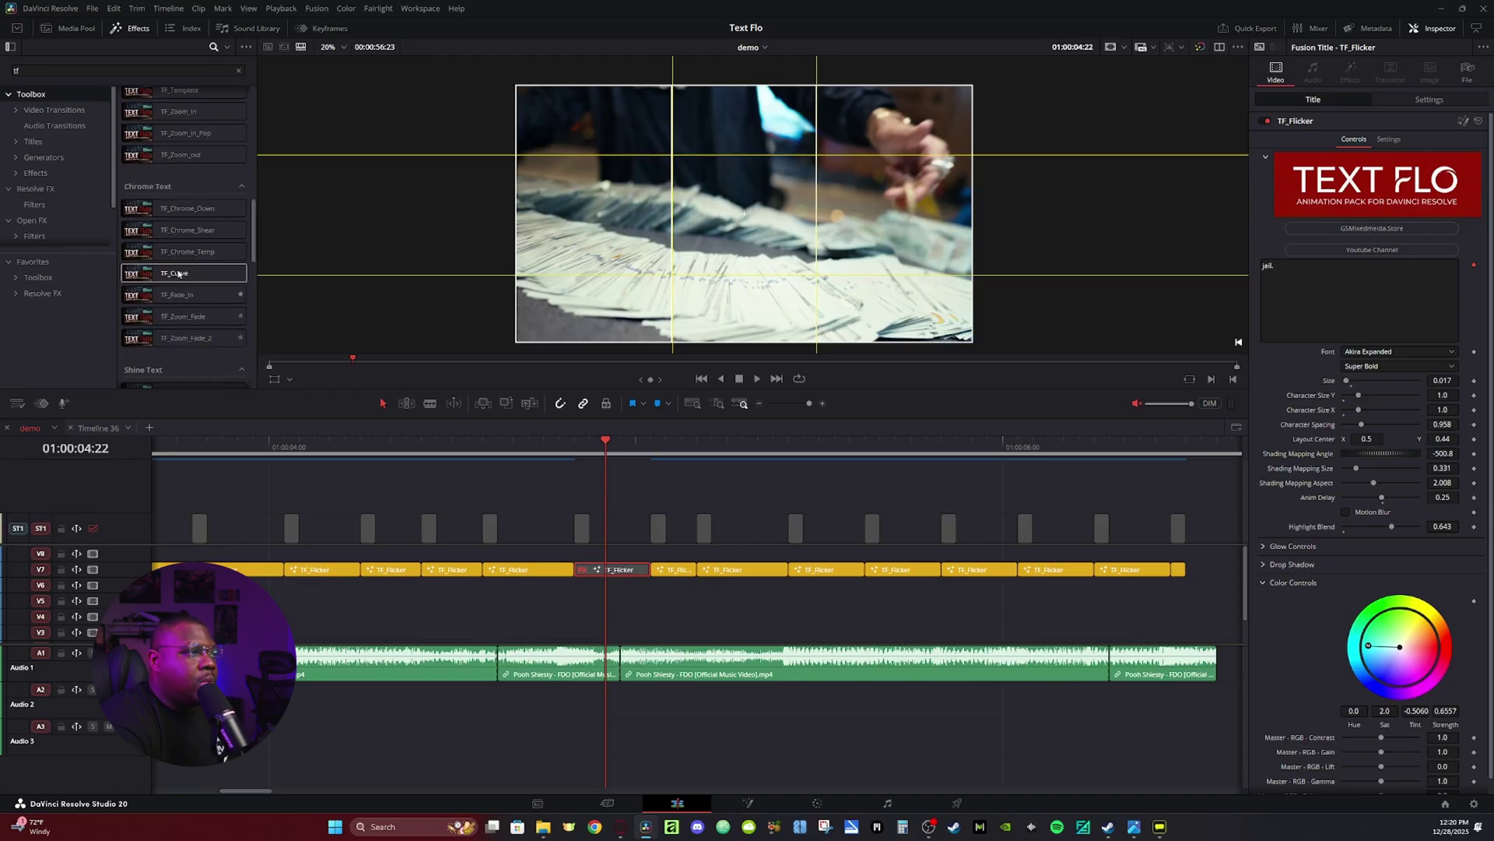
left_click_drag(142, 253, 622, 619)
key("space")
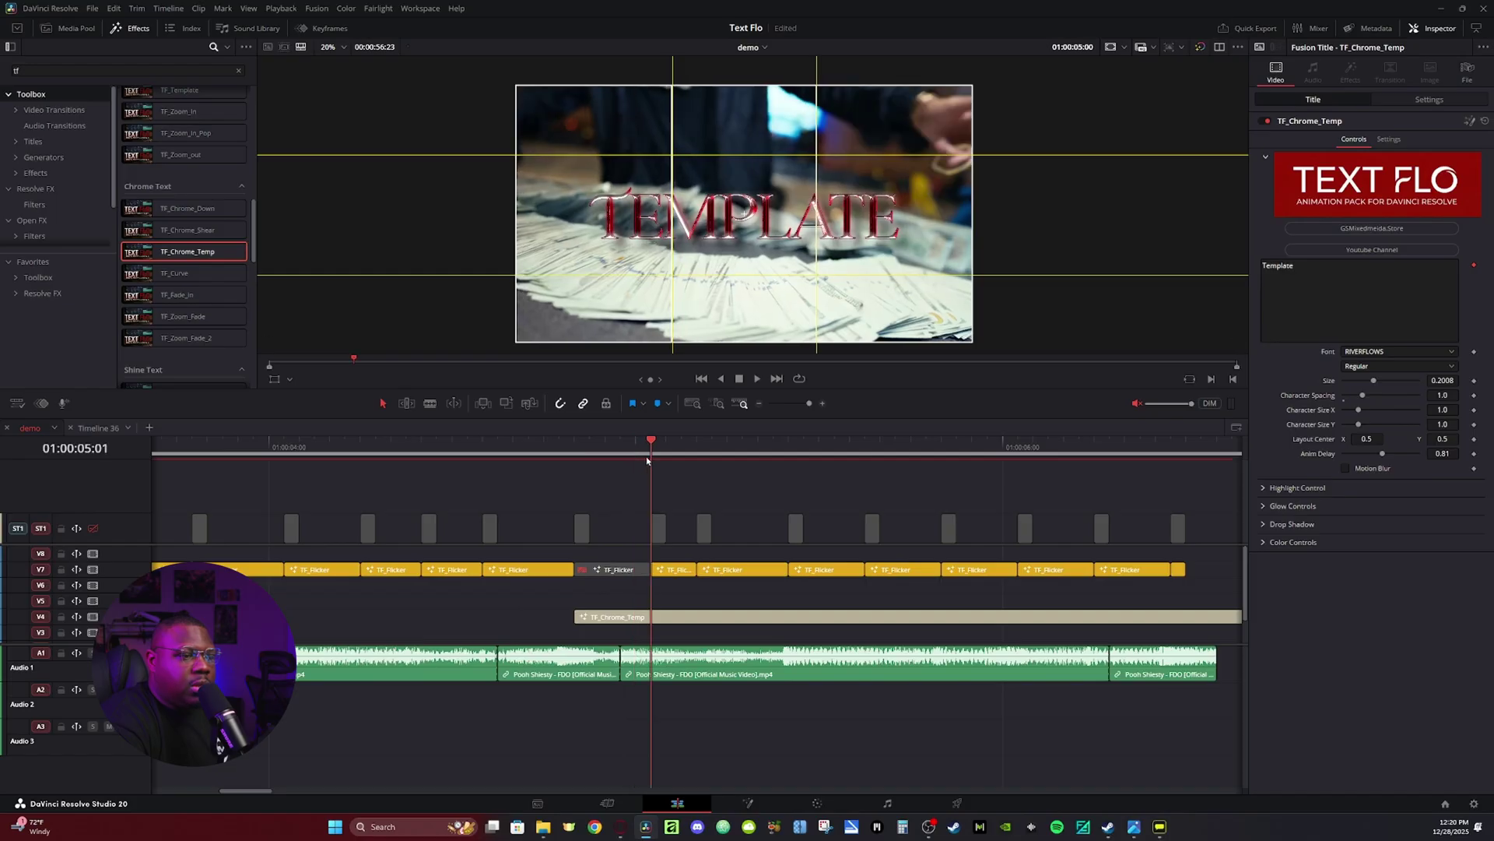
left_click(674, 618)
key("ctrl+b")
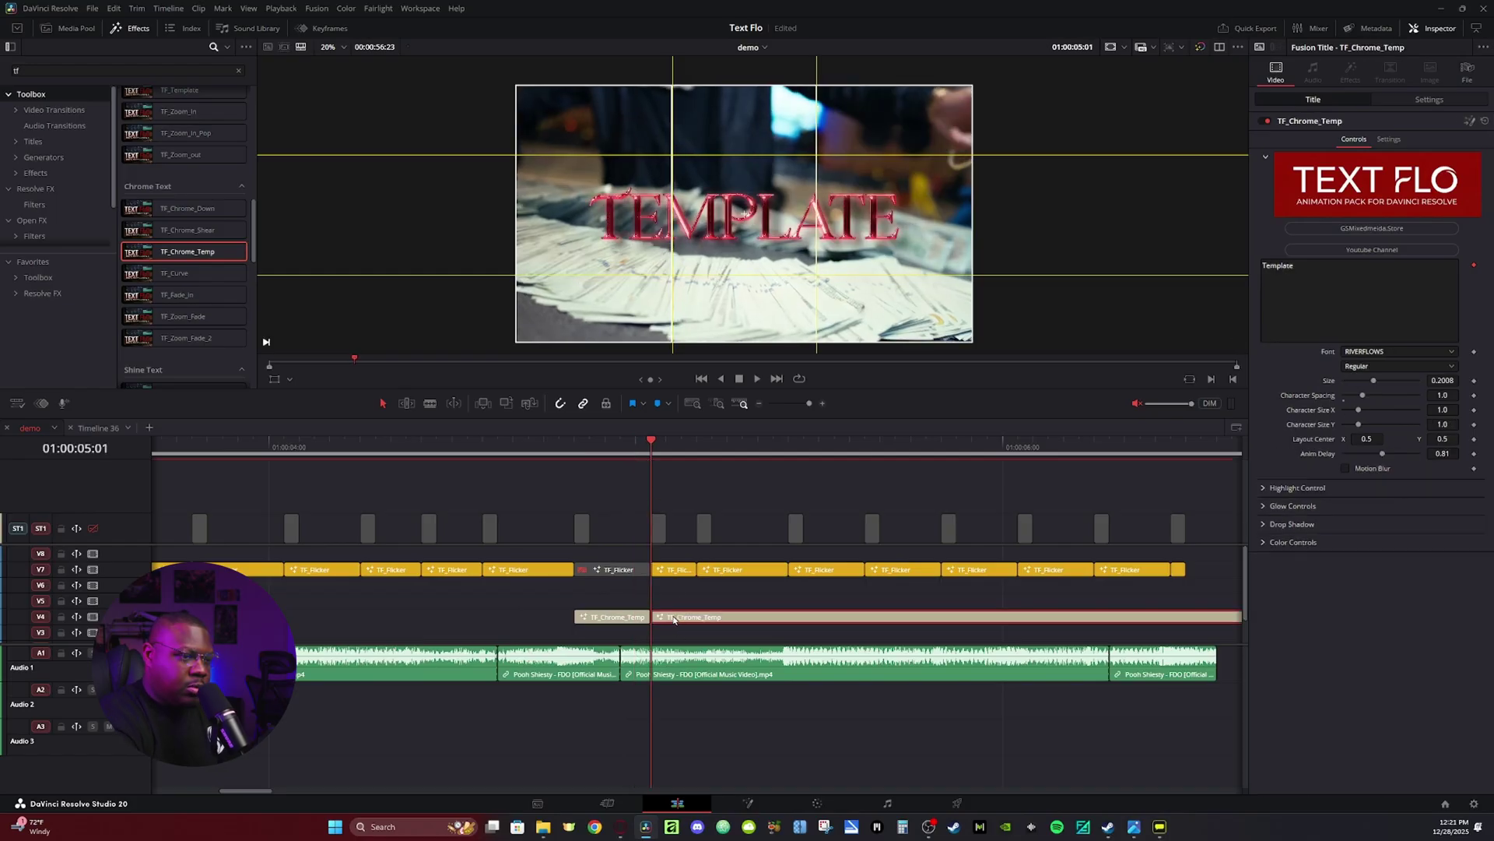
key("Delete")
left_click_drag(611, 624, 612, 589)
Change the title text to 'jail', align it with the lyric, and trim its end
double_click(1313, 270)
type("jail")
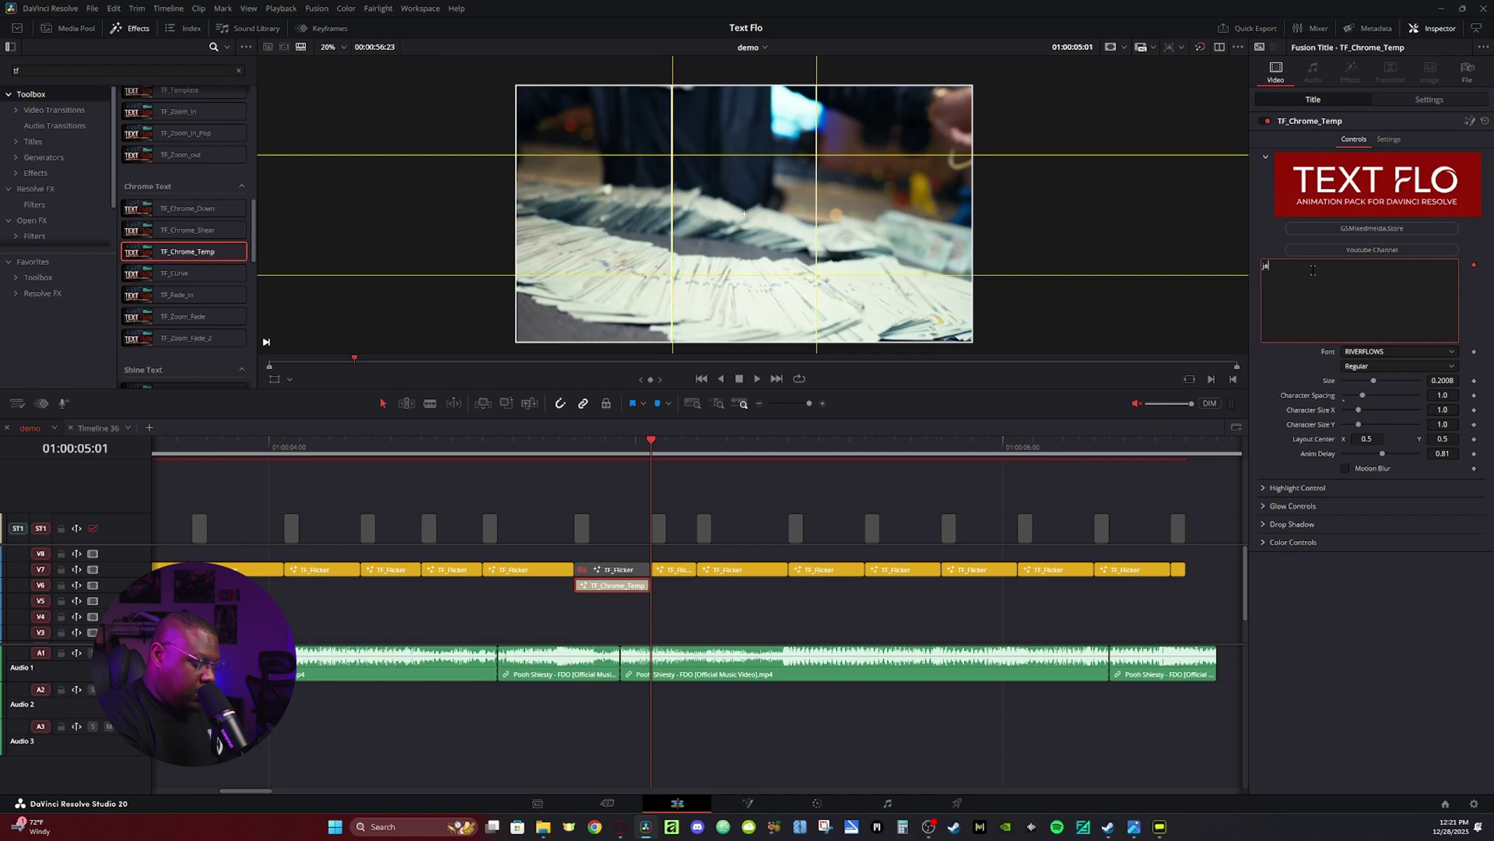
left_click(572, 460)
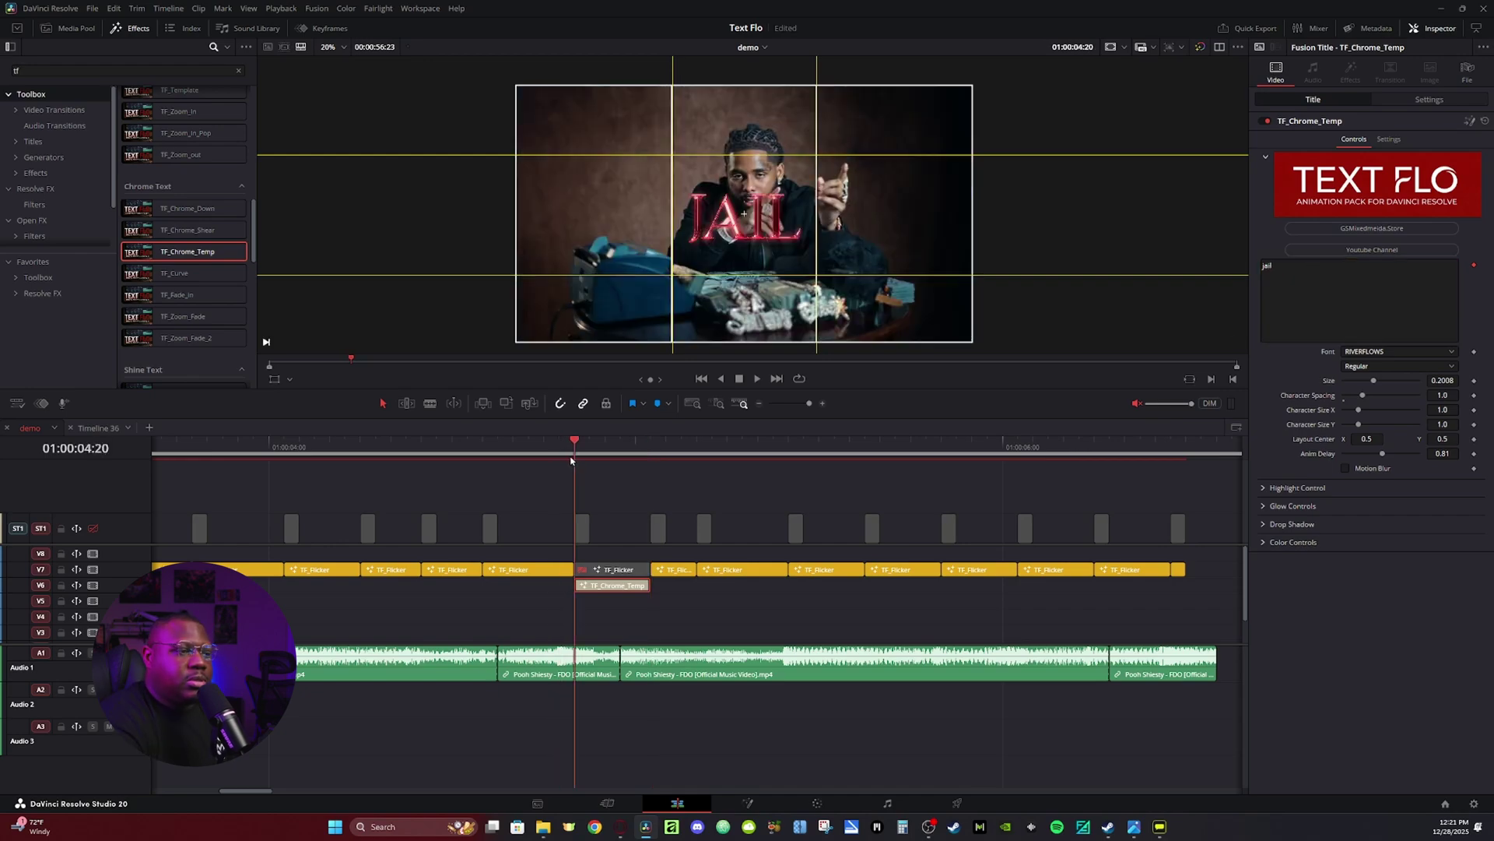
mouse_move(608, 593)
left_mouse_down()
mouse_move(596, 593)
mouse_move(621, 588)
mouse_move(603, 585)
left_mouse_up()
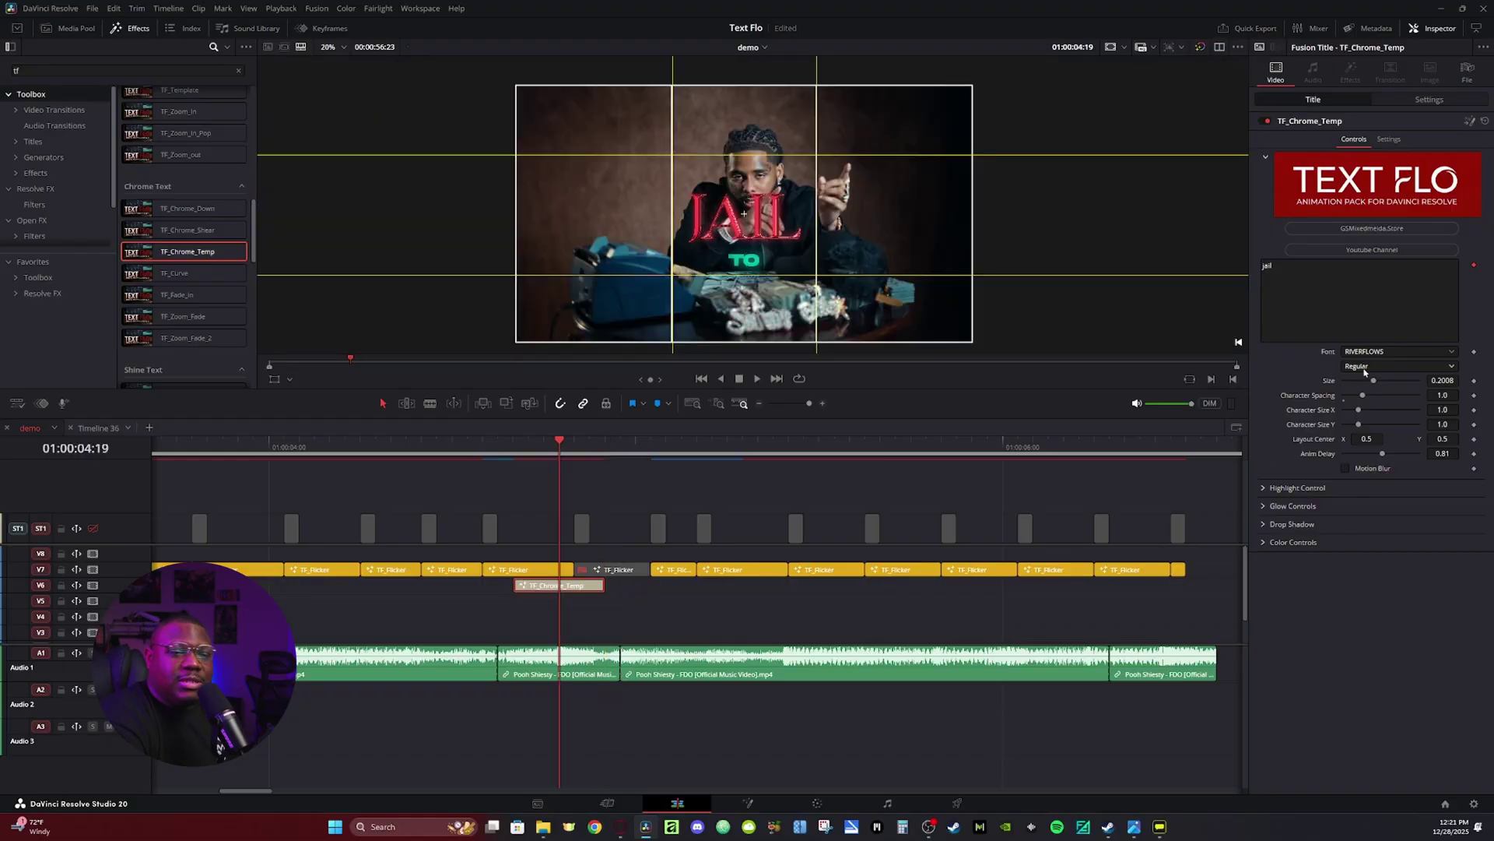
left_click_drag(1358, 424, 1434, 439)
scroll(608, 608, "down", 2)
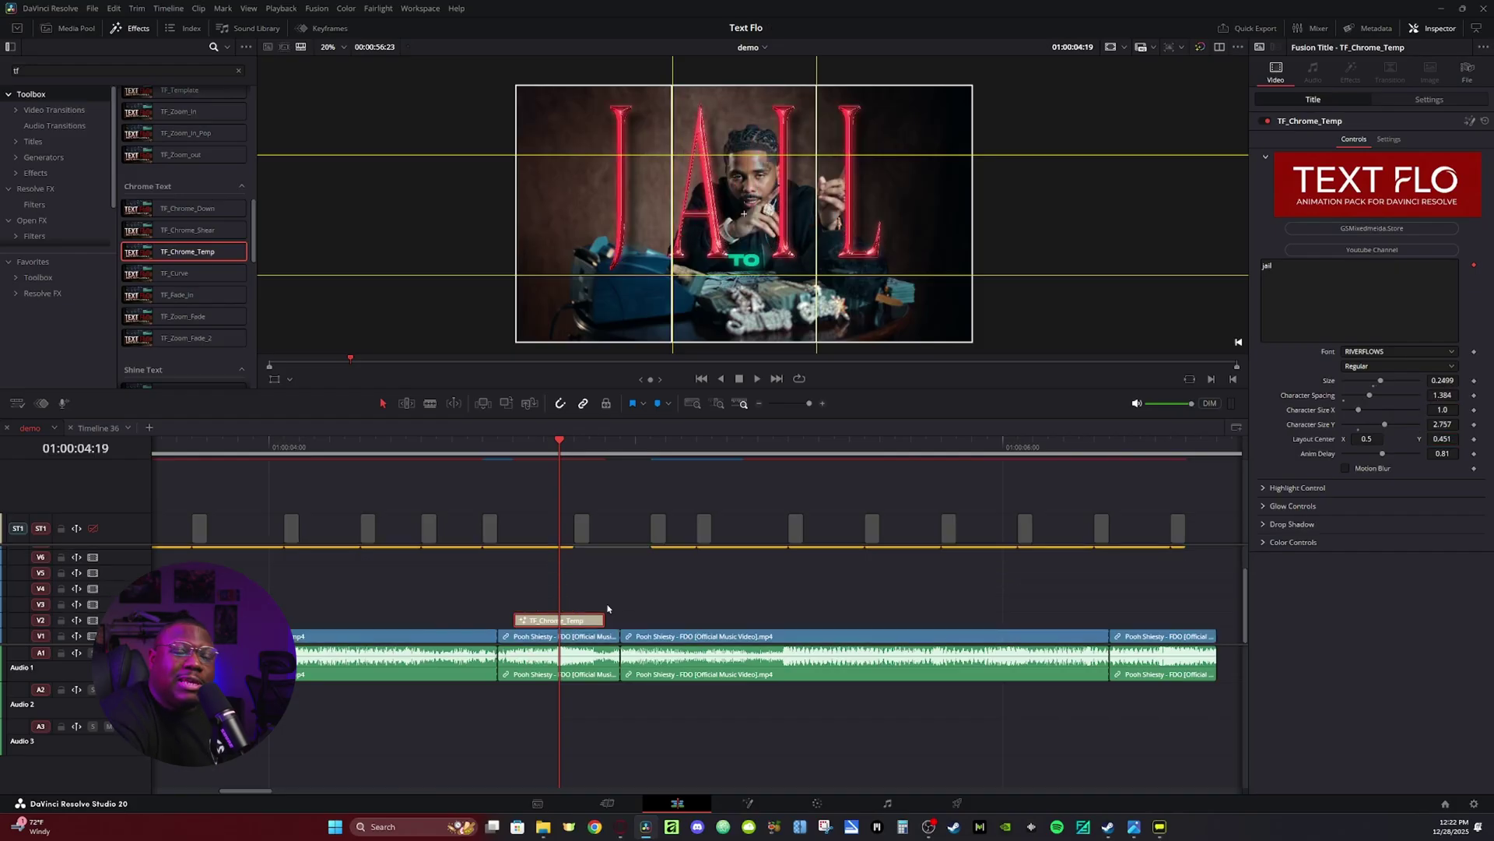
Duplicate the V1 shot onto V3 above the title and open it in the Fusion page
left_click(543, 639)
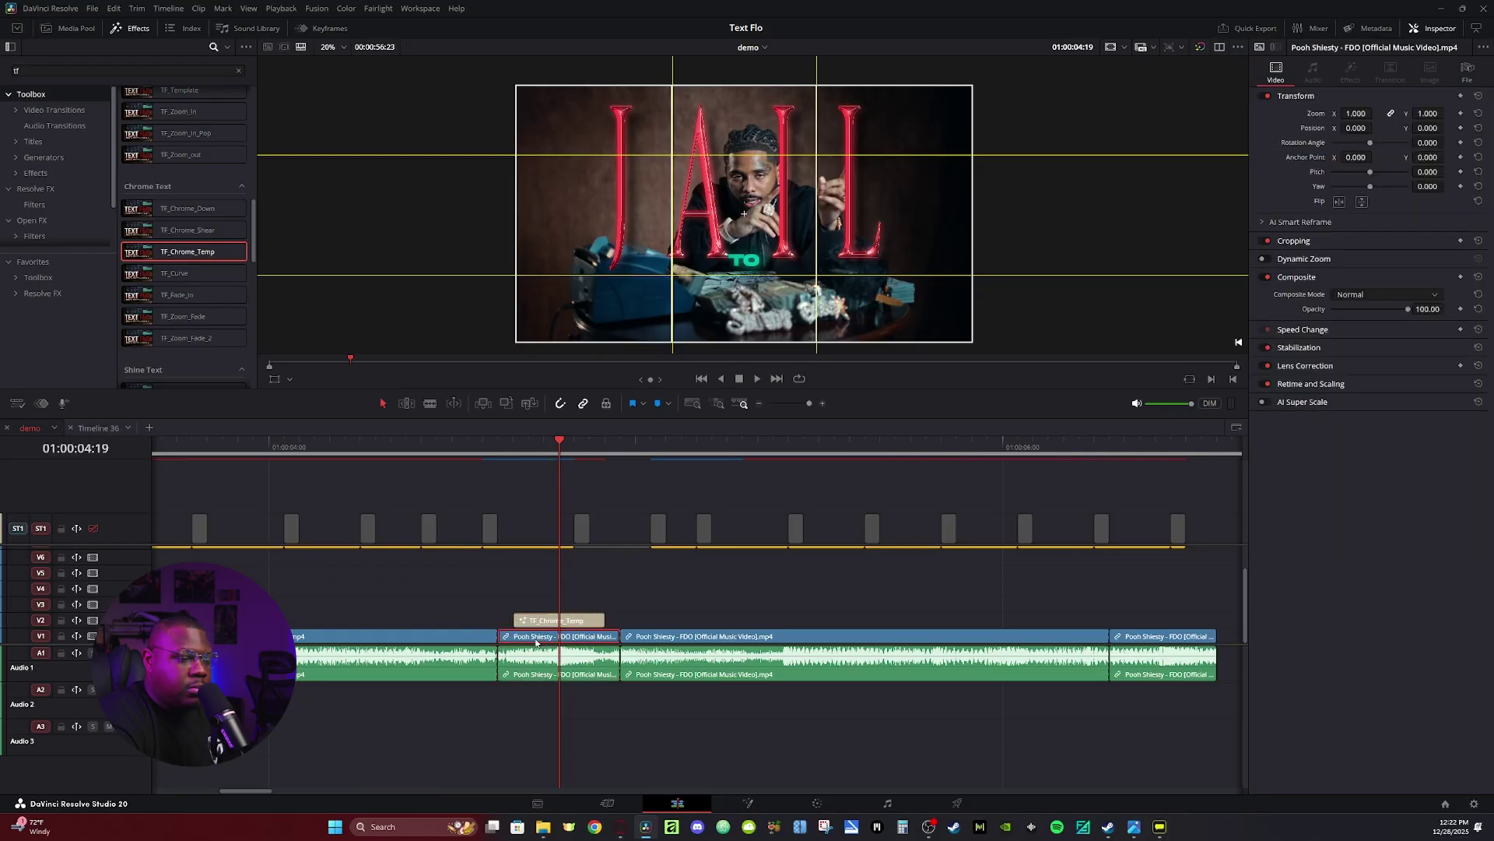
left_click_drag(536, 636, 541, 606)
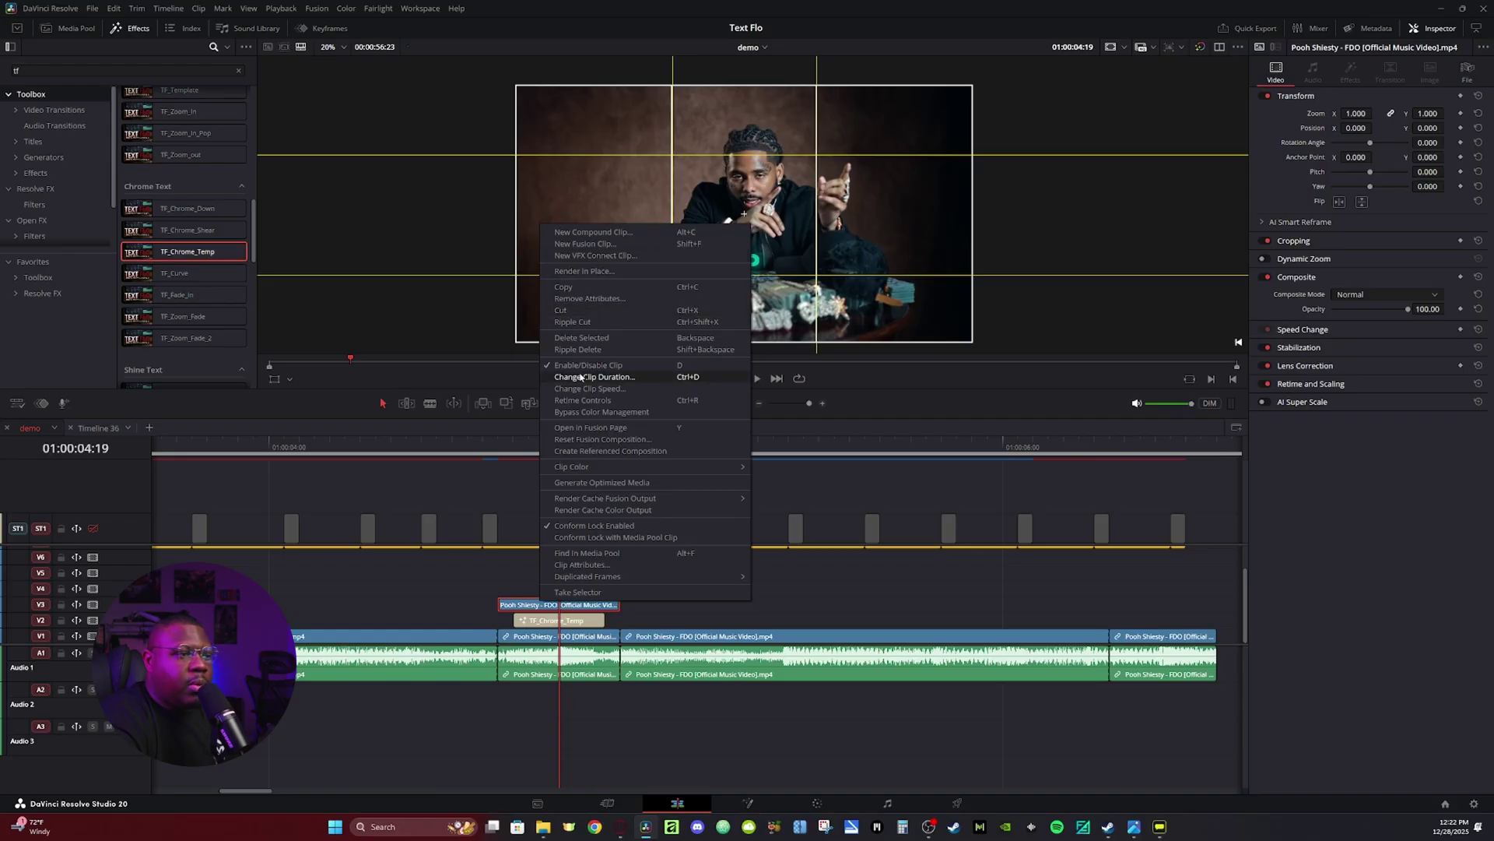
left_click(592, 429)
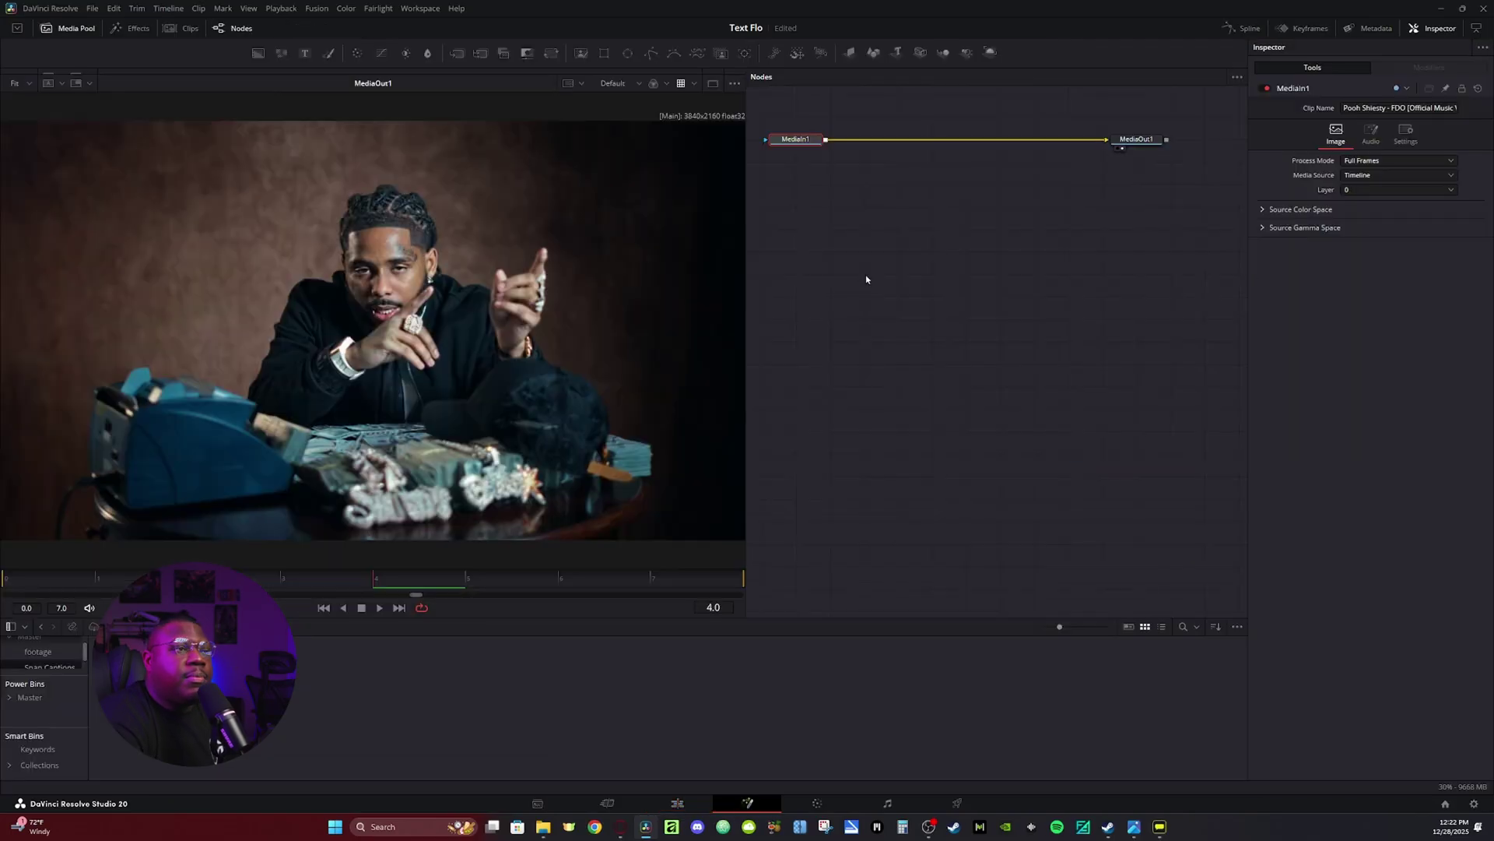
Add a Magic Mask node, stroke the rapper, set Better quality, and track the whole clip
left_click(721, 53)
left_click_drag(861, 146, 895, 147)
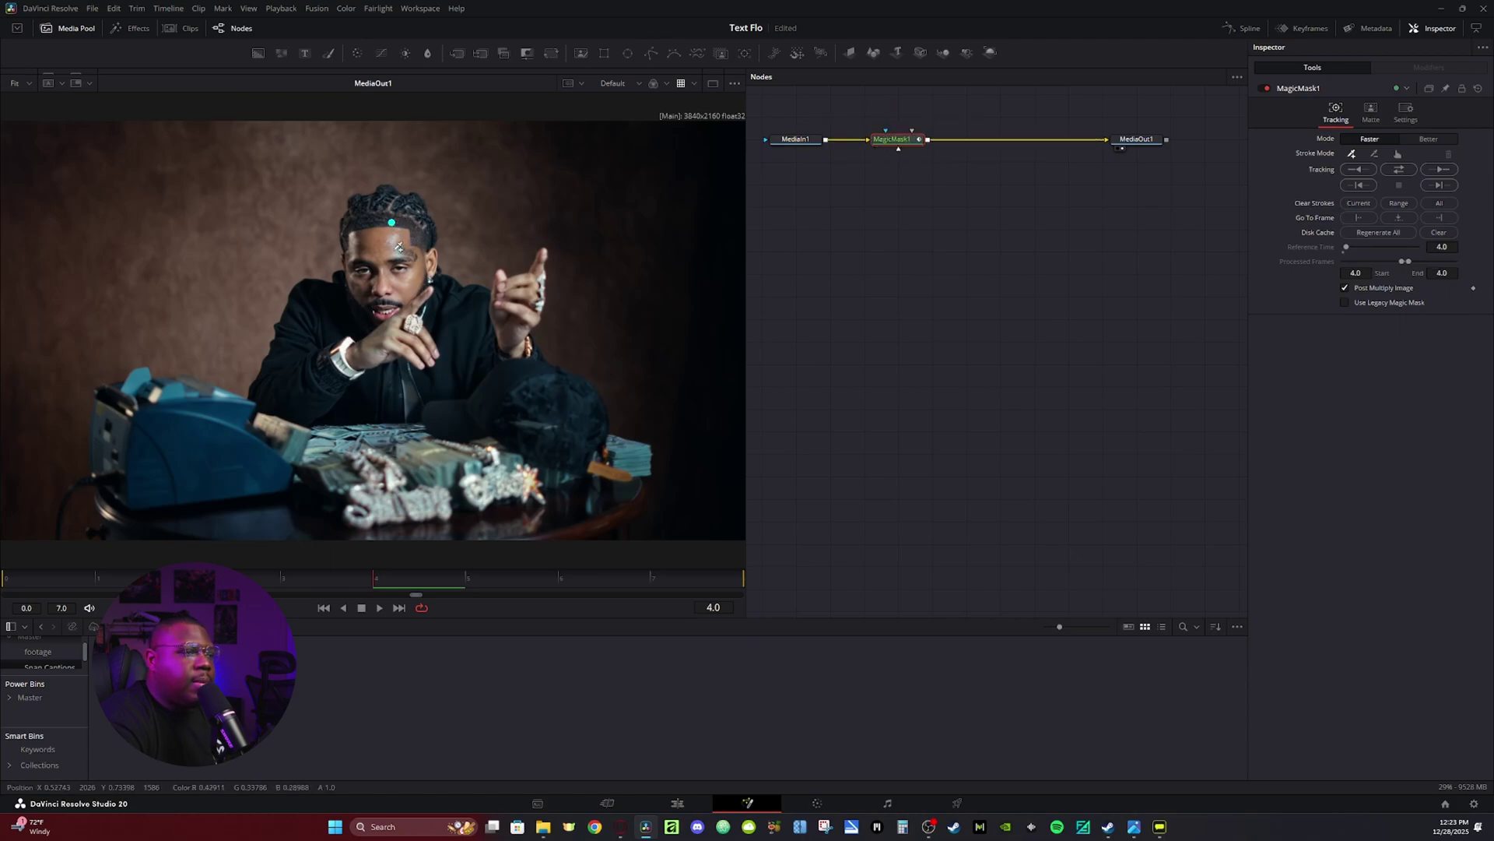
left_click(319, 322)
left_click(1428, 138)
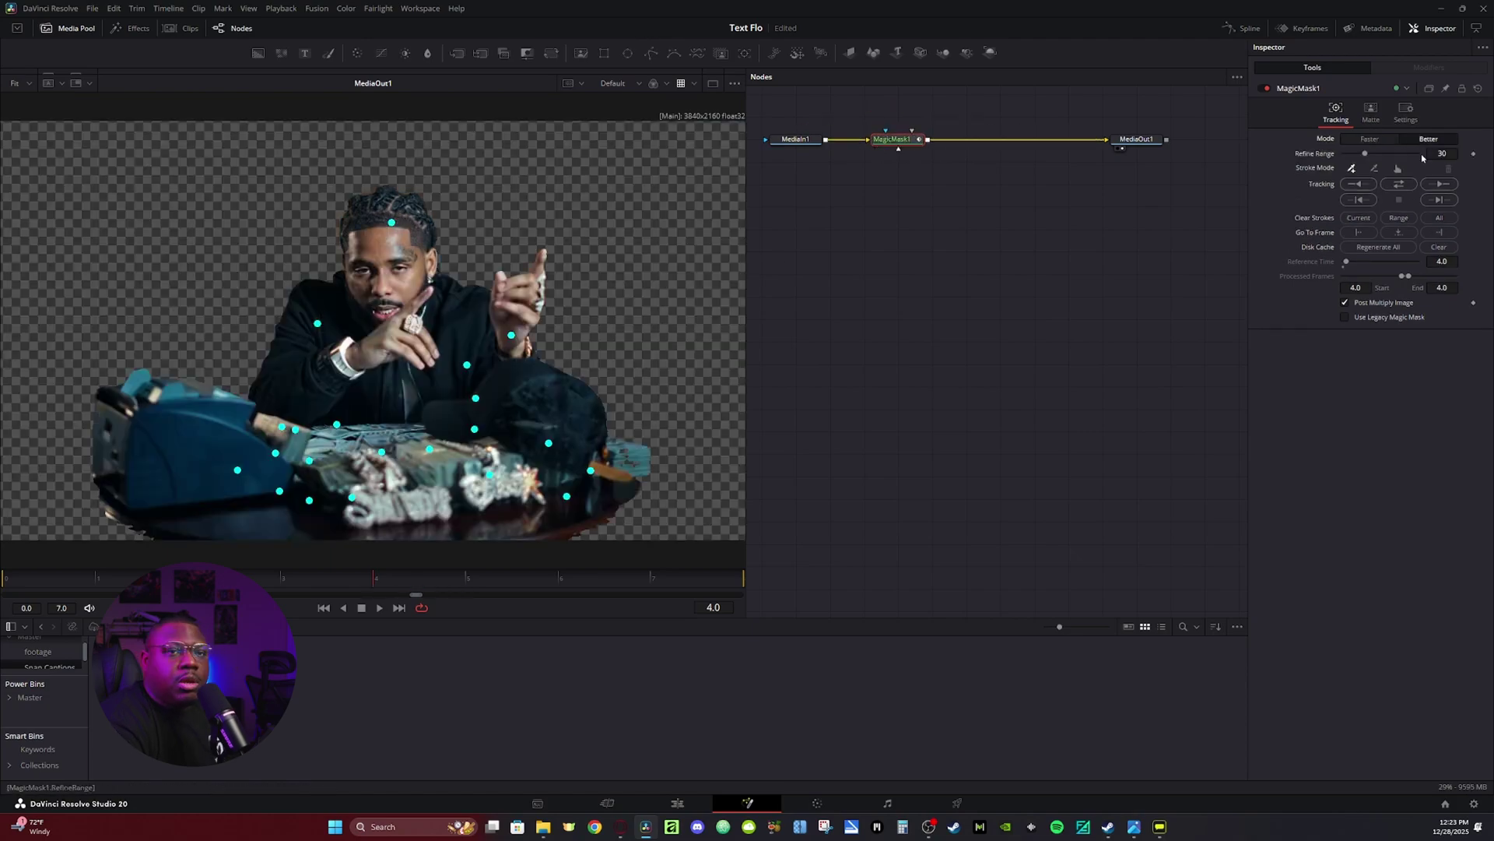
left_click(1399, 184)
Switch back from Fusion to the Edit page with Shift+4
key("shift+4")
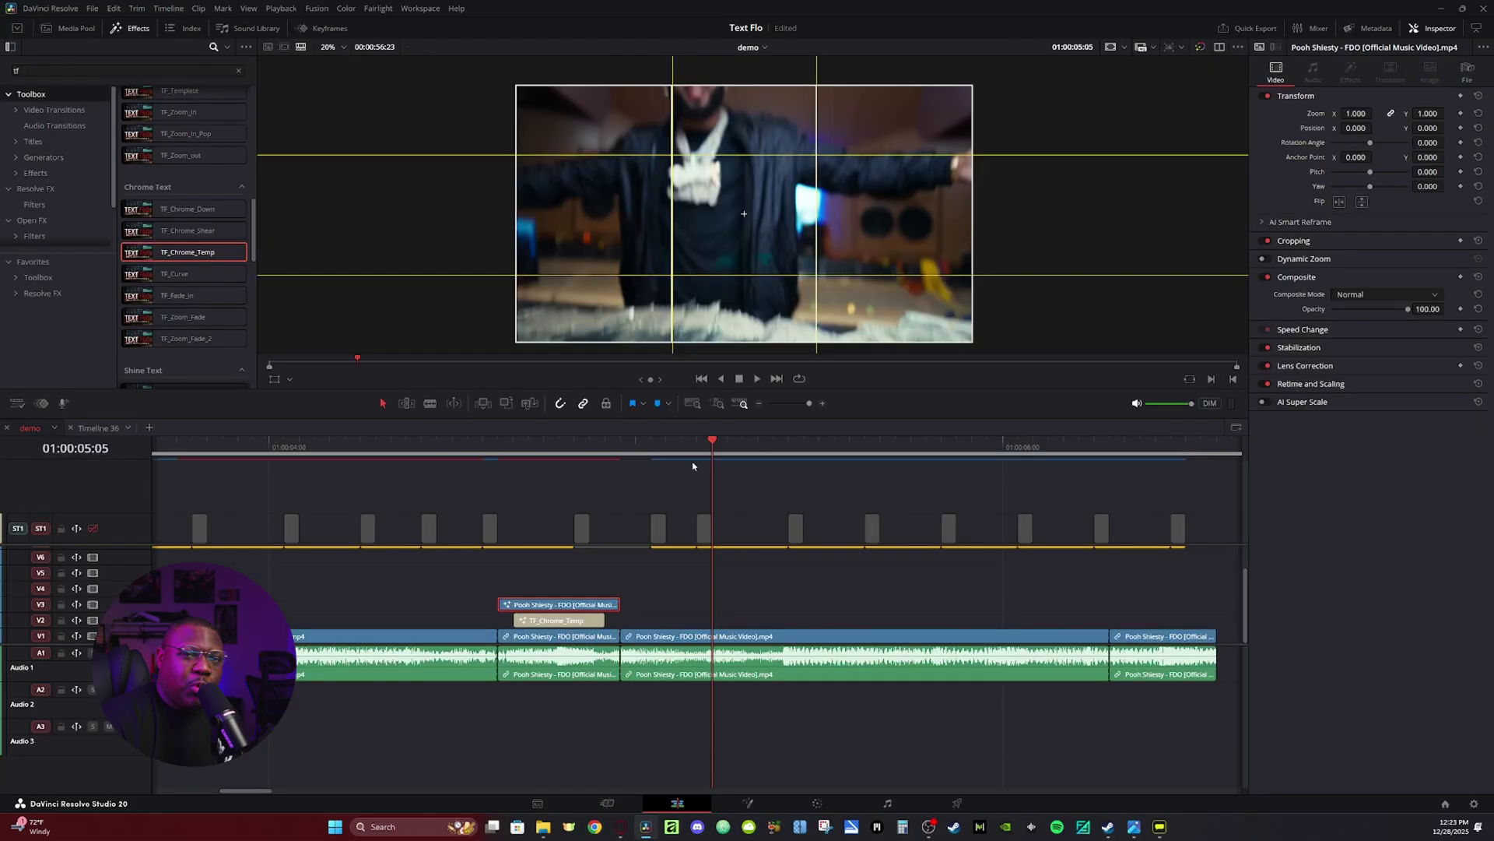